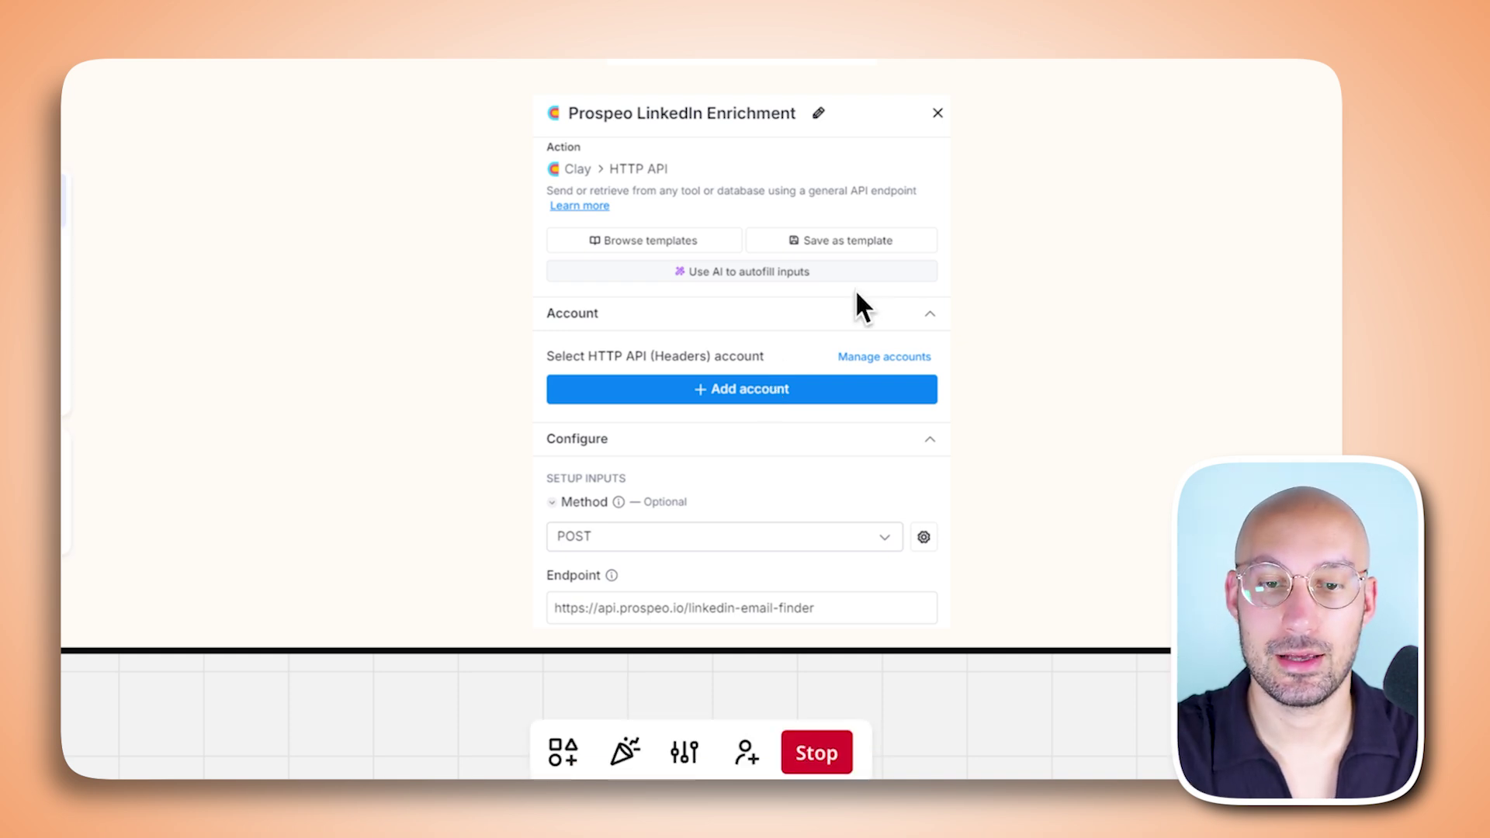
{"action": "scroll", "coordinate": [863, 288], "scroll_direction": "up", "scroll_amount": 3}
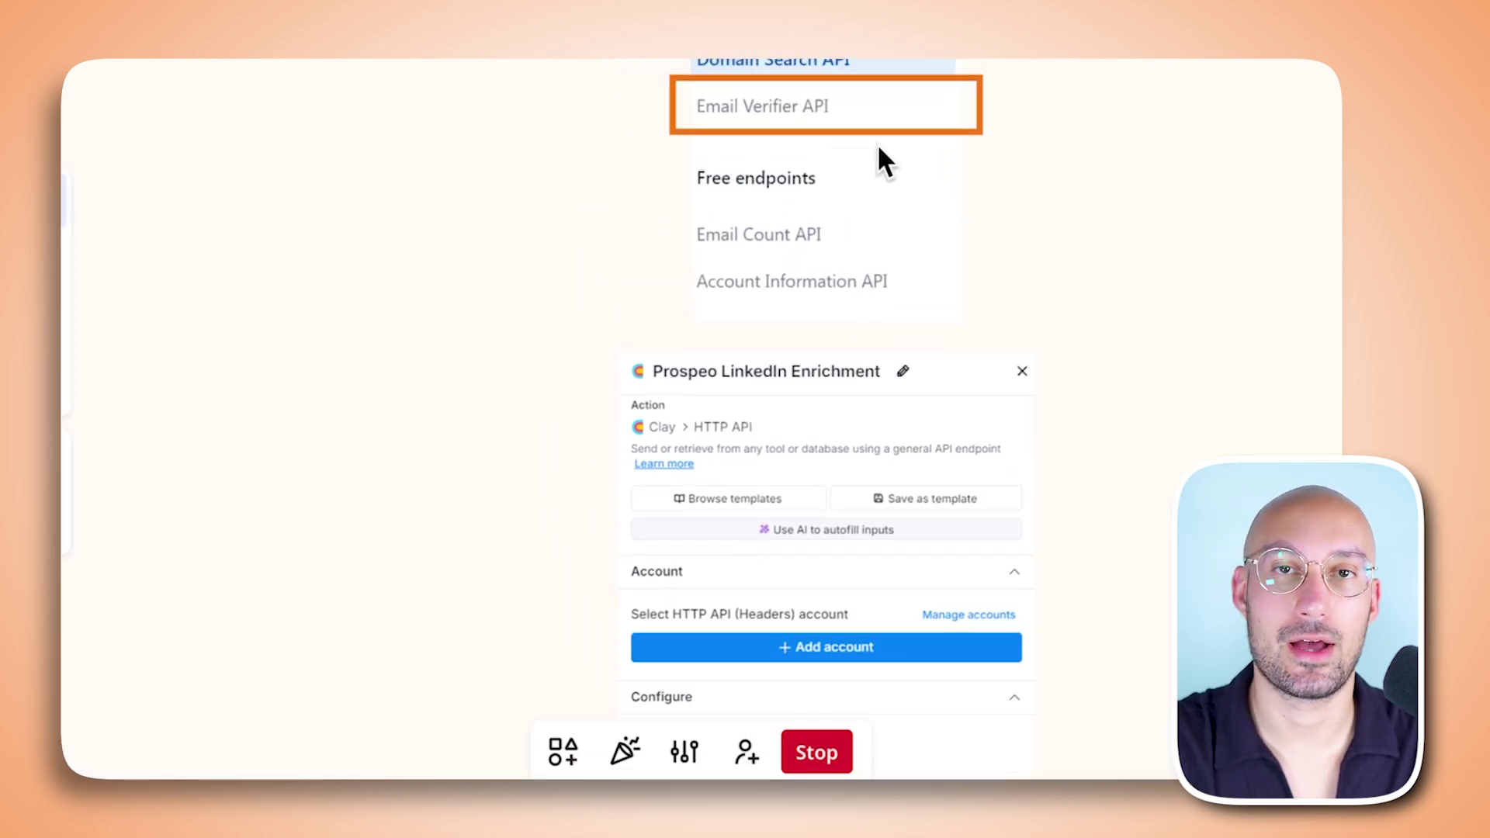
{"action": "scroll", "coordinate": [879, 148], "scroll_direction": "down", "scroll_amount": 3}
{"action": "scroll", "coordinate": [879, 148], "scroll_direction": "left", "scroll_amount": 4}
{"action": "scroll", "coordinate": [877, 143], "scroll_direction": "up", "scroll_amount": 3}
{"action": "scroll", "coordinate": [878, 142], "scroll_direction": "down", "scroll_amount": 3}
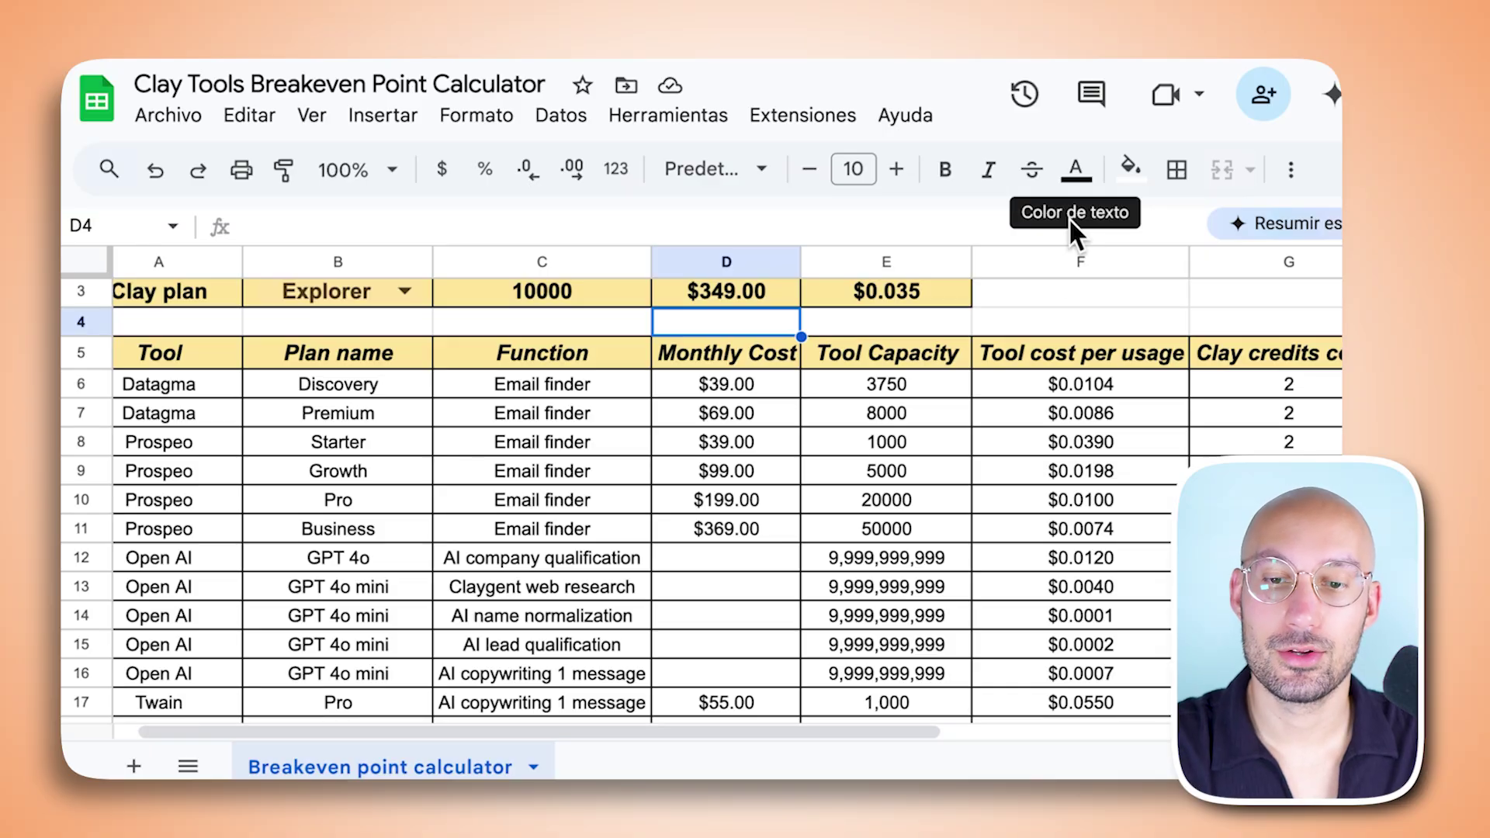
- Set the Clay plan to Starter and check its credits, cost and cost per credit
{"action": "left_click", "coordinate": [1074, 323]}
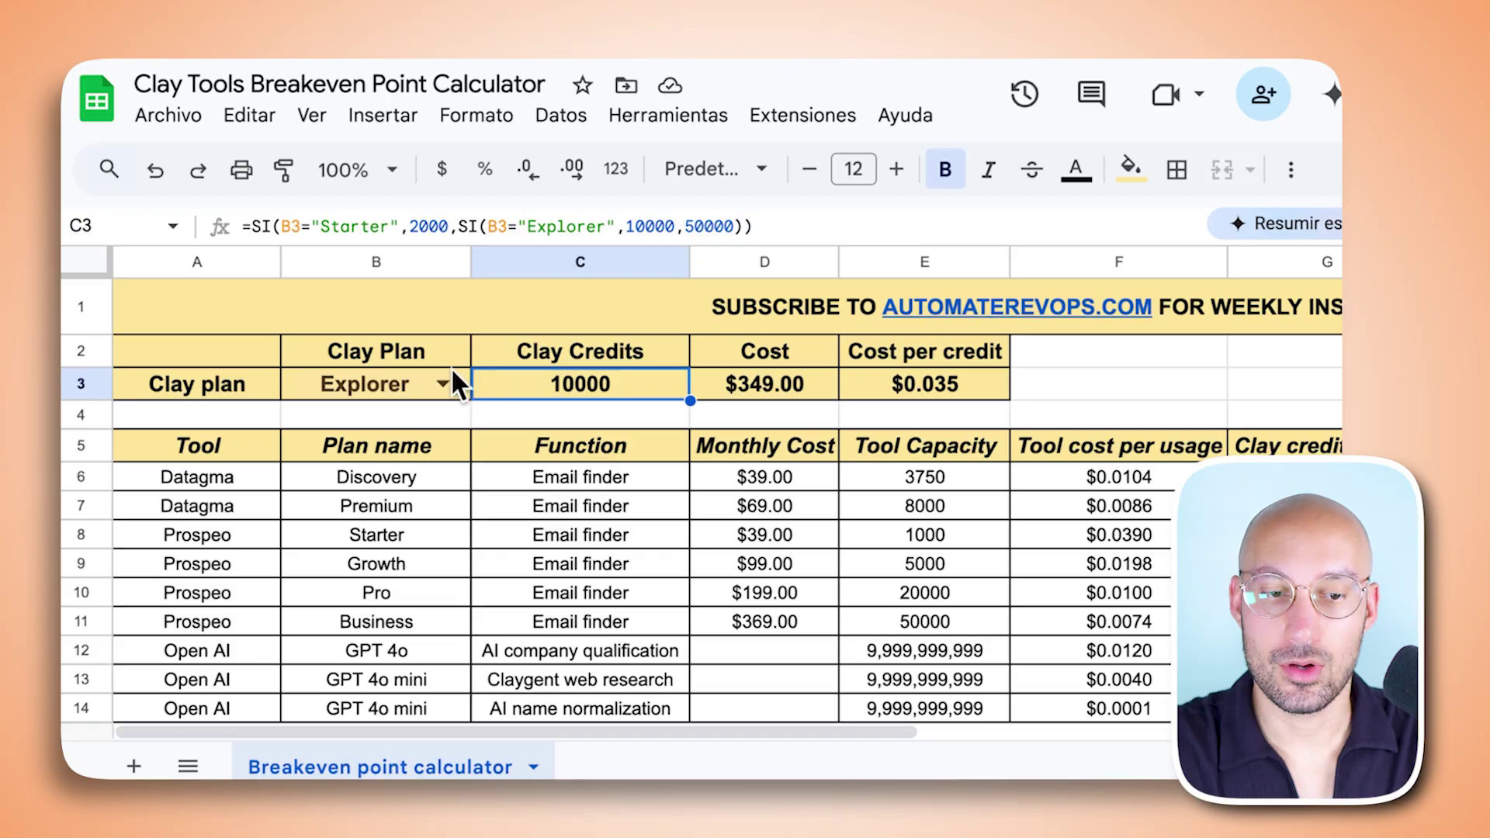
{"action": "left_click", "coordinate": [452, 380]}
{"action": "left_click", "coordinate": [417, 424]}
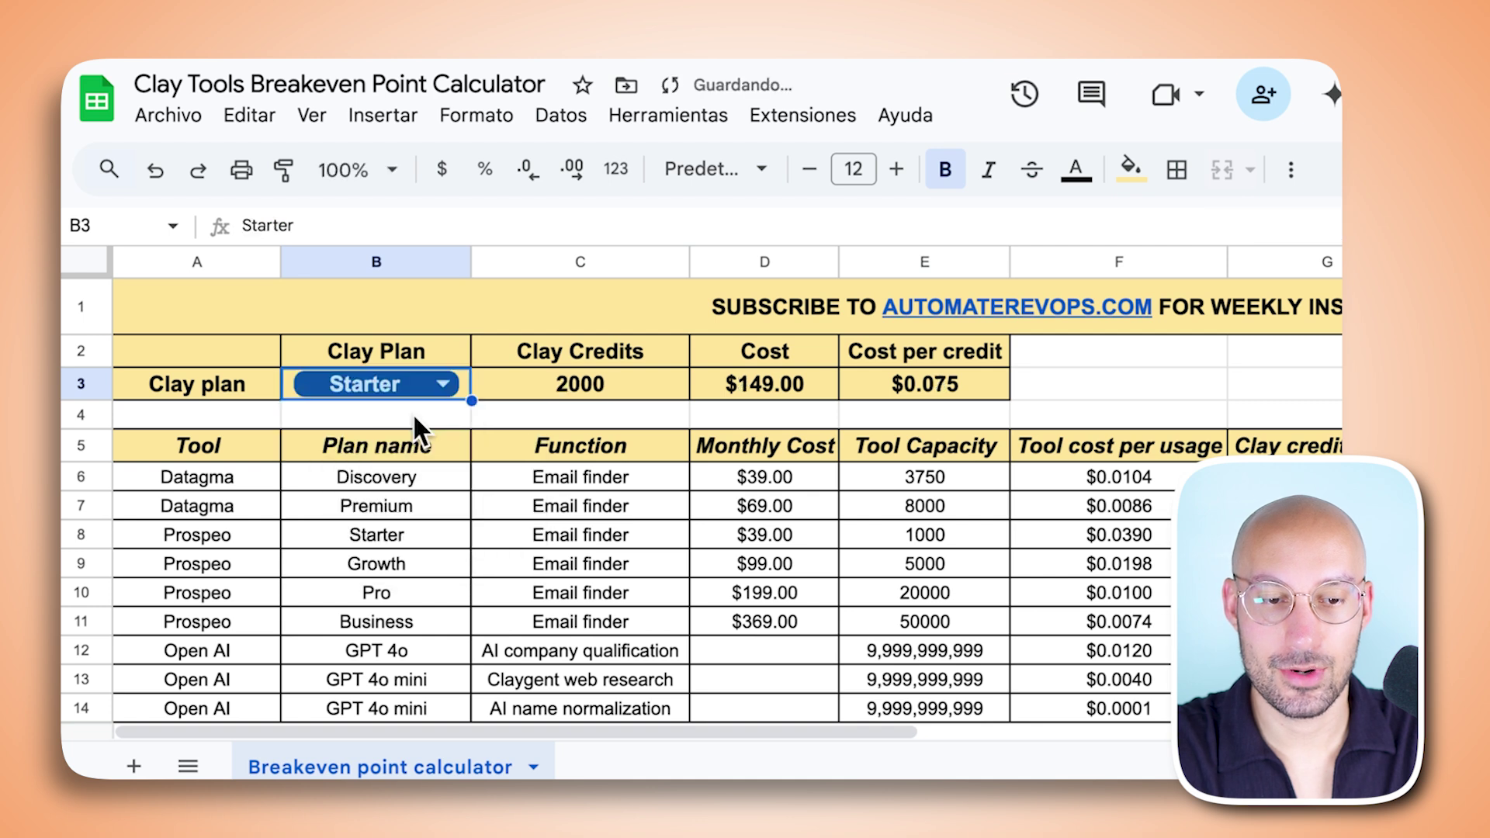
{"action": "left_click", "coordinate": [535, 394]}
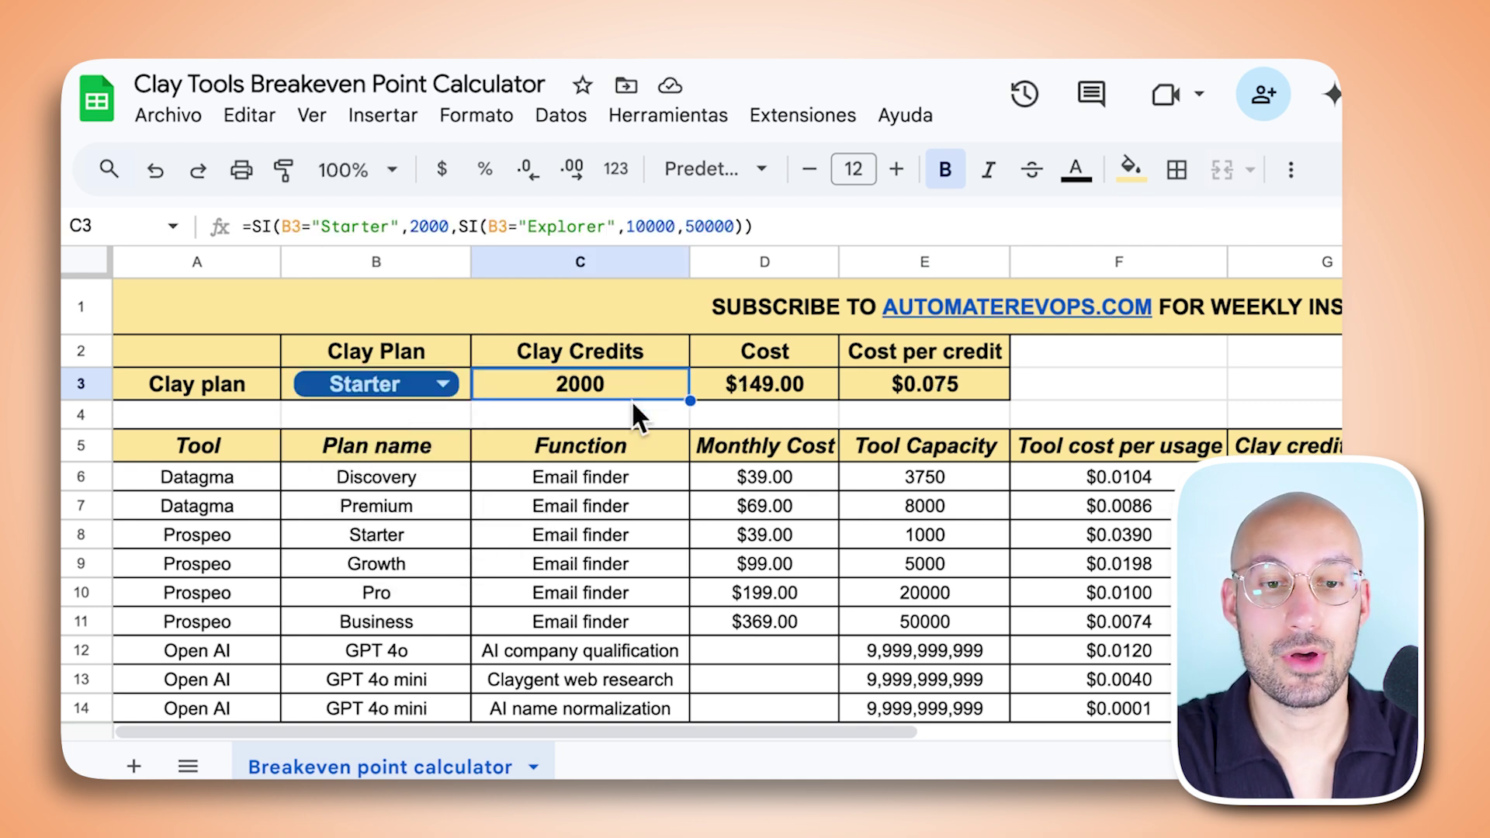
{"action": "left_click", "coordinate": [760, 392]}
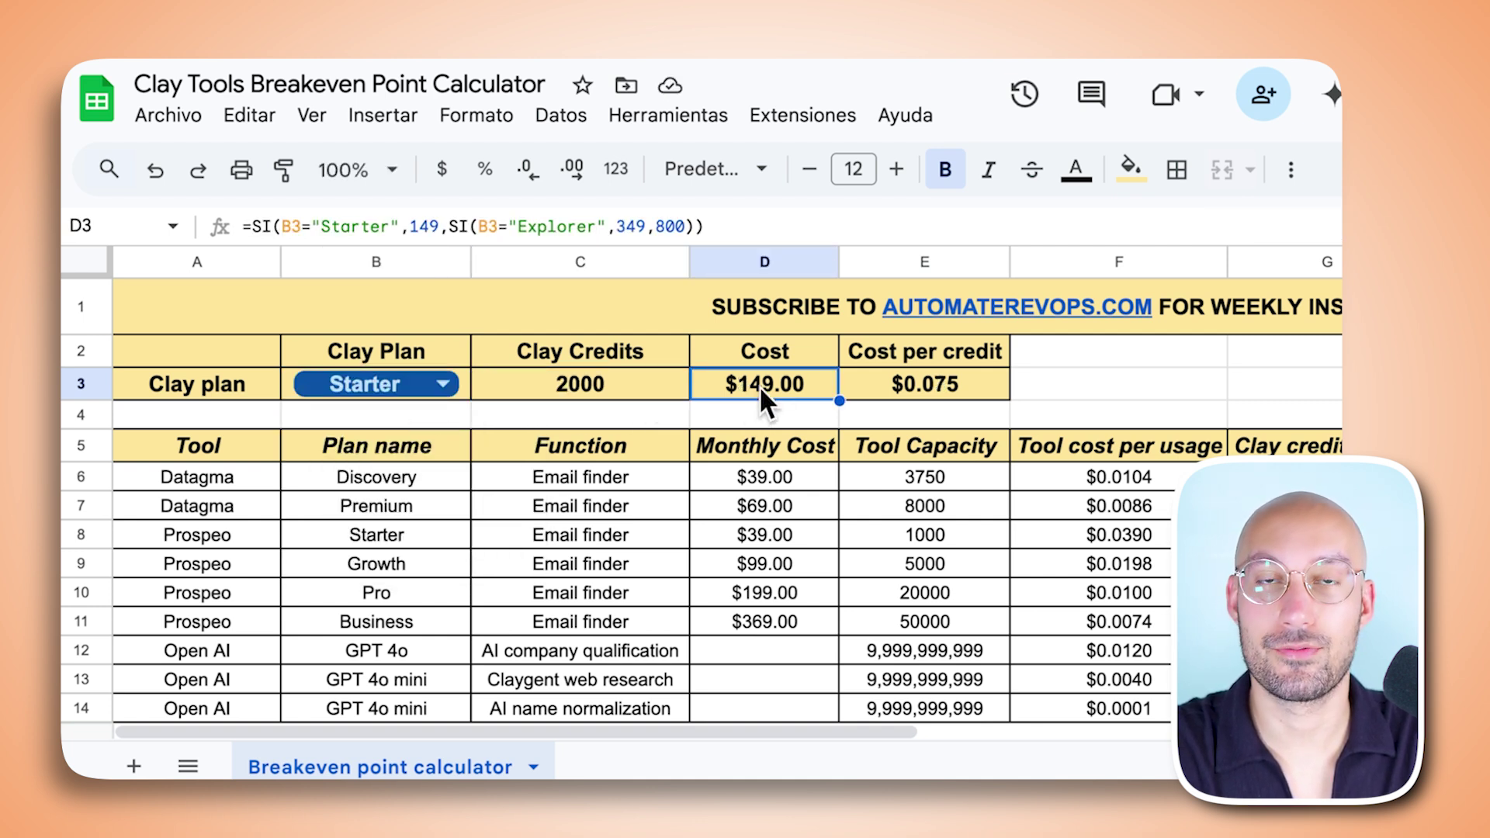
{"action": "left_click", "coordinate": [896, 386]}
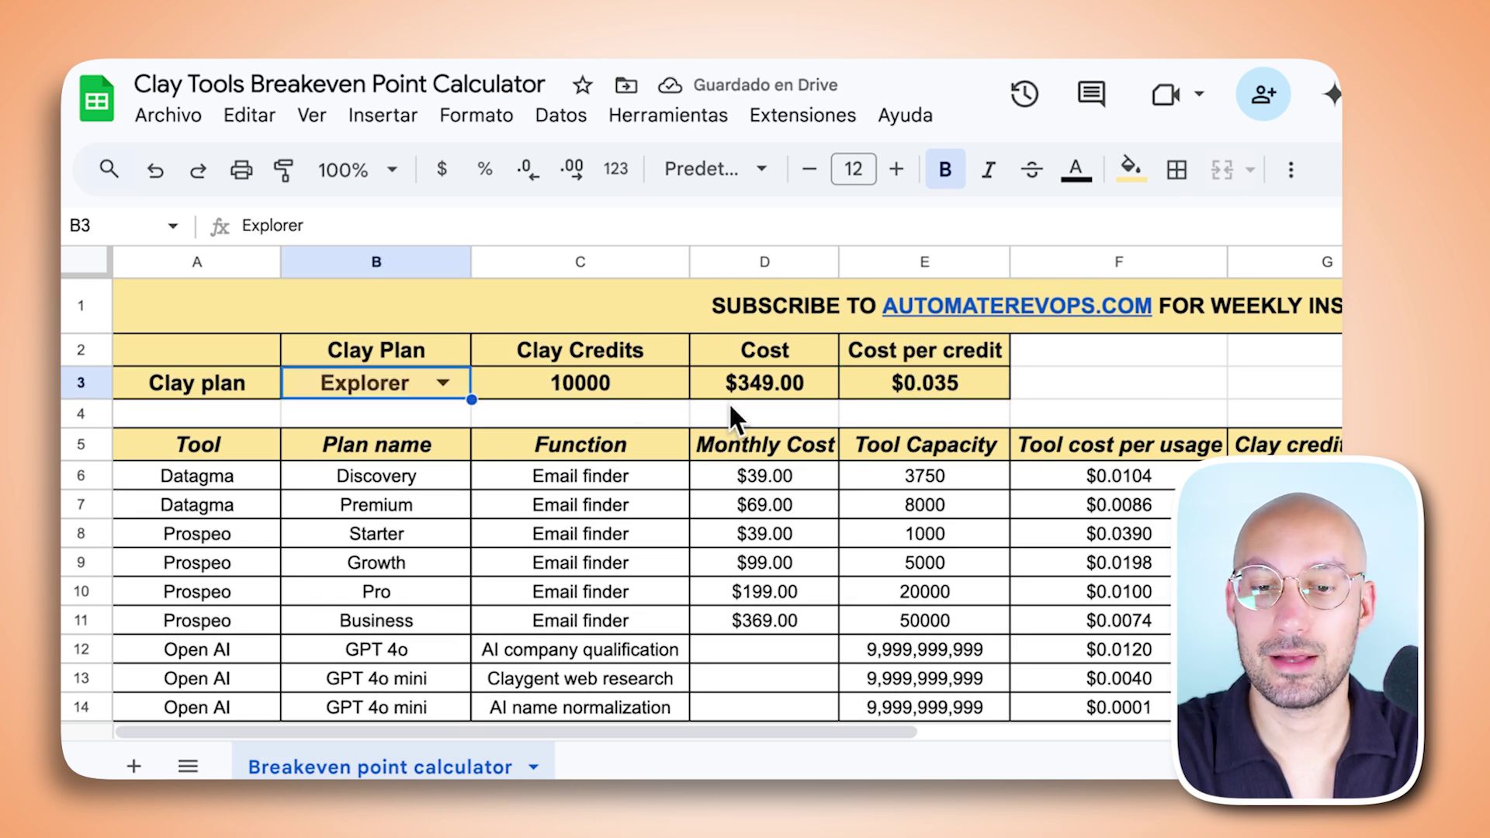
- Check the Explorer plan's cost per credit, and switch the Clay plan to Pro to compare its cost per credit
{"action": "left_click", "coordinate": [907, 383]}
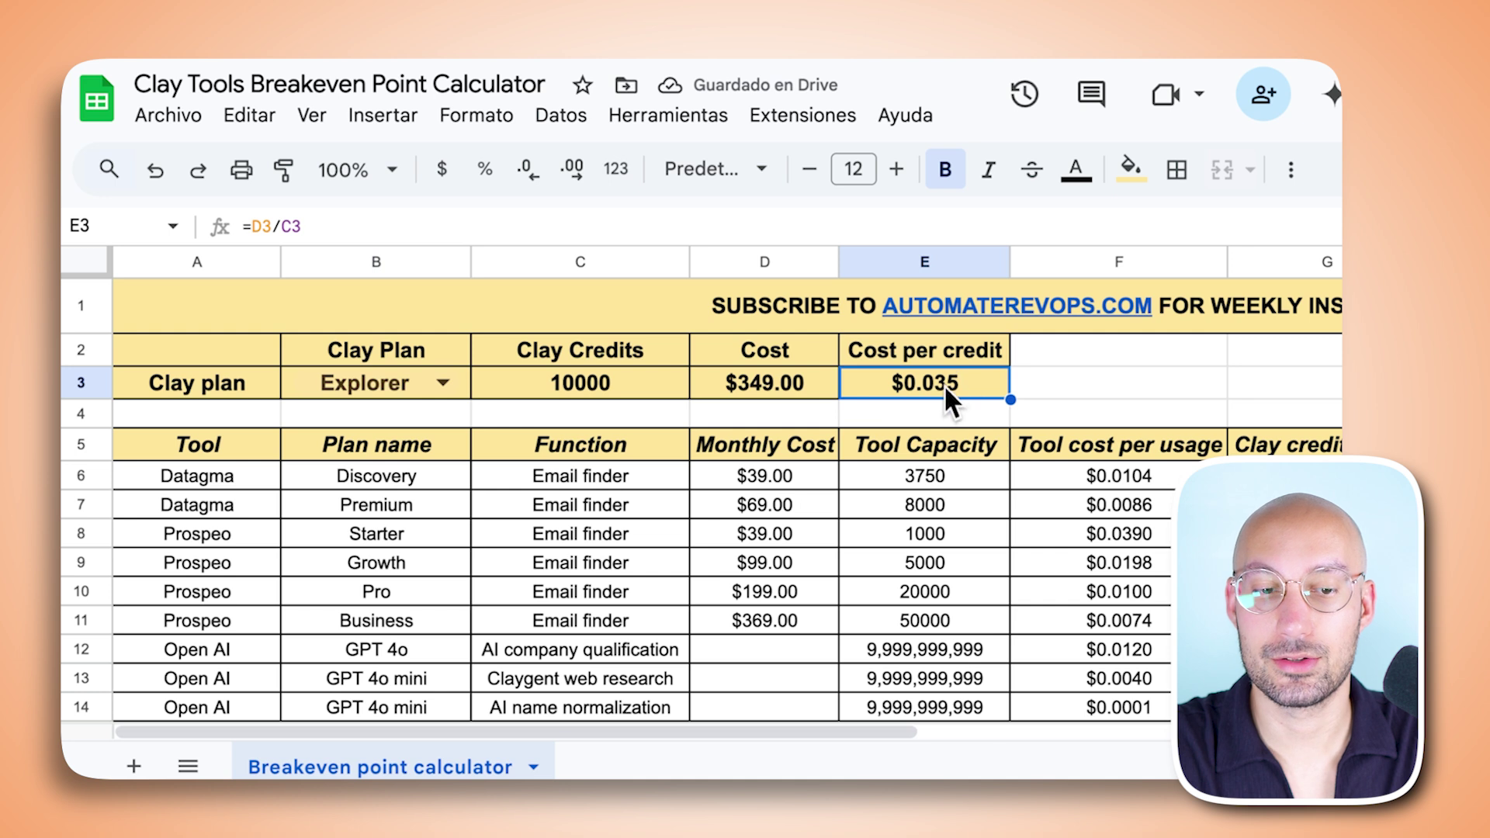
{"action": "left_click", "coordinate": [443, 383]}
{"action": "left_click", "coordinate": [383, 515]}
{"action": "left_click", "coordinate": [923, 385]}
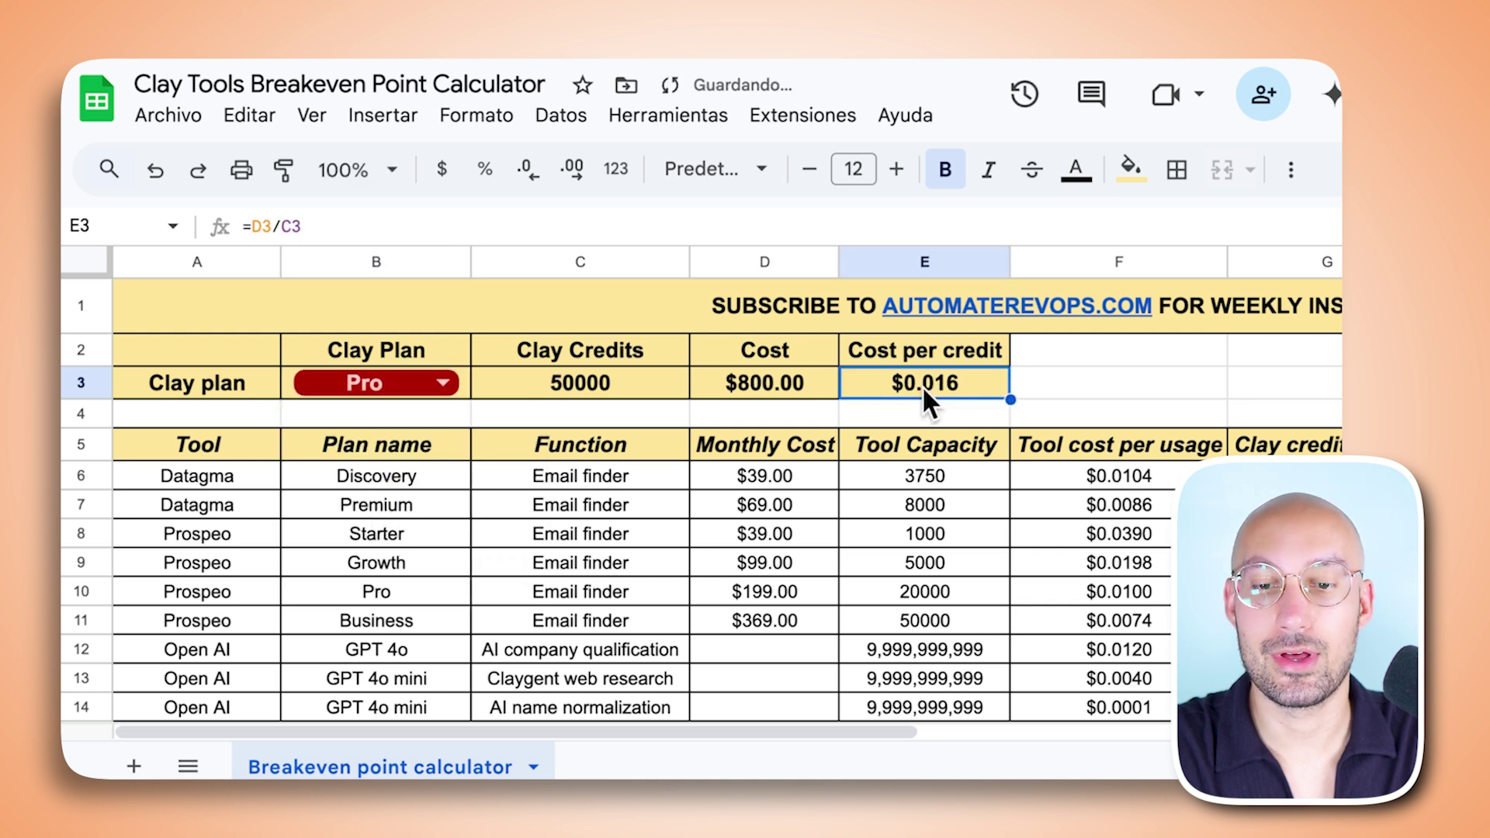
- Set the Clay plan back to Starter and check its credits and cost per credit
{"action": "left_click", "coordinate": [441, 383]}
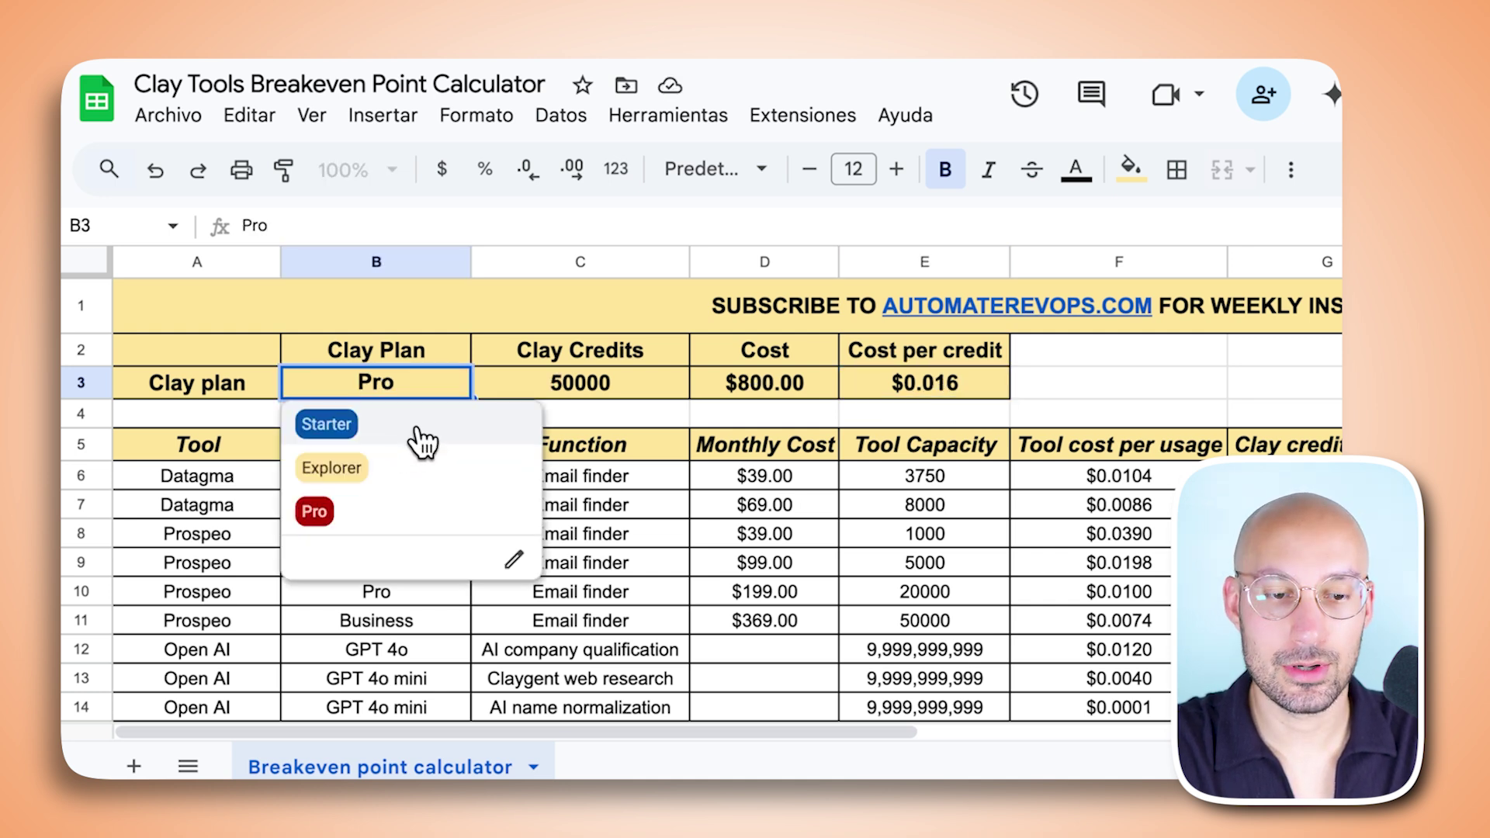
{"action": "left_click", "coordinate": [423, 427]}
{"action": "left_click", "coordinate": [561, 389]}
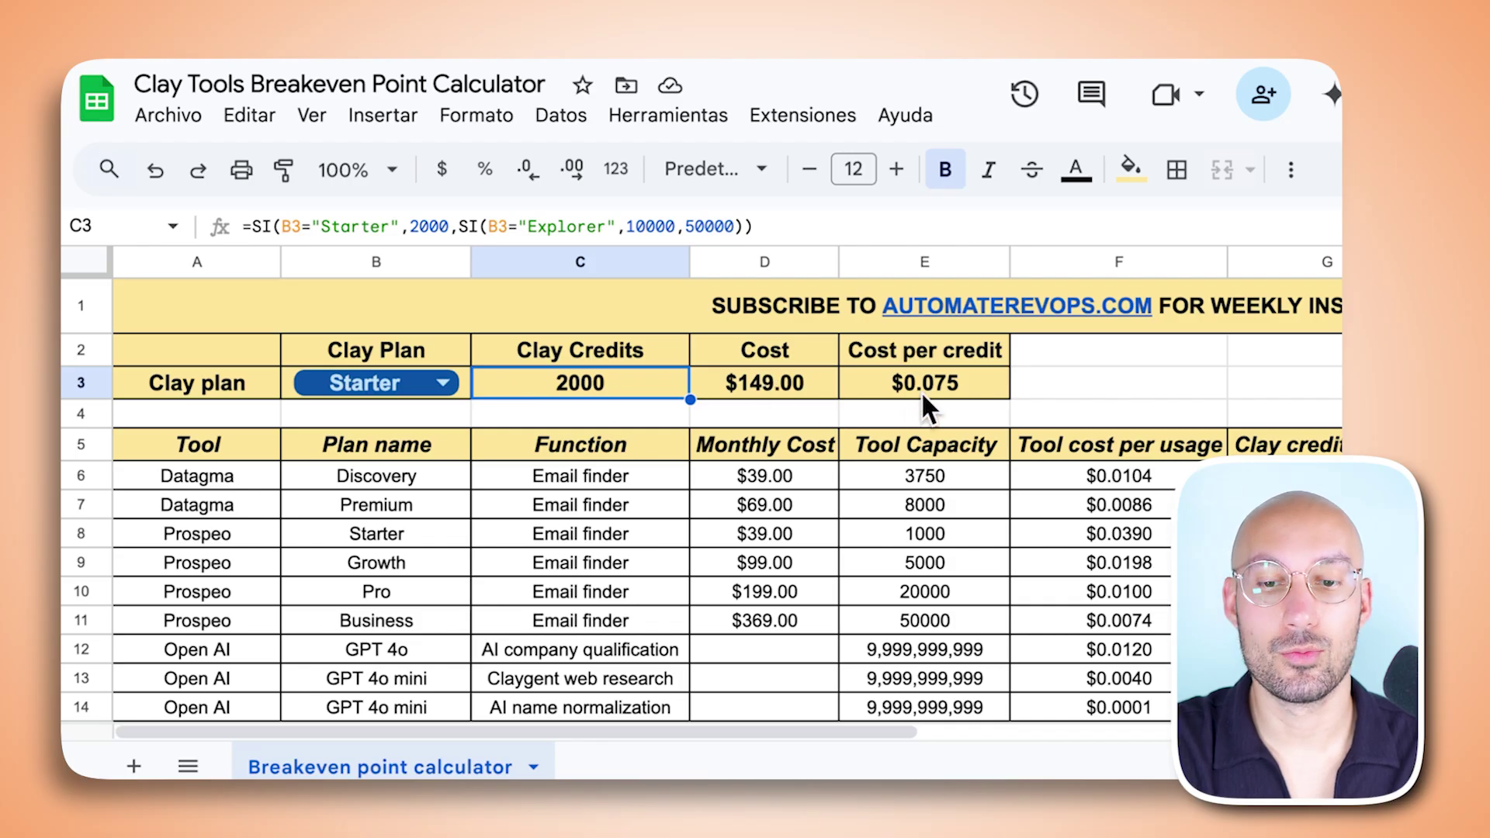
{"action": "left_click", "coordinate": [928, 390]}
{"action": "left_click", "coordinate": [418, 388]}
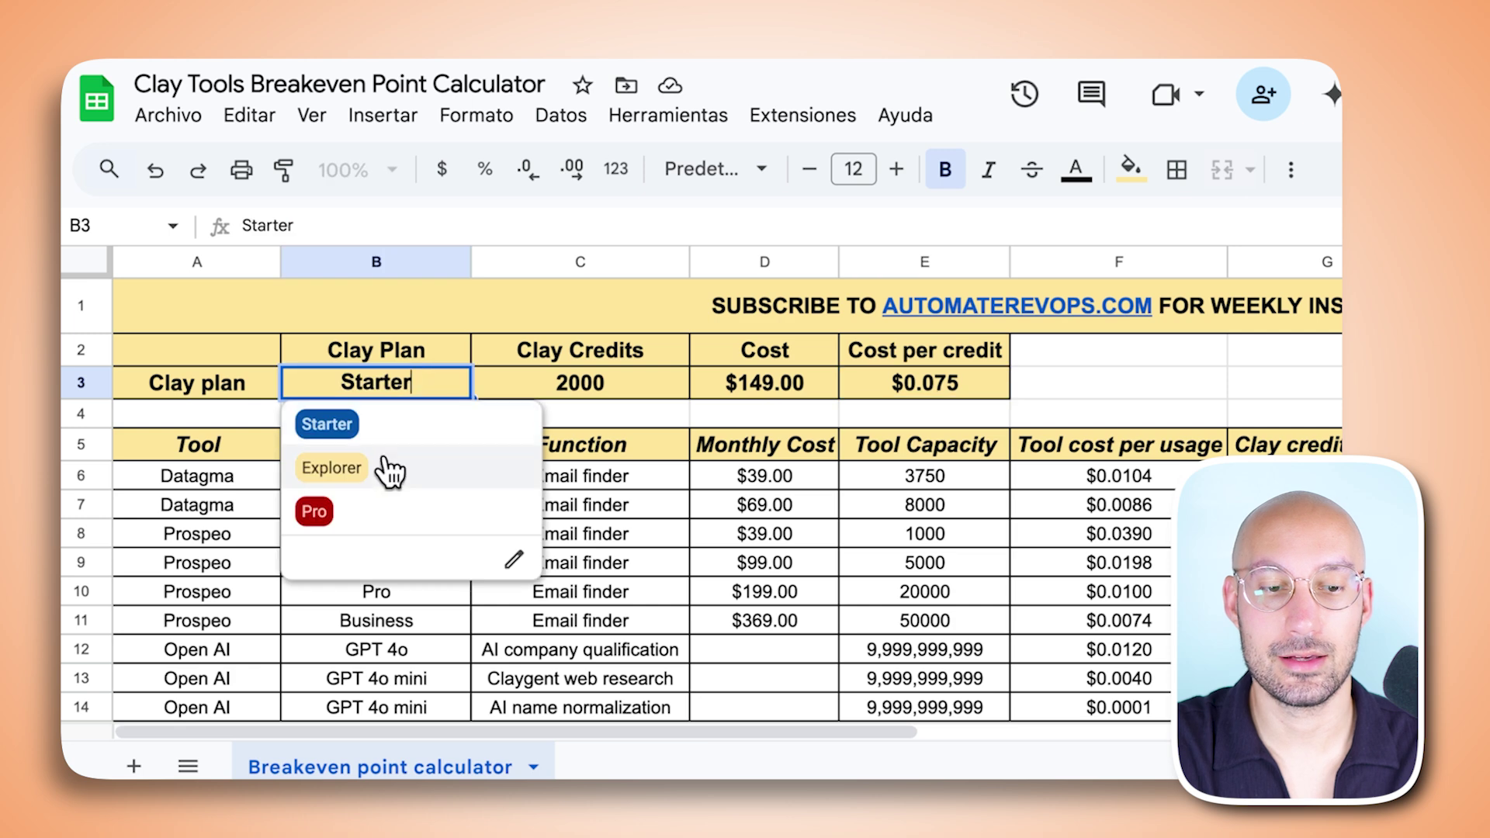
{"action": "left_click", "coordinate": [583, 388]}
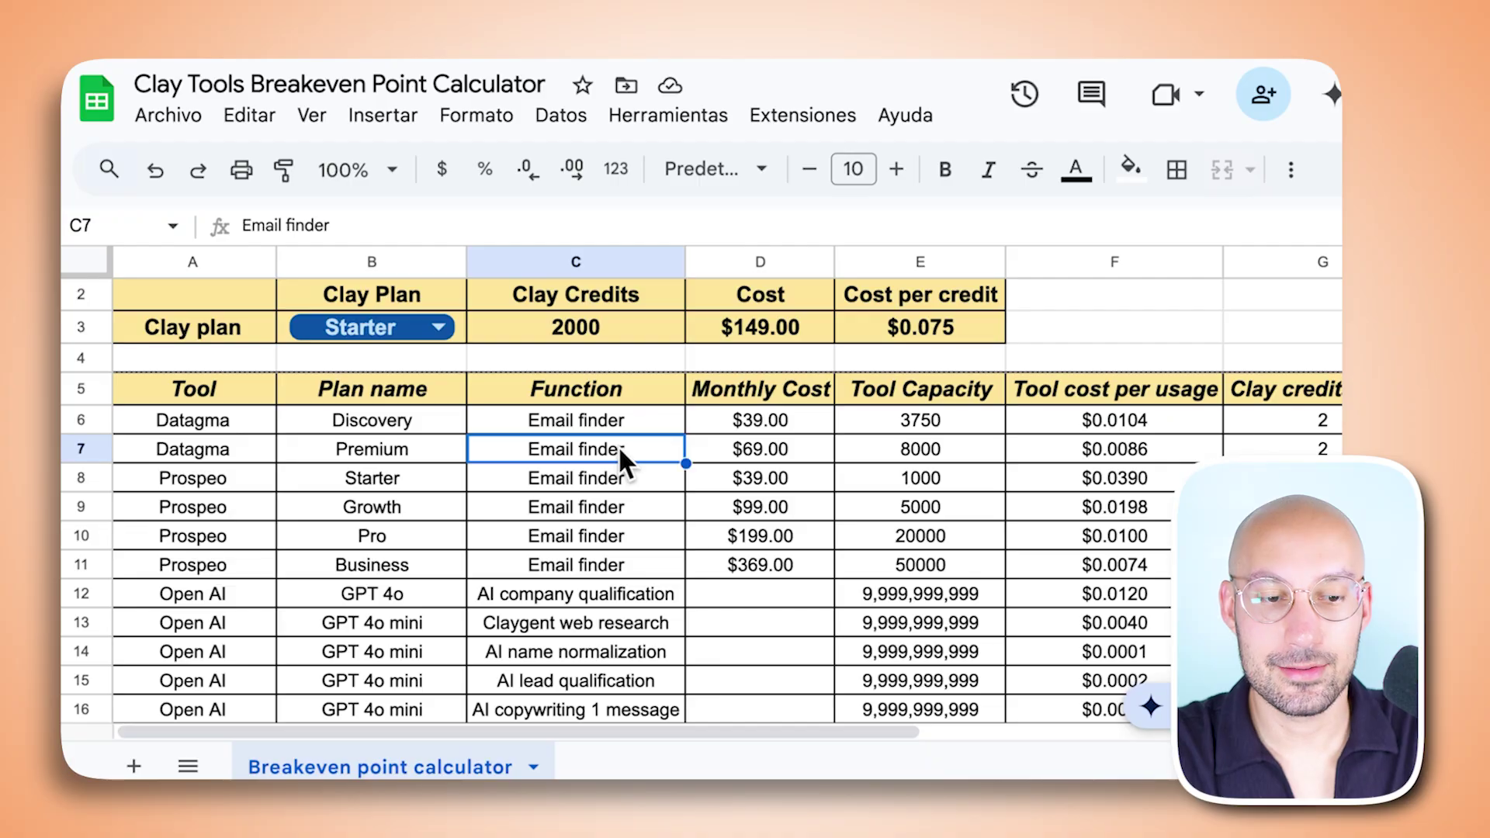
- Review the tools, plan names, functions, monthly costs and tool capacities listed in the comparison table
{"action": "scroll", "coordinate": [241, 392], "scroll_direction": "down", "scroll_amount": 1}
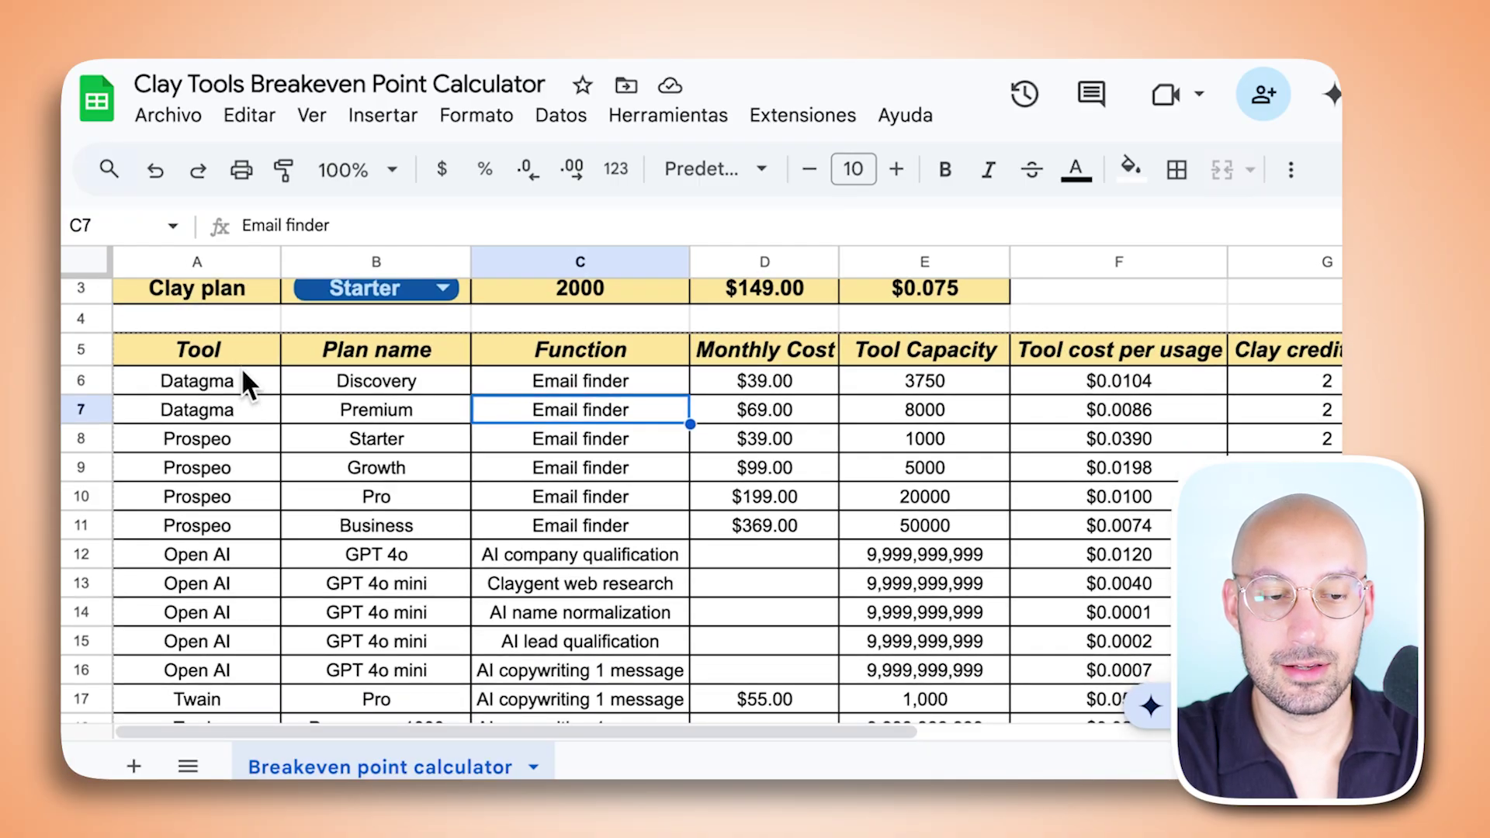
{"action": "left_click", "coordinate": [235, 343]}
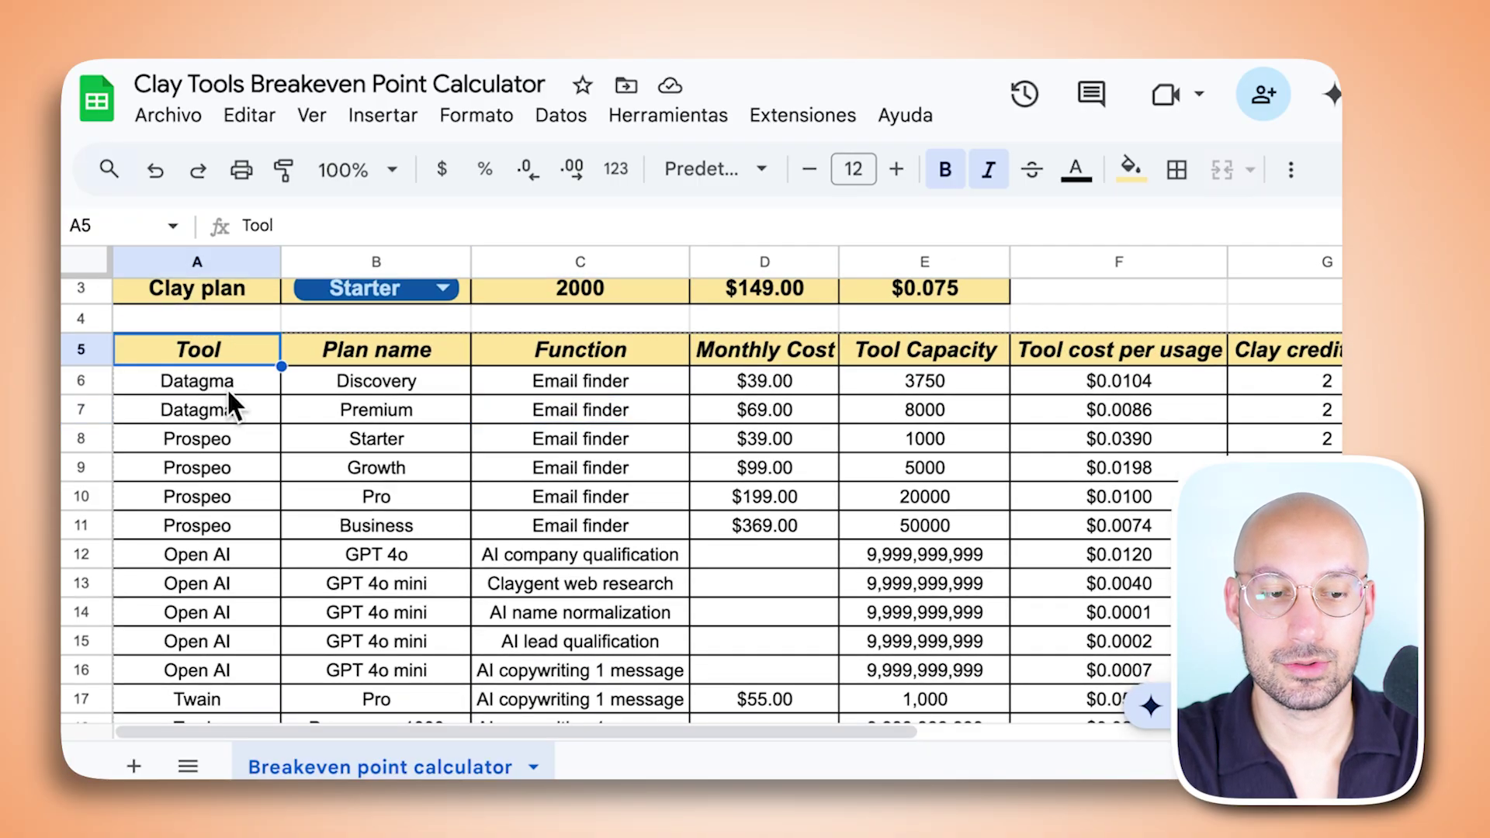
{"action": "left_click_drag", "start_coordinate": [227, 388], "coordinate": [212, 608]}
{"action": "left_click", "coordinate": [377, 382]}
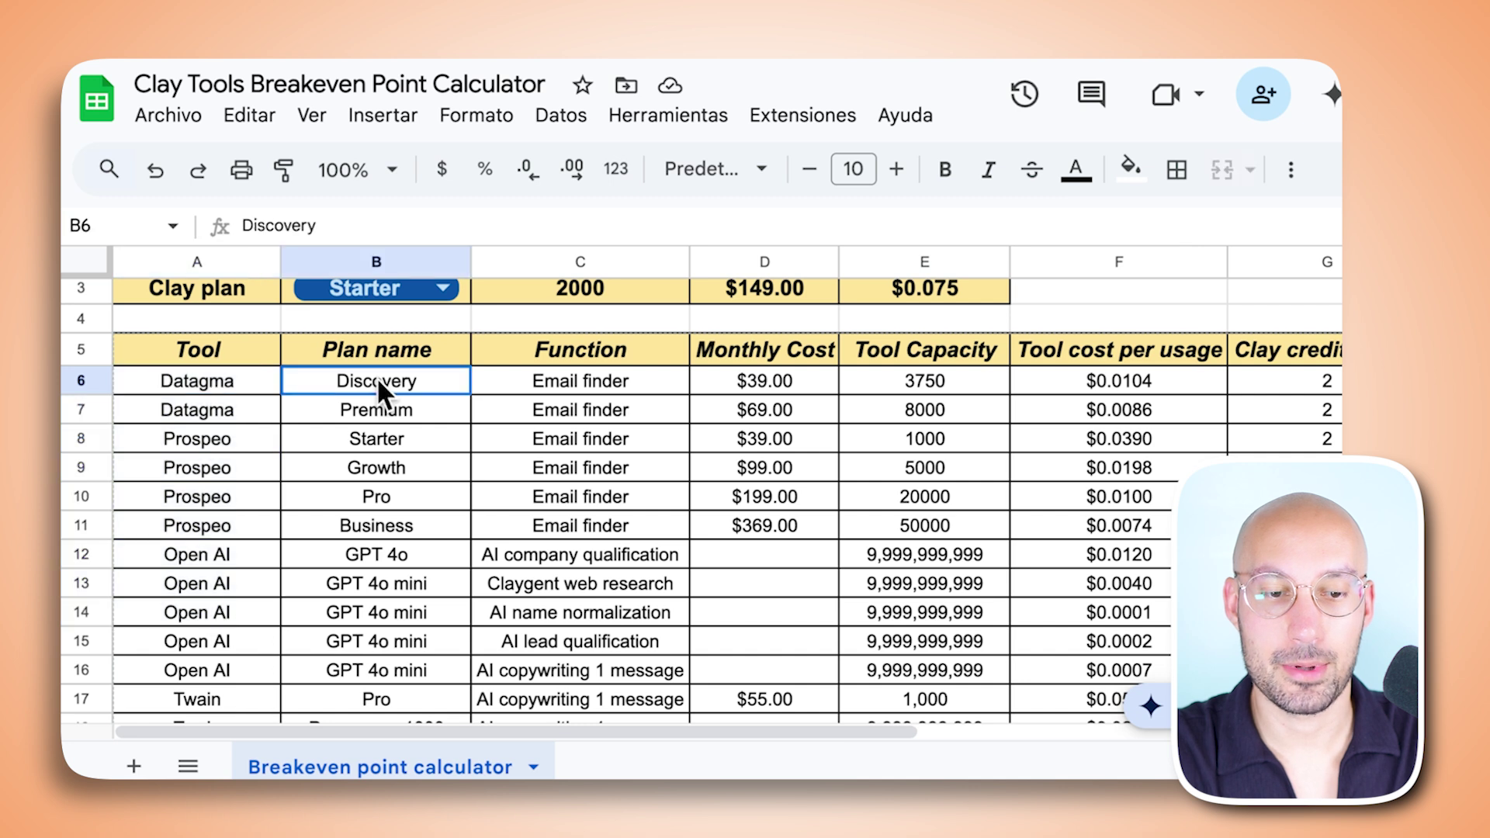
{"action": "left_click_drag", "start_coordinate": [378, 386], "coordinate": [334, 596]}
{"action": "left_click_drag", "start_coordinate": [571, 376], "coordinate": [550, 584]}
{"action": "left_click_drag", "start_coordinate": [823, 383], "coordinate": [800, 463]}
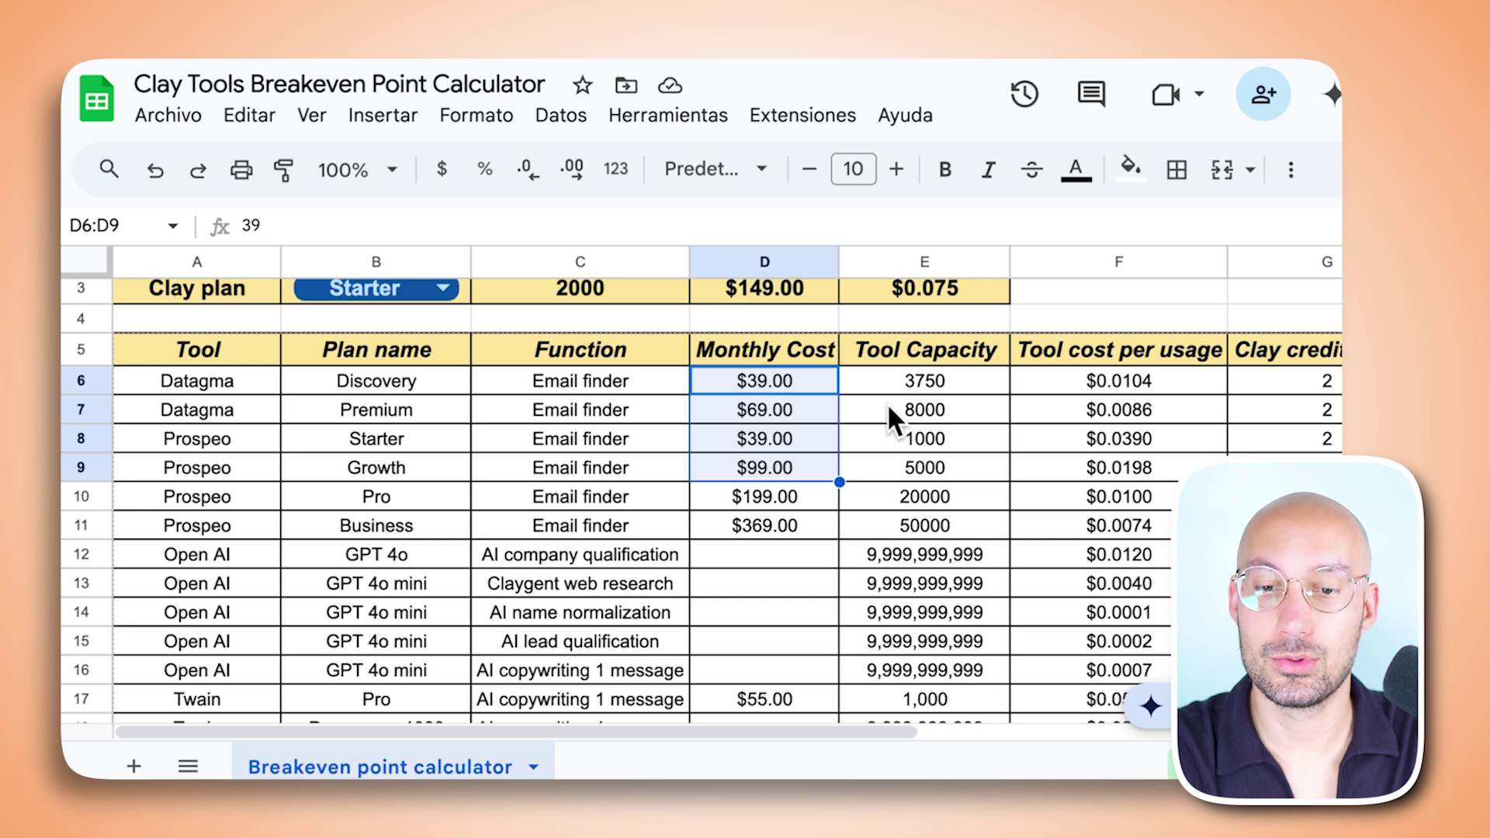
{"action": "left_click_drag", "start_coordinate": [945, 383], "coordinate": [941, 468]}
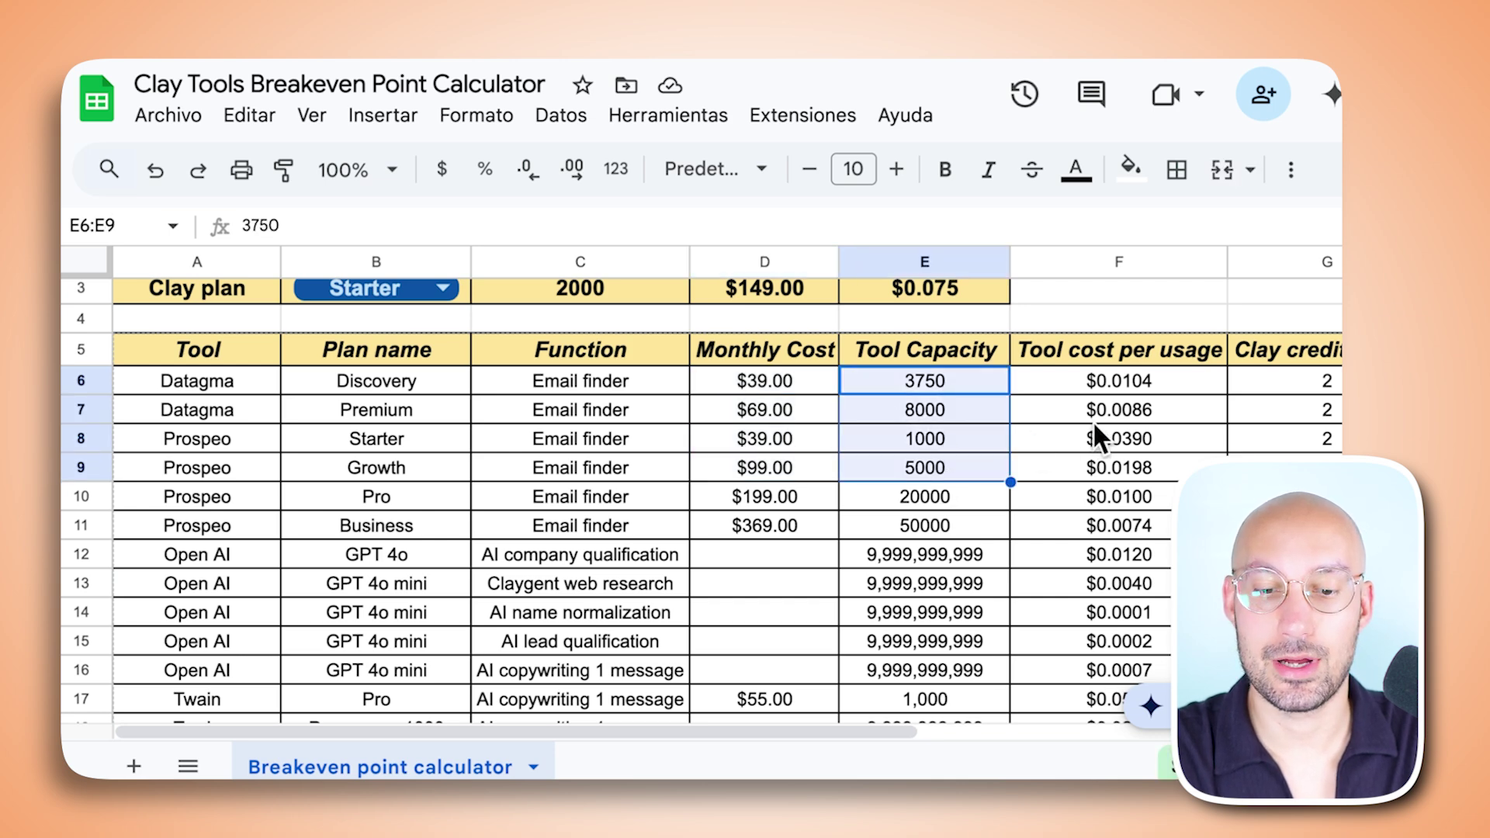
- Examine the Datagma Discovery row's tool cost per usage, Clay credits cost and Clay cost per usage, plus the Clay plan's cost per credit
{"action": "left_click", "coordinate": [1076, 382]}
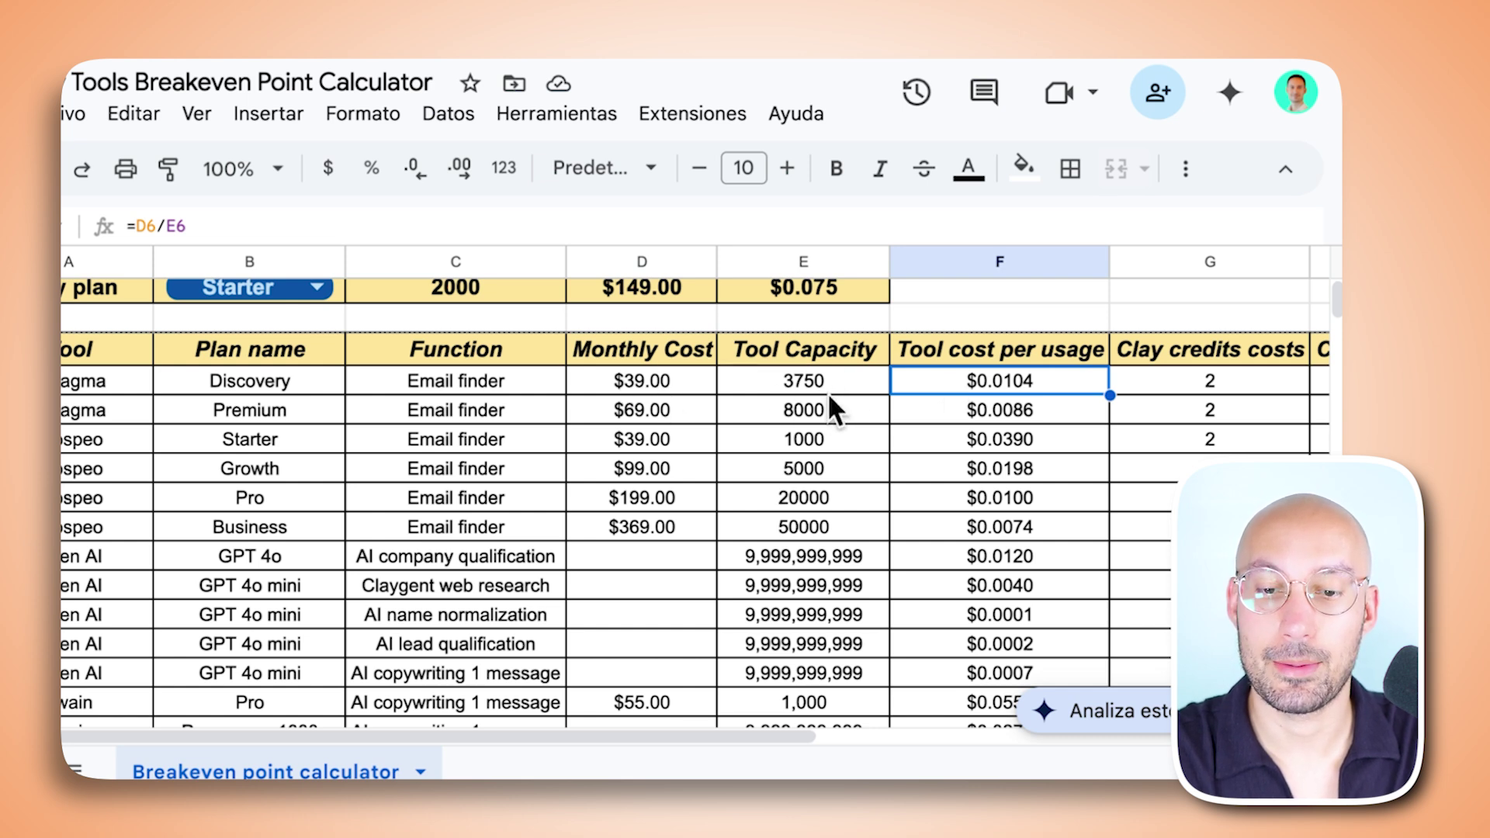
{"action": "scroll", "coordinate": [854, 466], "scroll_direction": "right", "scroll_amount": 5}
{"action": "left_click", "coordinate": [779, 388]}
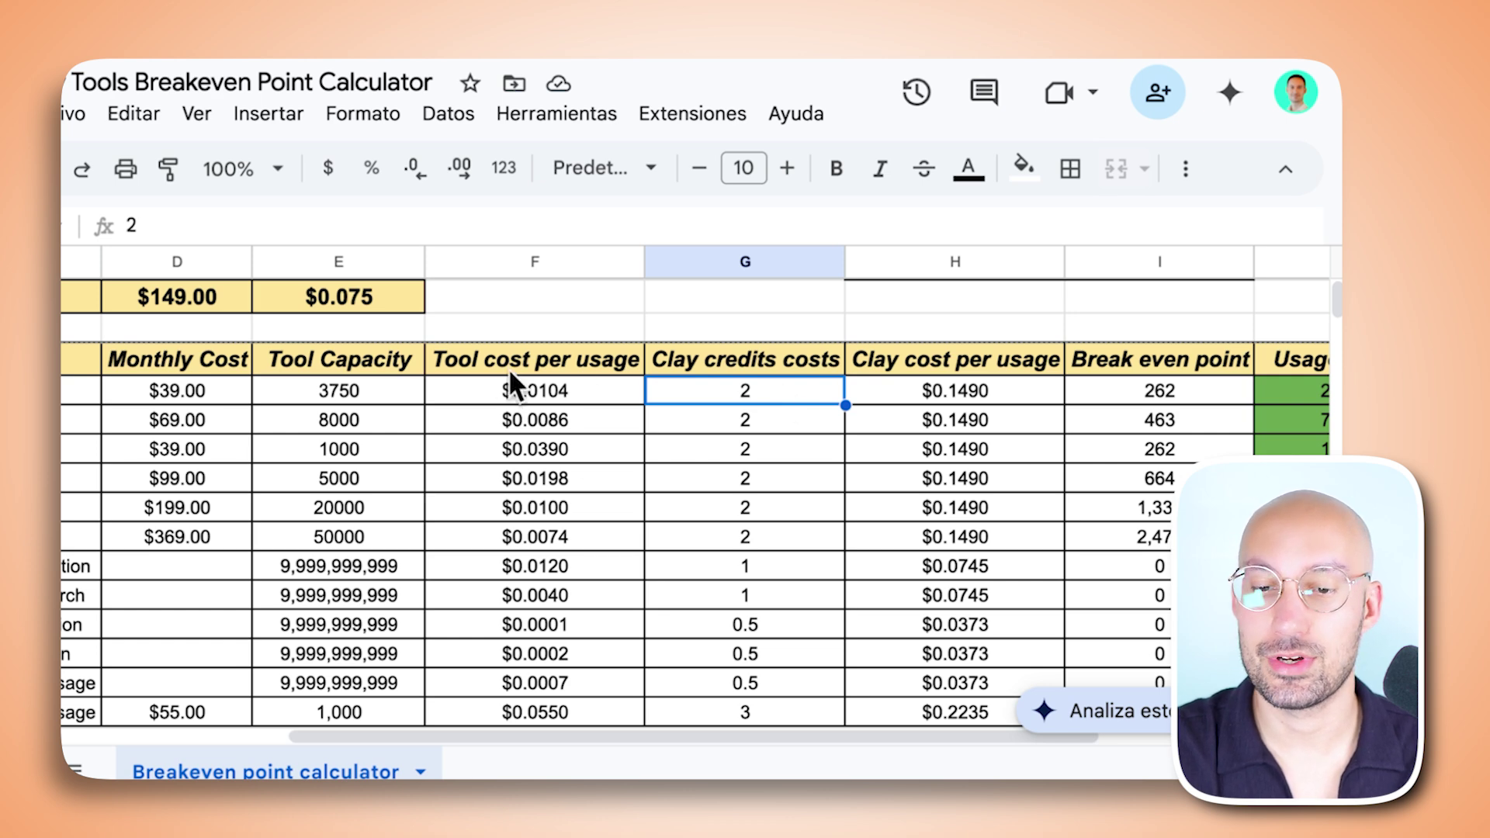
{"action": "scroll", "coordinate": [821, 389], "scroll_direction": "right", "scroll_amount": 2}
{"action": "scroll", "coordinate": [821, 390], "scroll_direction": "down", "scroll_amount": 1}
{"action": "left_click", "coordinate": [872, 370]}
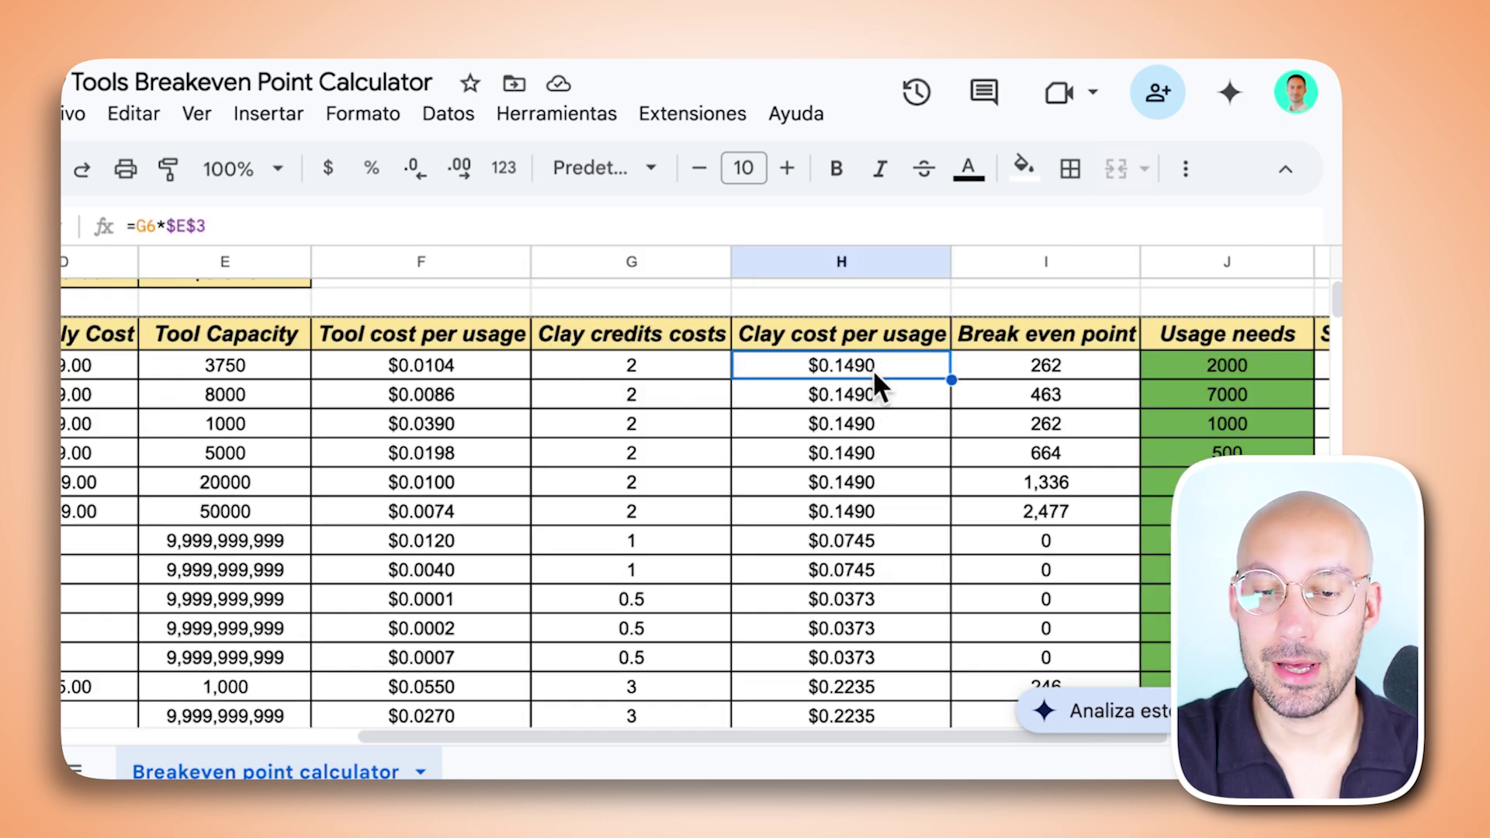
{"action": "left_click", "coordinate": [827, 324]}
{"action": "scroll", "coordinate": [571, 365], "scroll_direction": "left", "scroll_amount": 5}
{"action": "scroll", "coordinate": [572, 365], "scroll_direction": "up", "scroll_amount": 2}
{"action": "left_click", "coordinate": [748, 346]}
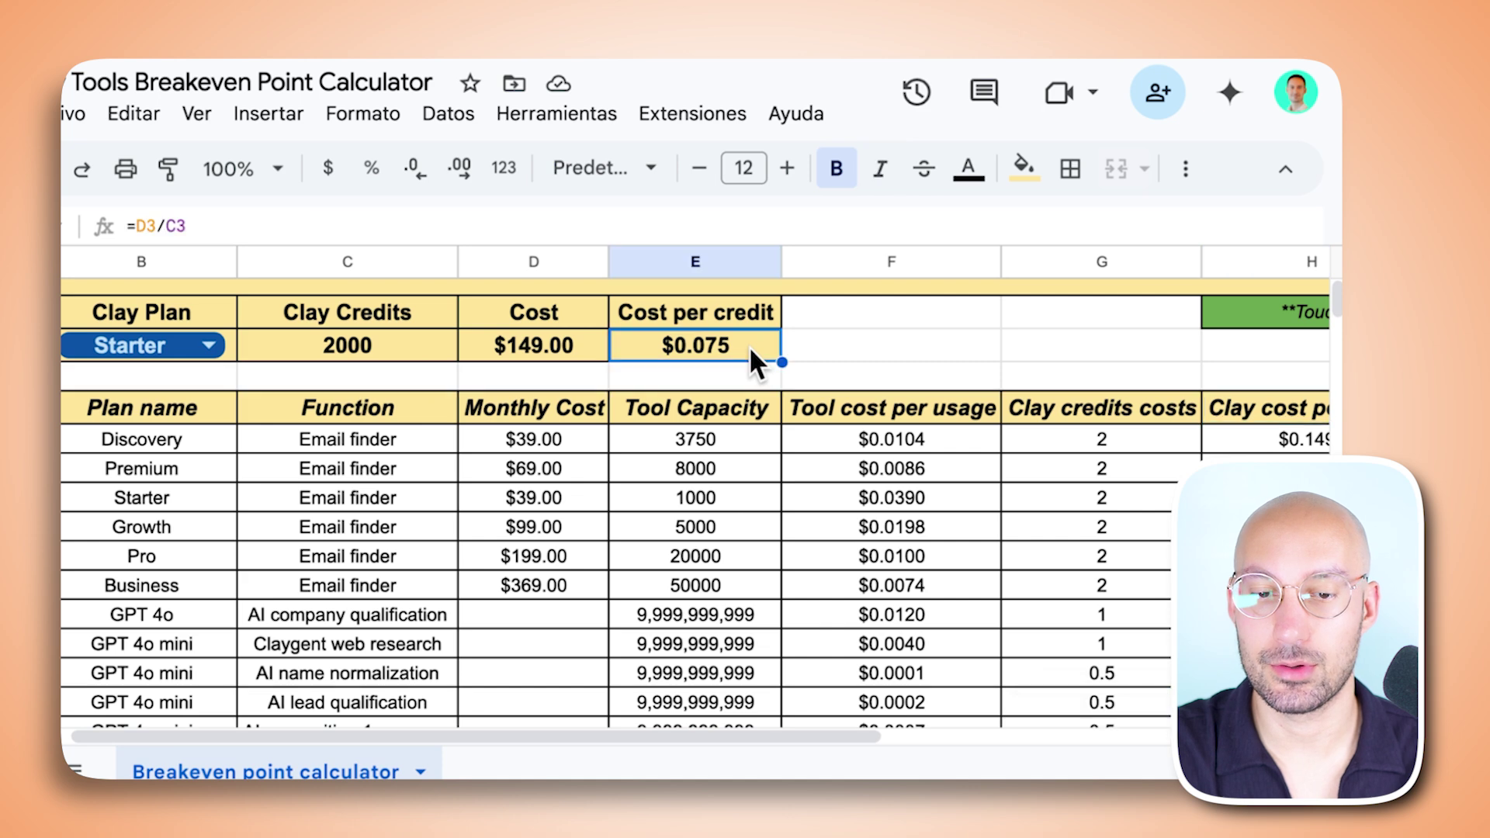
- Compare the Clay cost per usage with the tool cost per usage for the Datagma Discovery plan
{"action": "scroll", "coordinate": [748, 346], "scroll_direction": "right", "scroll_amount": 3}
{"action": "scroll", "coordinate": [558, 349], "scroll_direction": "right", "scroll_amount": 1}
{"action": "scroll", "coordinate": [557, 349], "scroll_direction": "down", "scroll_amount": 1}
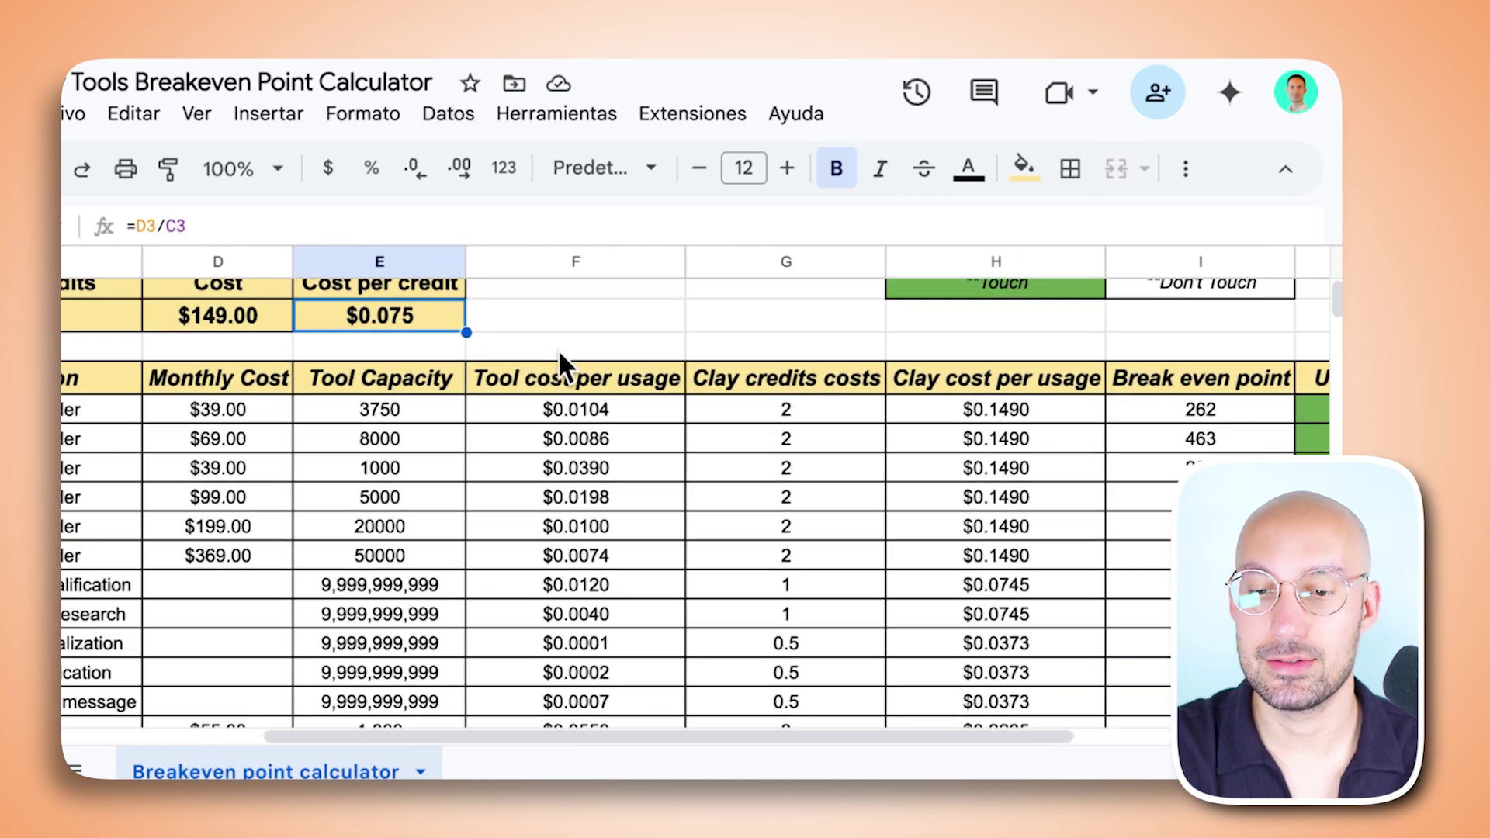
{"action": "left_click", "coordinate": [929, 408]}
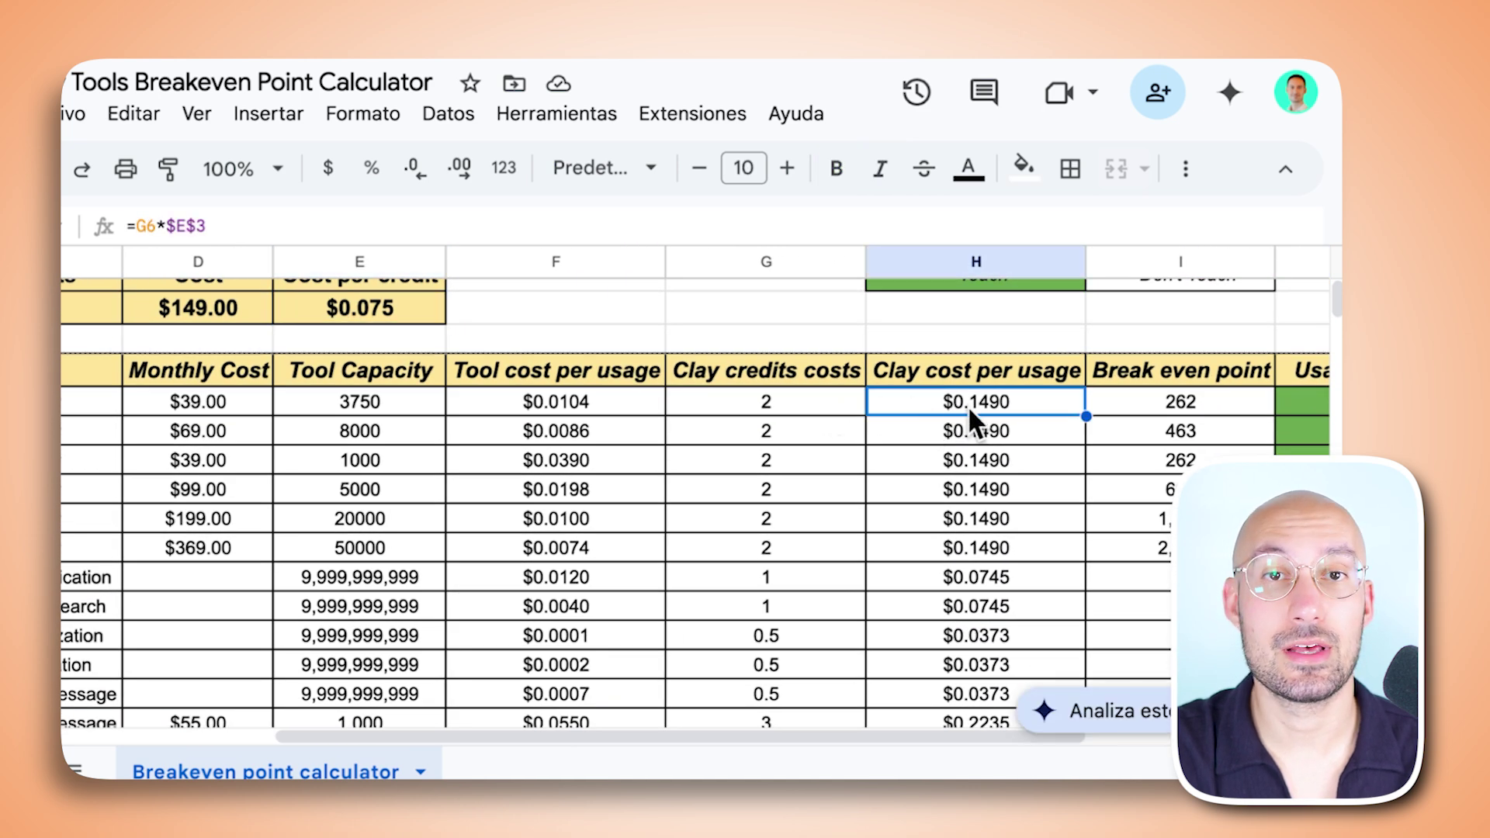
{"action": "scroll", "coordinate": [968, 410], "scroll_direction": "right", "scroll_amount": 2}
{"action": "scroll", "coordinate": [968, 410], "scroll_direction": "up", "scroll_amount": 1}
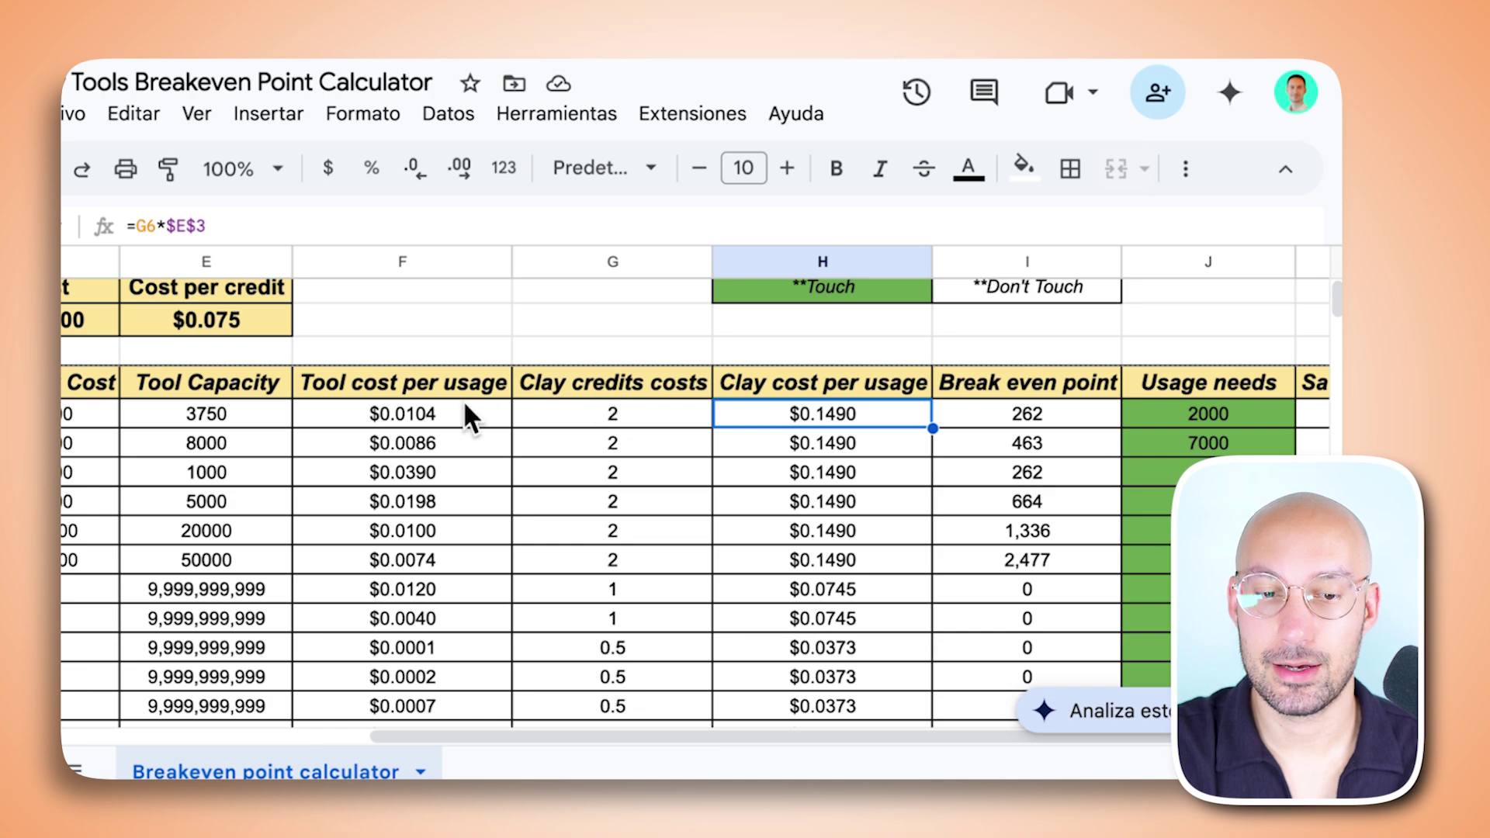
{"action": "left_click", "coordinate": [422, 419]}
{"action": "scroll", "coordinate": [422, 421], "scroll_direction": "left", "scroll_amount": 5}
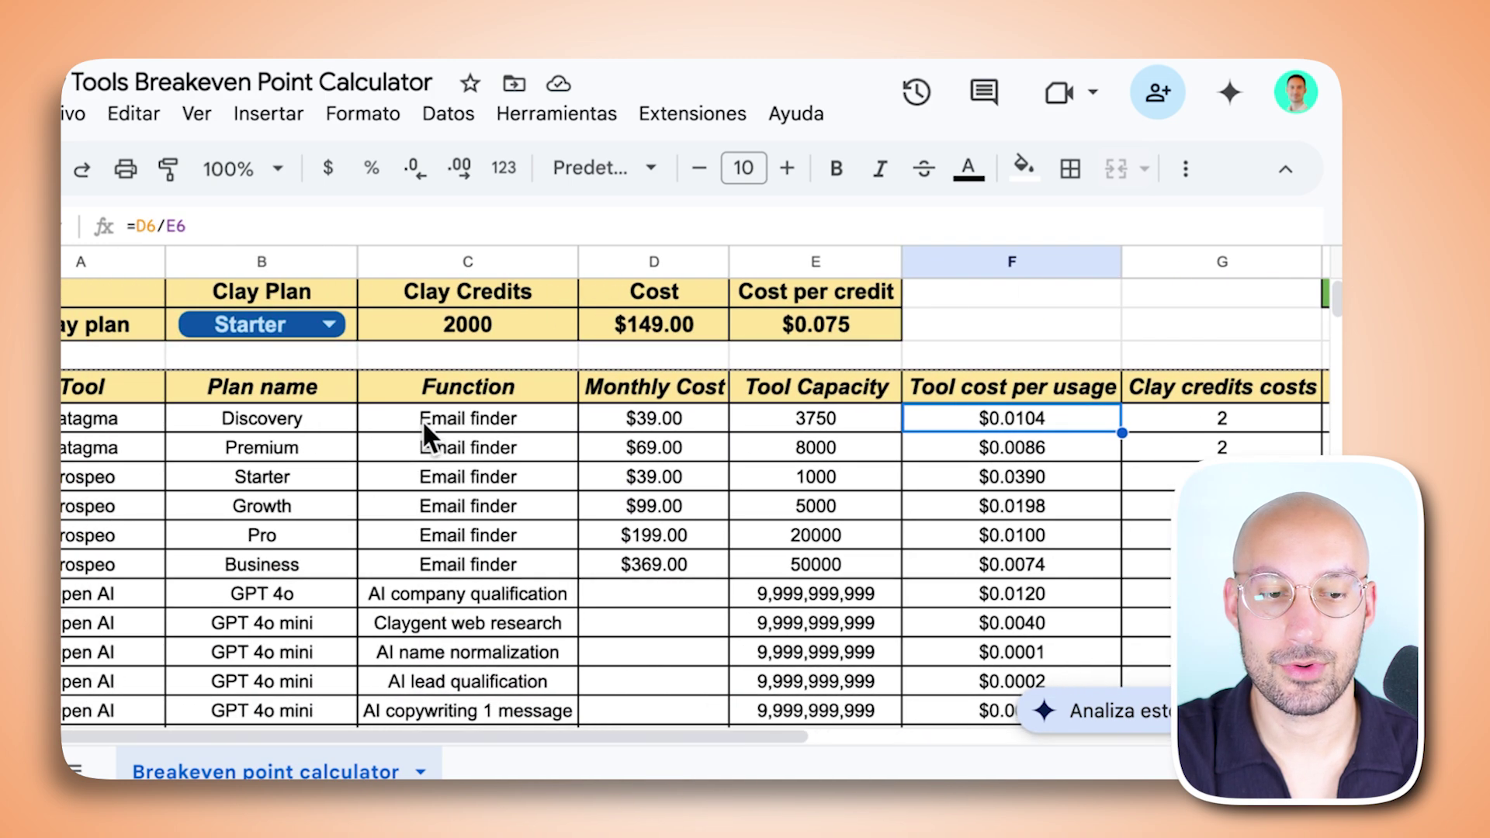
{"action": "scroll", "coordinate": [422, 421], "scroll_direction": "down", "scroll_amount": 1}
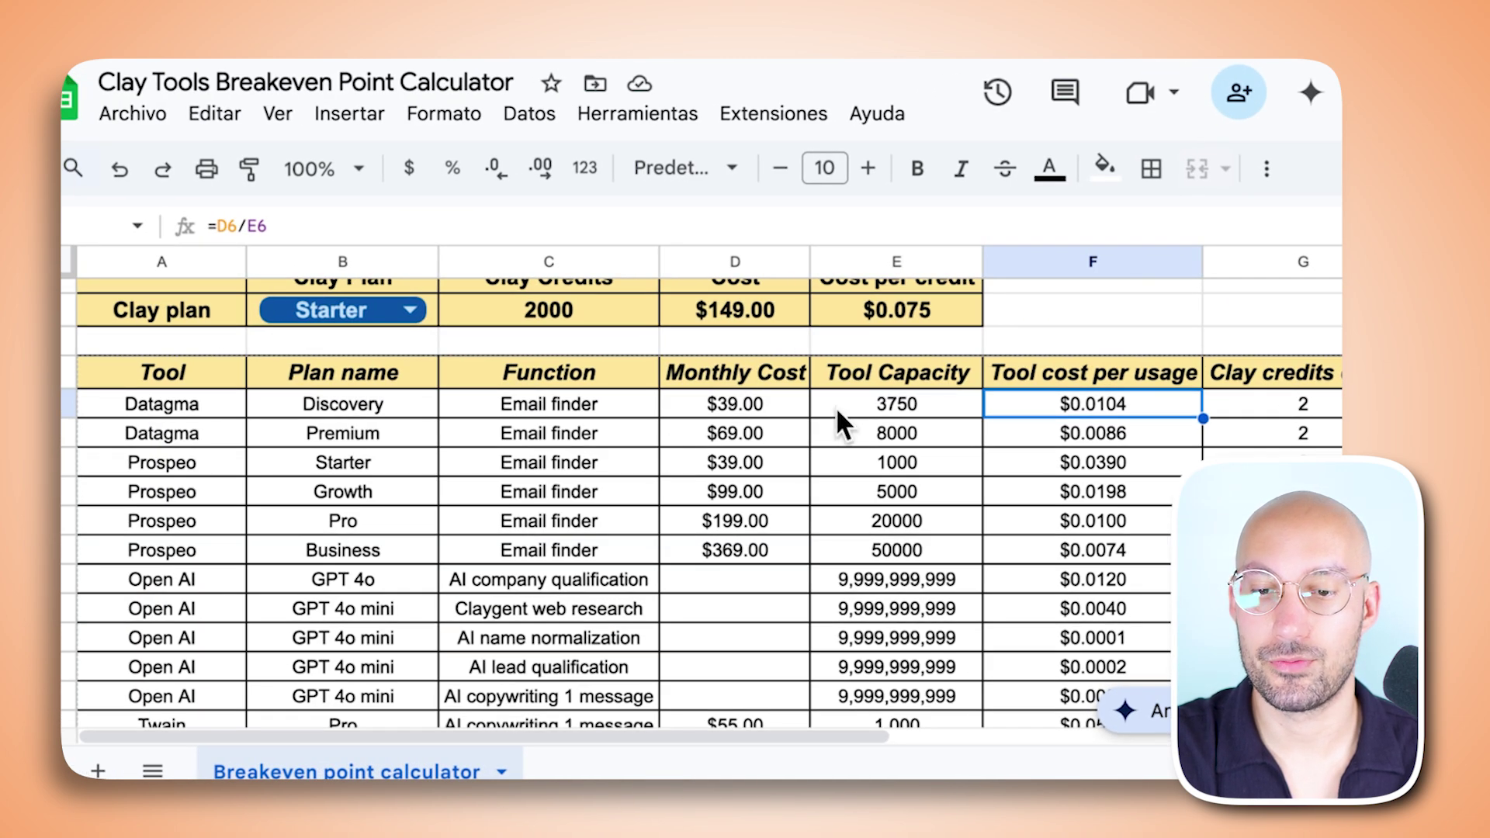
- Check the break even point and usage needs for the Datagma Discovery plan
{"action": "scroll", "coordinate": [835, 407], "scroll_direction": "right", "scroll_amount": 5}
{"action": "scroll", "coordinate": [684, 415], "scroll_direction": "down", "scroll_amount": 1}
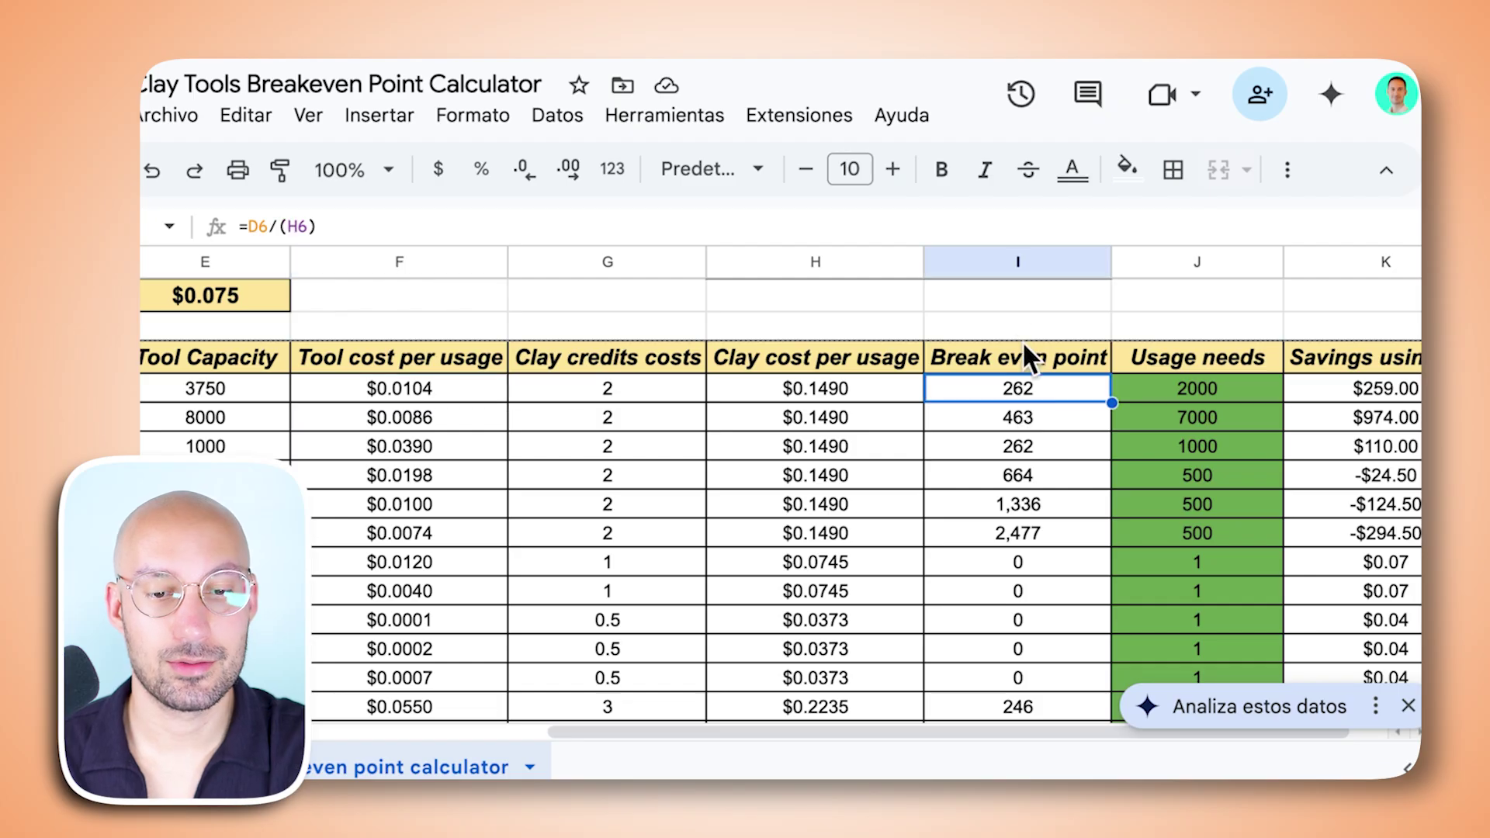
{"action": "scroll", "coordinate": [1056, 408], "scroll_direction": "right", "scroll_amount": 1}
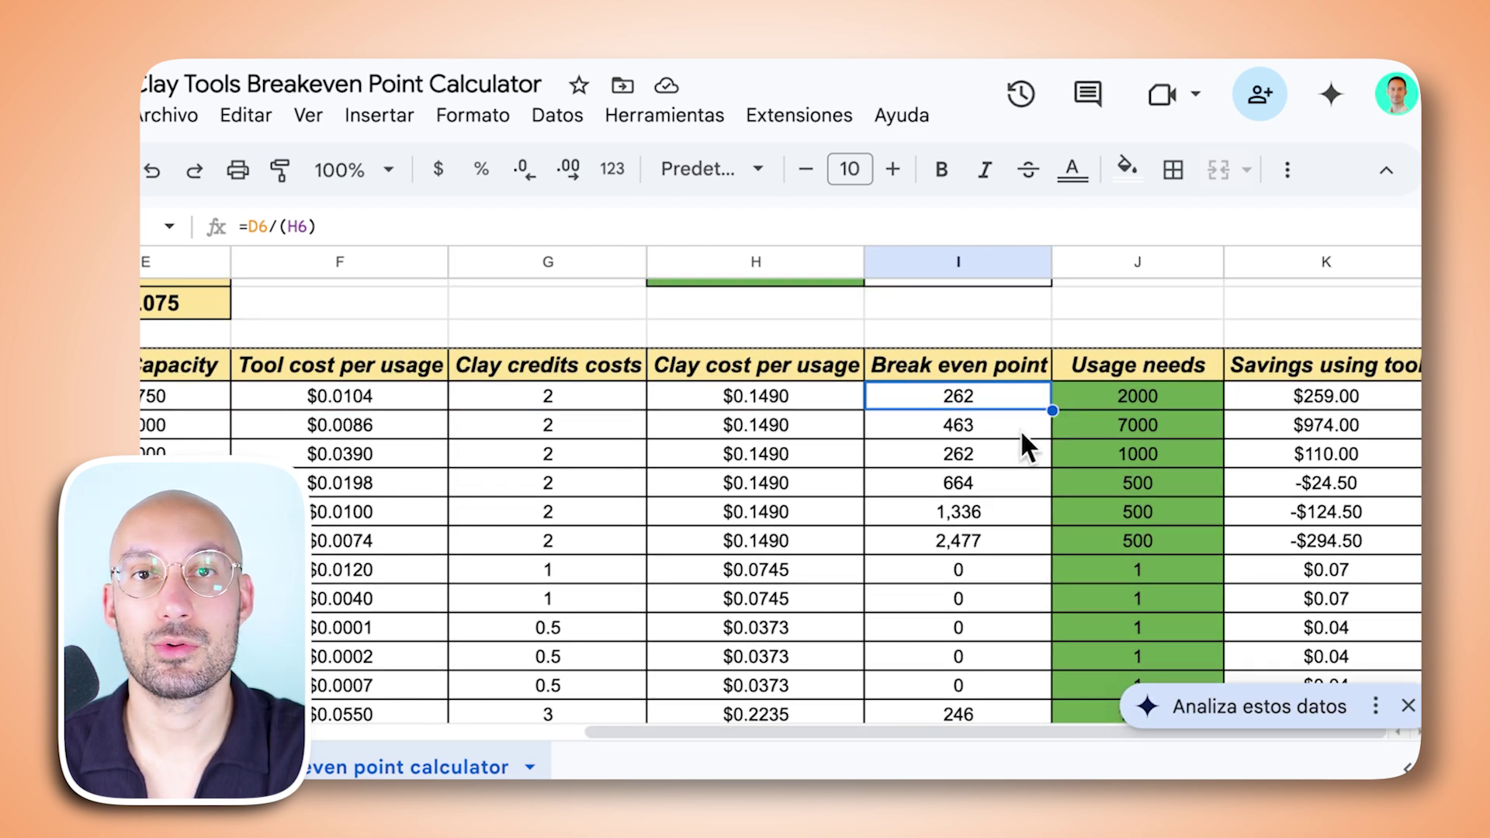
{"action": "left_click", "coordinate": [1138, 395]}
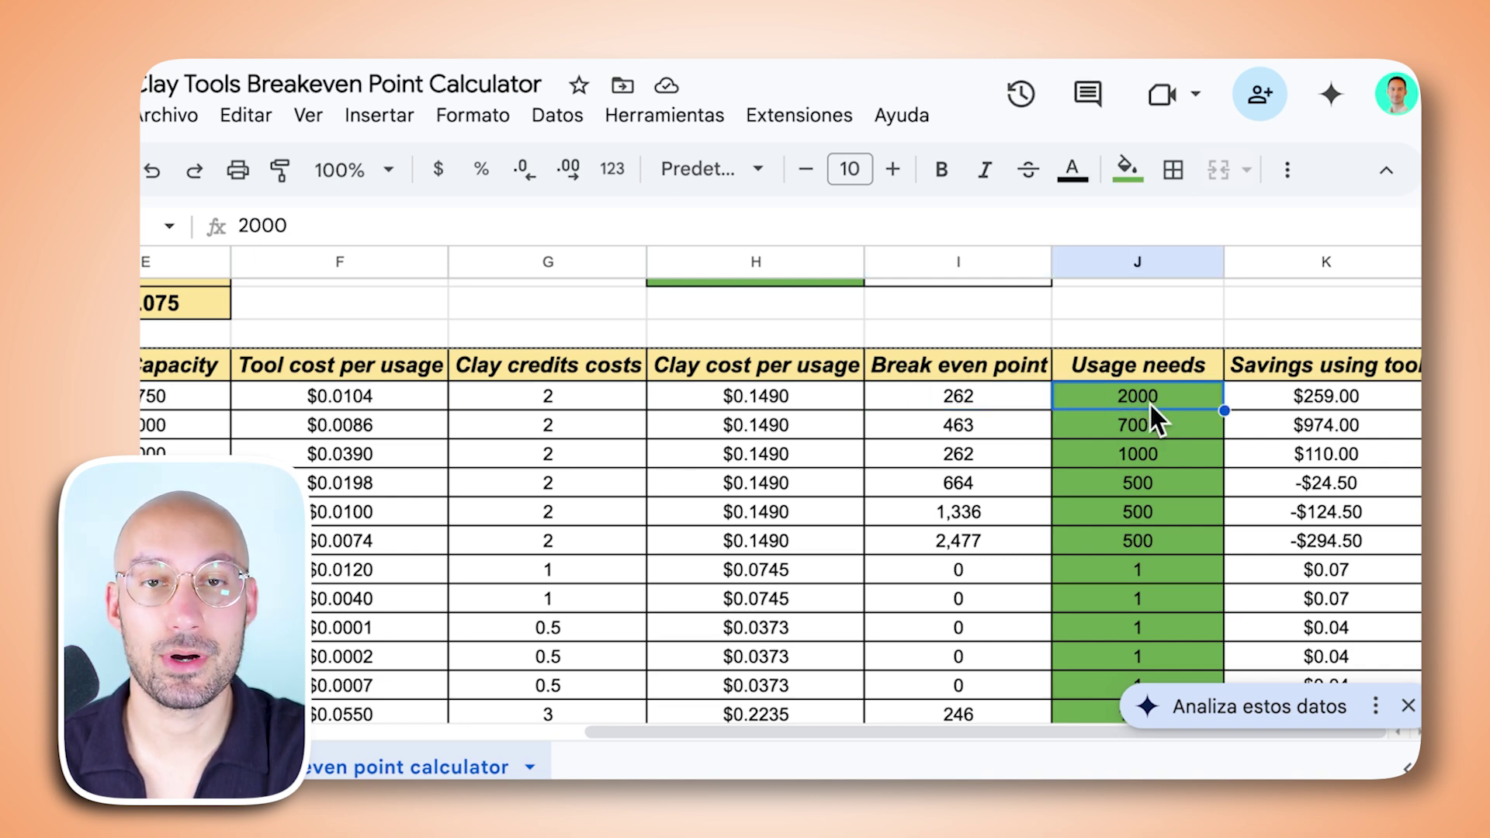
- Trace the Datagma Discovery plan from its name and monthly cost to the formula for savings using the tool
{"action": "scroll", "coordinate": [924, 422], "scroll_direction": "left", "scroll_amount": 10}
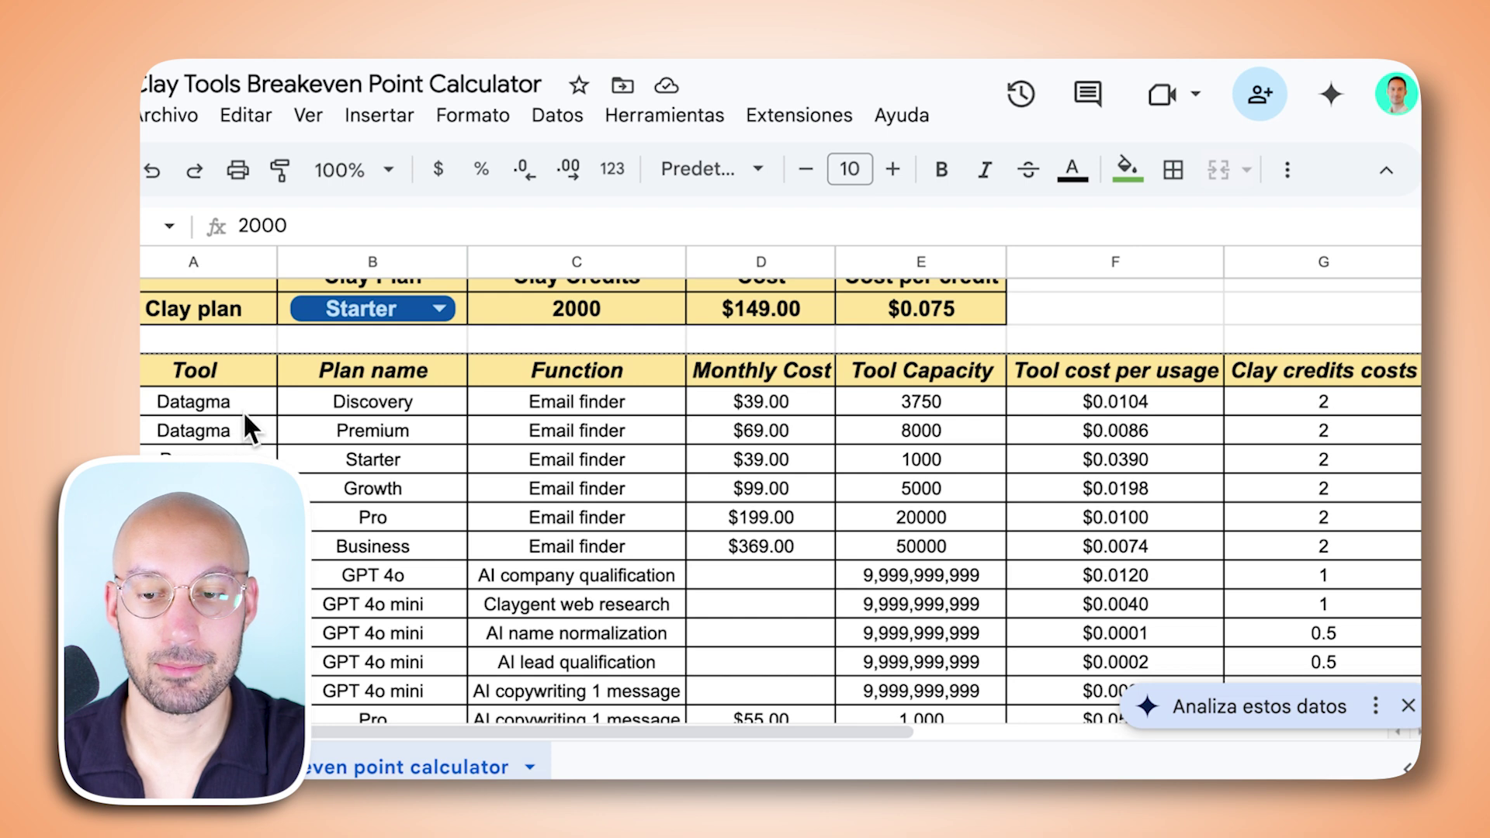
{"action": "left_click", "coordinate": [253, 398]}
{"action": "left_click", "coordinate": [404, 398]}
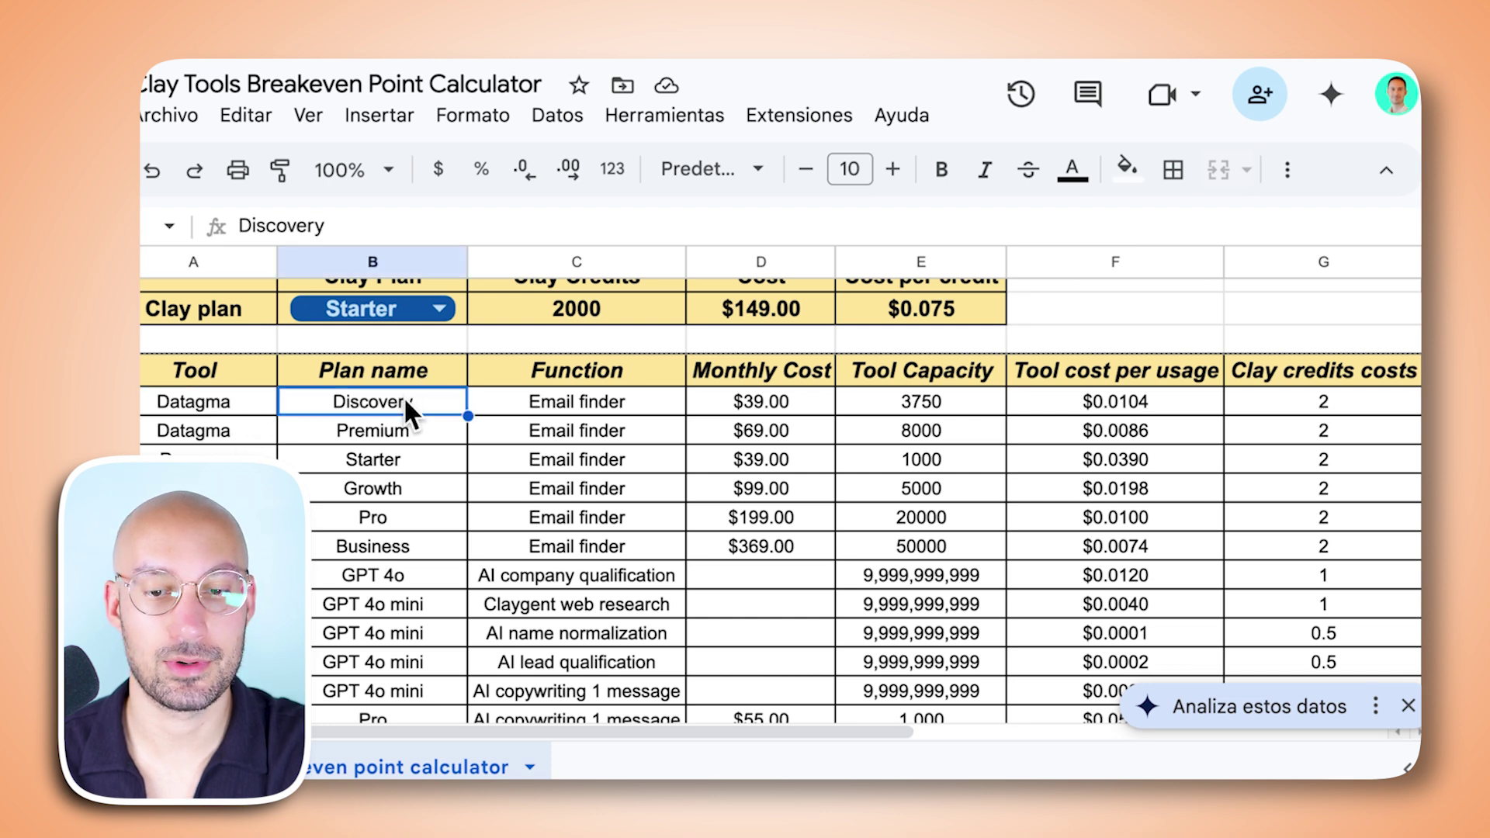
{"action": "left_click", "coordinate": [796, 395]}
{"action": "scroll", "coordinate": [798, 396], "scroll_direction": "right", "scroll_amount": 10}
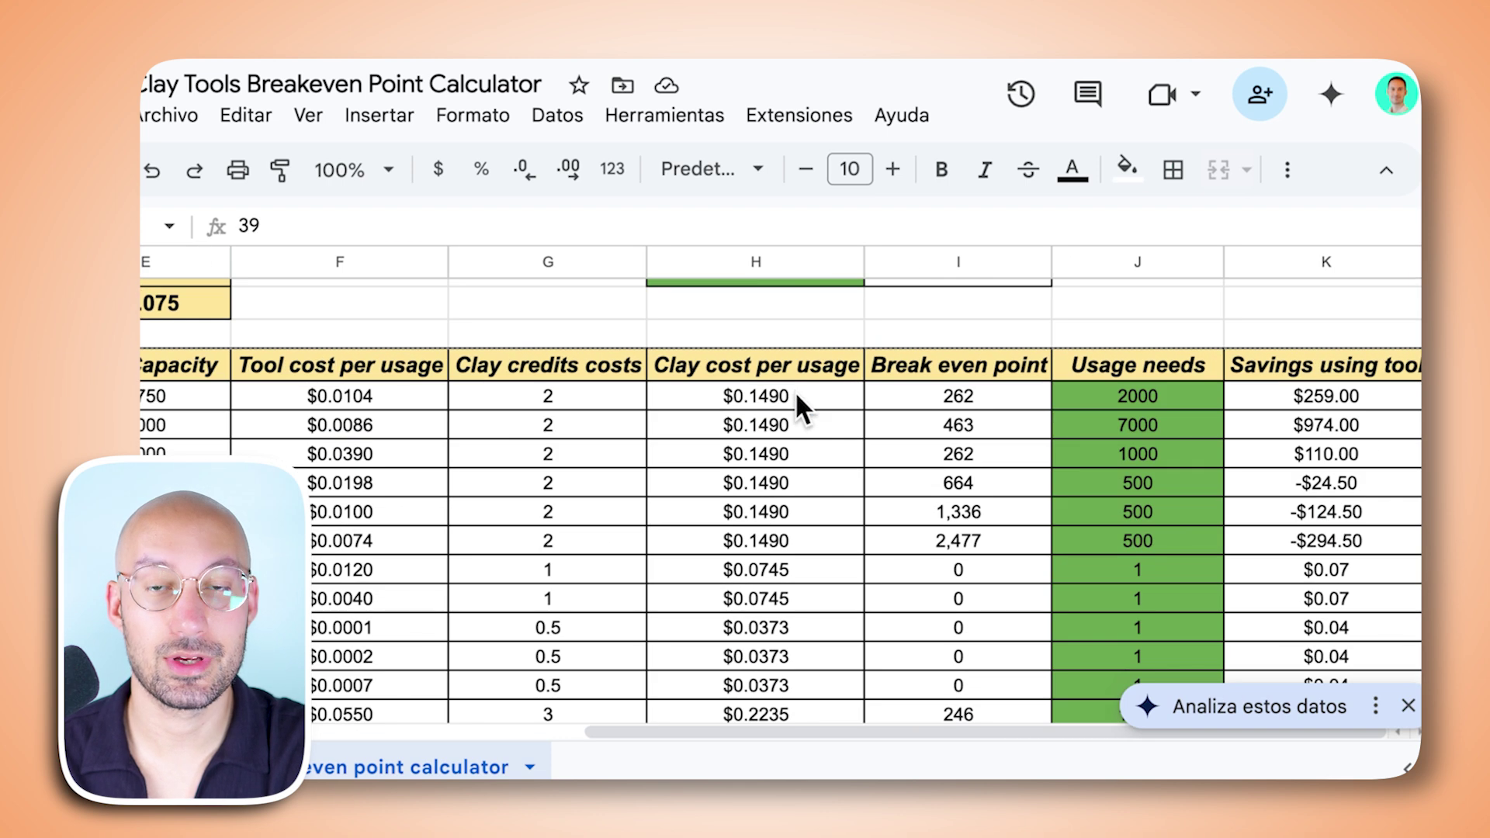
{"action": "left_click", "coordinate": [1326, 395]}
{"action": "scroll", "coordinate": [1339, 384], "scroll_direction": "down", "scroll_amount": 1}
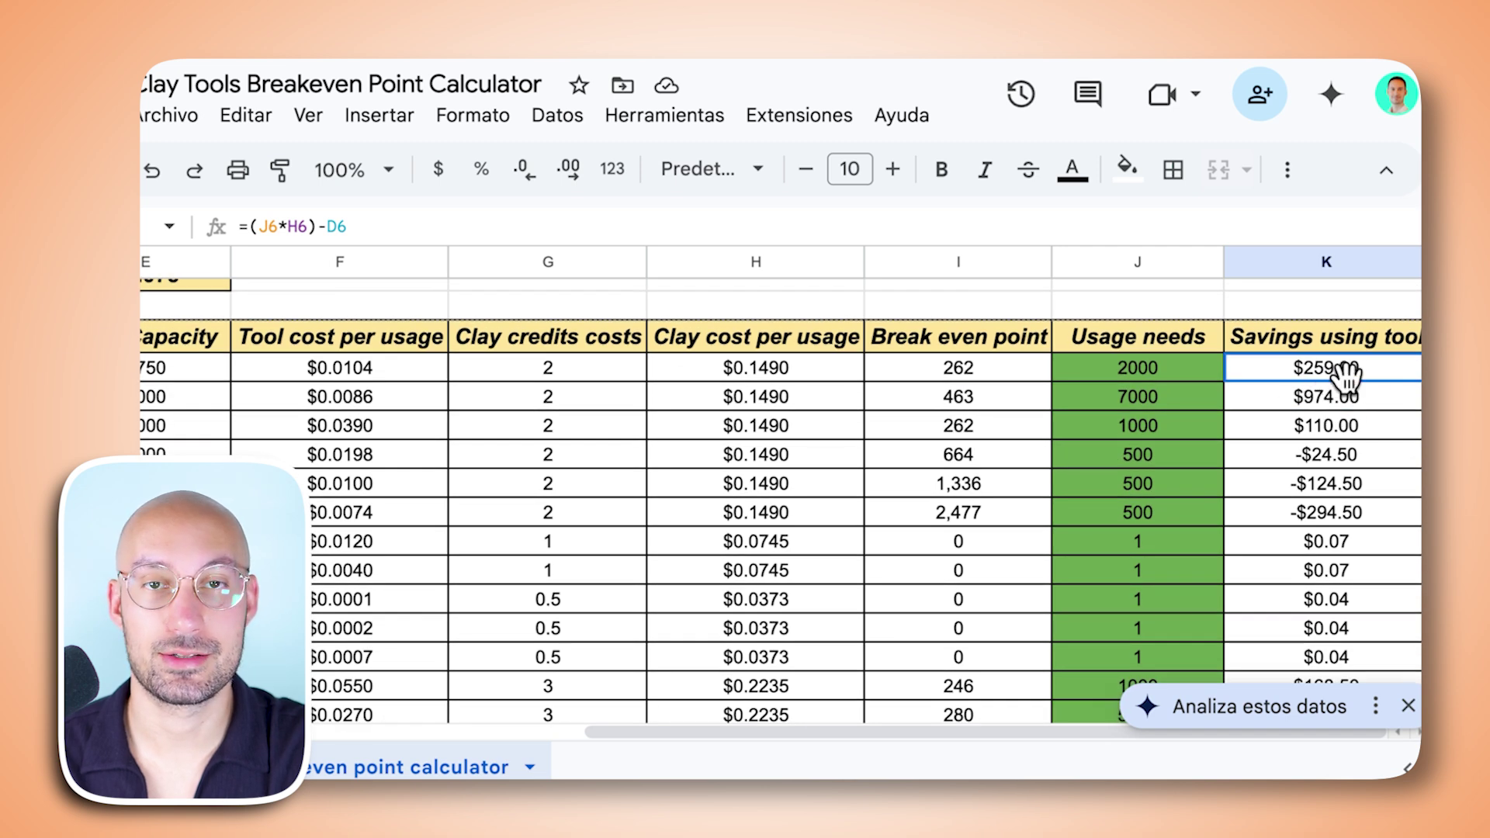
- Return to the Clay plan section, check the Starter plan's Clay credits formula, and go back to the tool list
{"action": "scroll", "coordinate": [1199, 370], "scroll_direction": "up", "scroll_amount": 2}
{"action": "scroll", "coordinate": [1200, 370], "scroll_direction": "left", "scroll_amount": 3}
{"action": "scroll", "coordinate": [1199, 370], "scroll_direction": "left", "scroll_amount": 4}
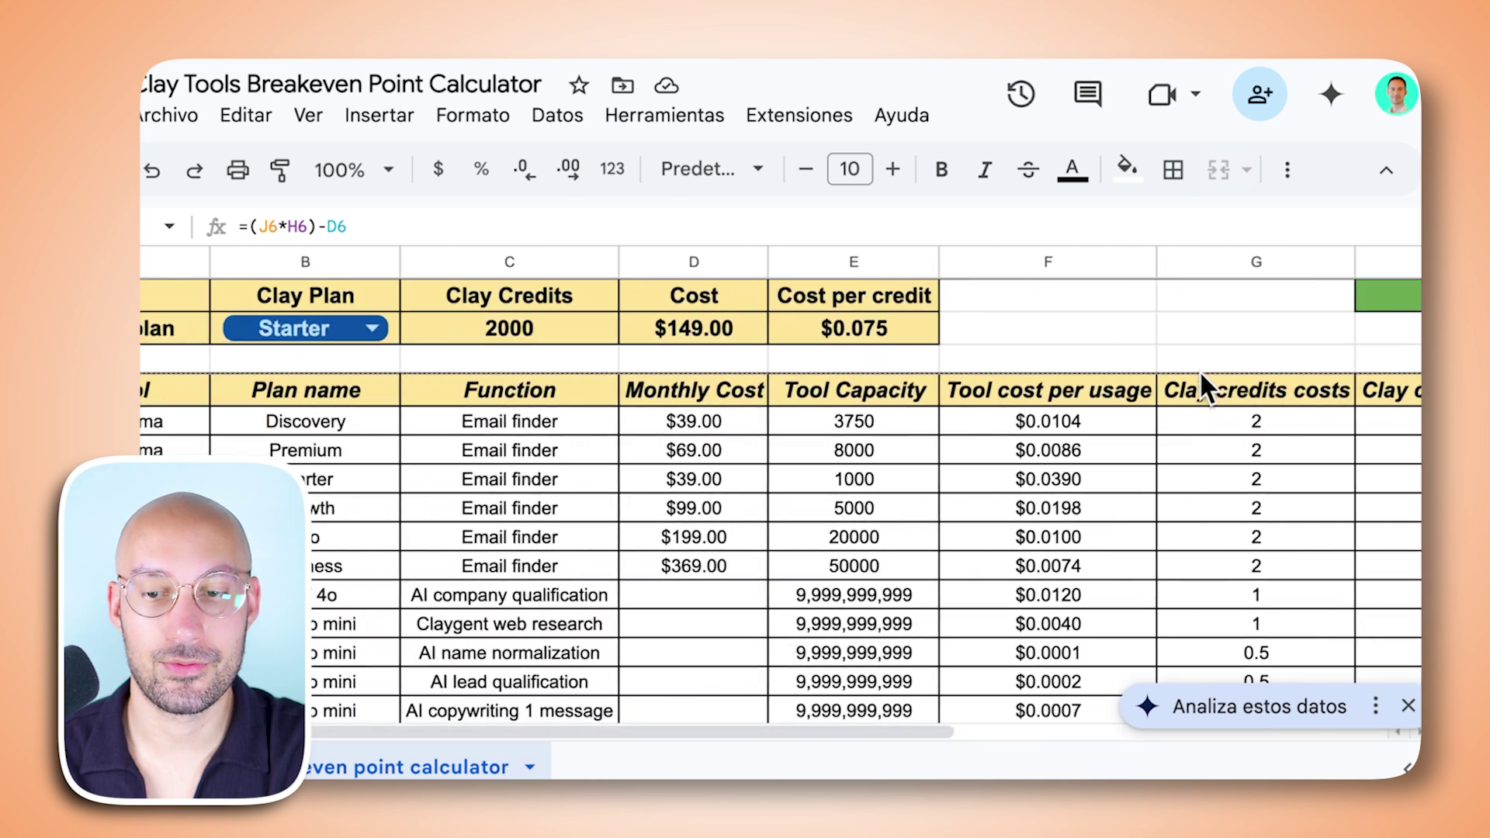
{"action": "left_click", "coordinate": [678, 340]}
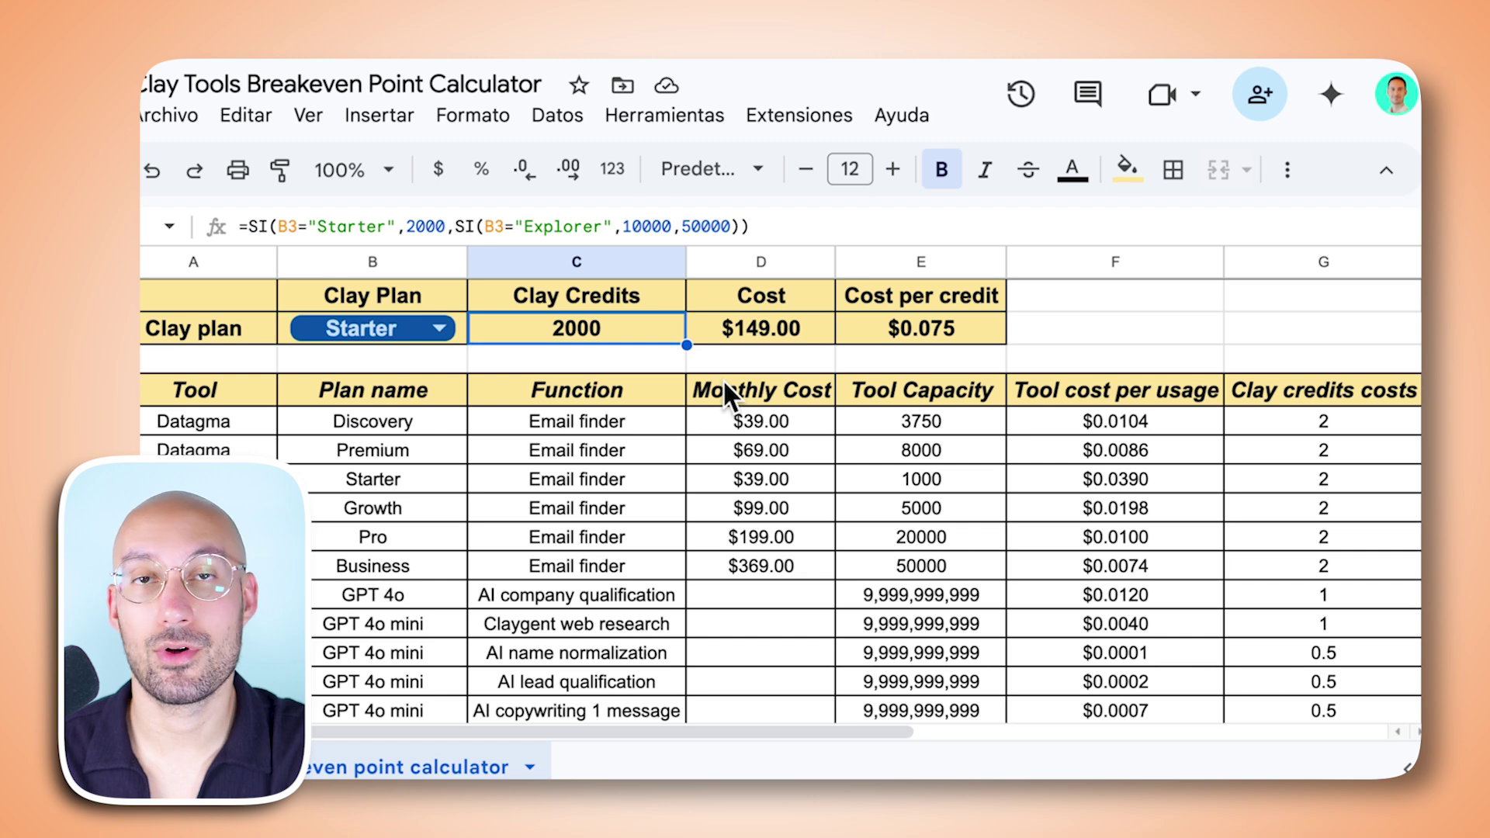
{"action": "left_click", "coordinate": [214, 425]}
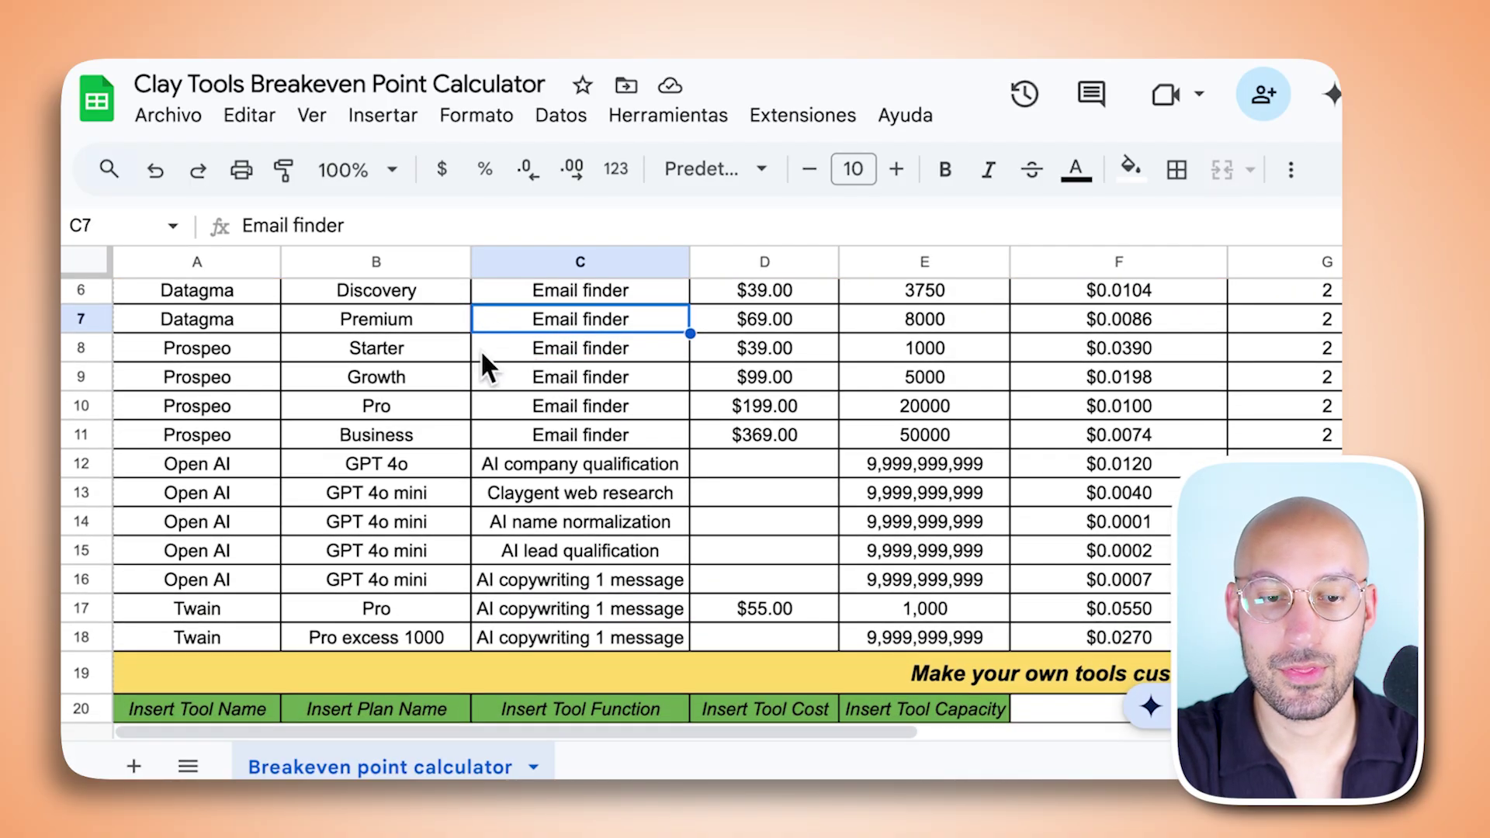
- Examine the Open AI rows in the calculator, covering the GPT 4o and GPT 4o mini plans and their functions
{"action": "left_click", "coordinate": [247, 468]}
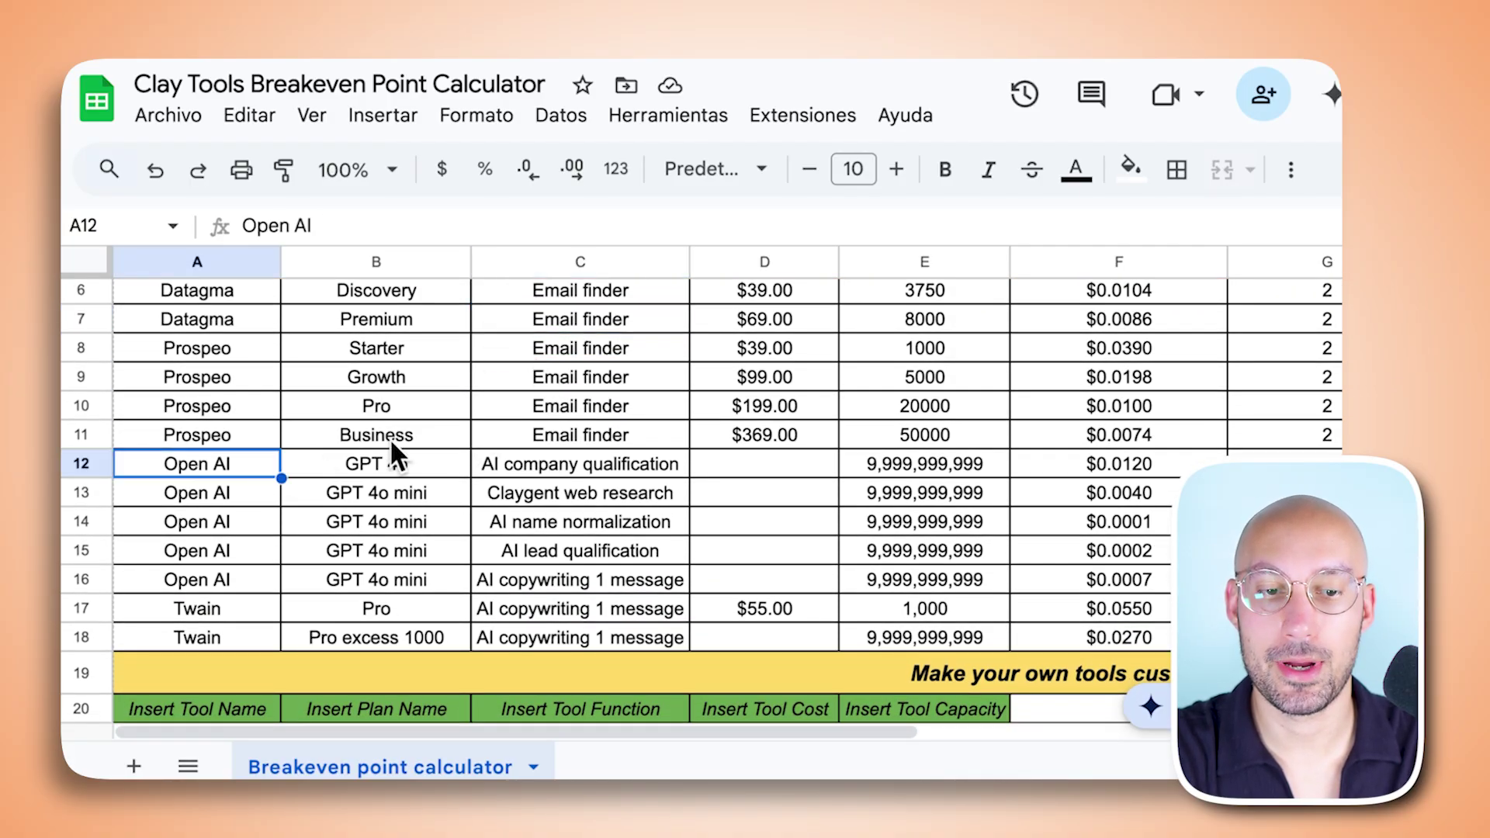
{"action": "scroll", "coordinate": [389, 438], "scroll_direction": "down", "scroll_amount": 1}
{"action": "left_click", "coordinate": [419, 431]}
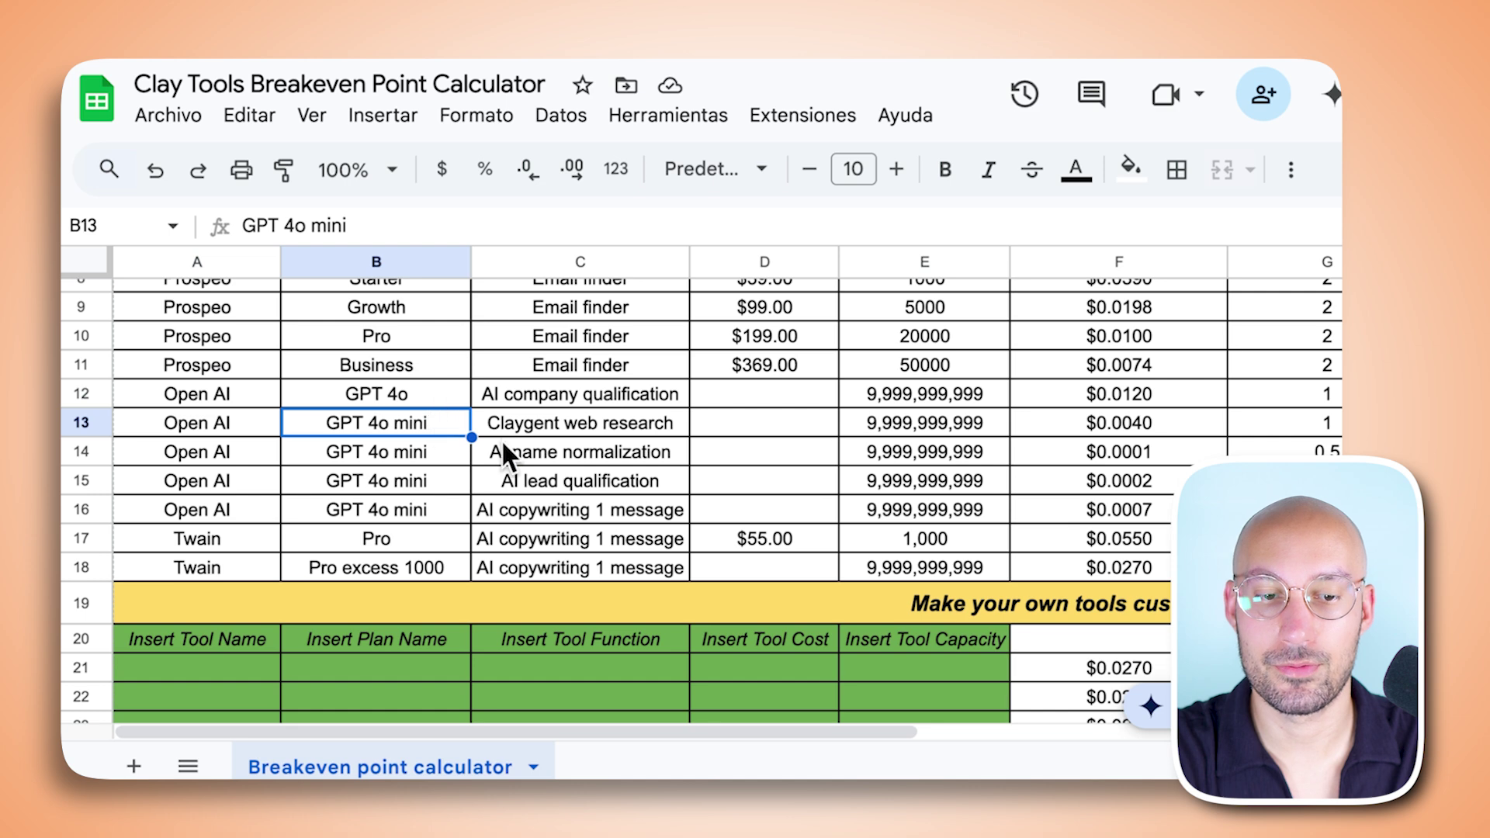
{"action": "scroll", "coordinate": [503, 441], "scroll_direction": "right", "scroll_amount": 1}
{"action": "scroll", "coordinate": [503, 441], "scroll_direction": "down", "scroll_amount": 1}
{"action": "scroll", "coordinate": [503, 440], "scroll_direction": "up", "scroll_amount": 1}
{"action": "left_click", "coordinate": [657, 415]}
{"action": "scroll", "coordinate": [658, 414], "scroll_direction": "left", "scroll_amount": 1}
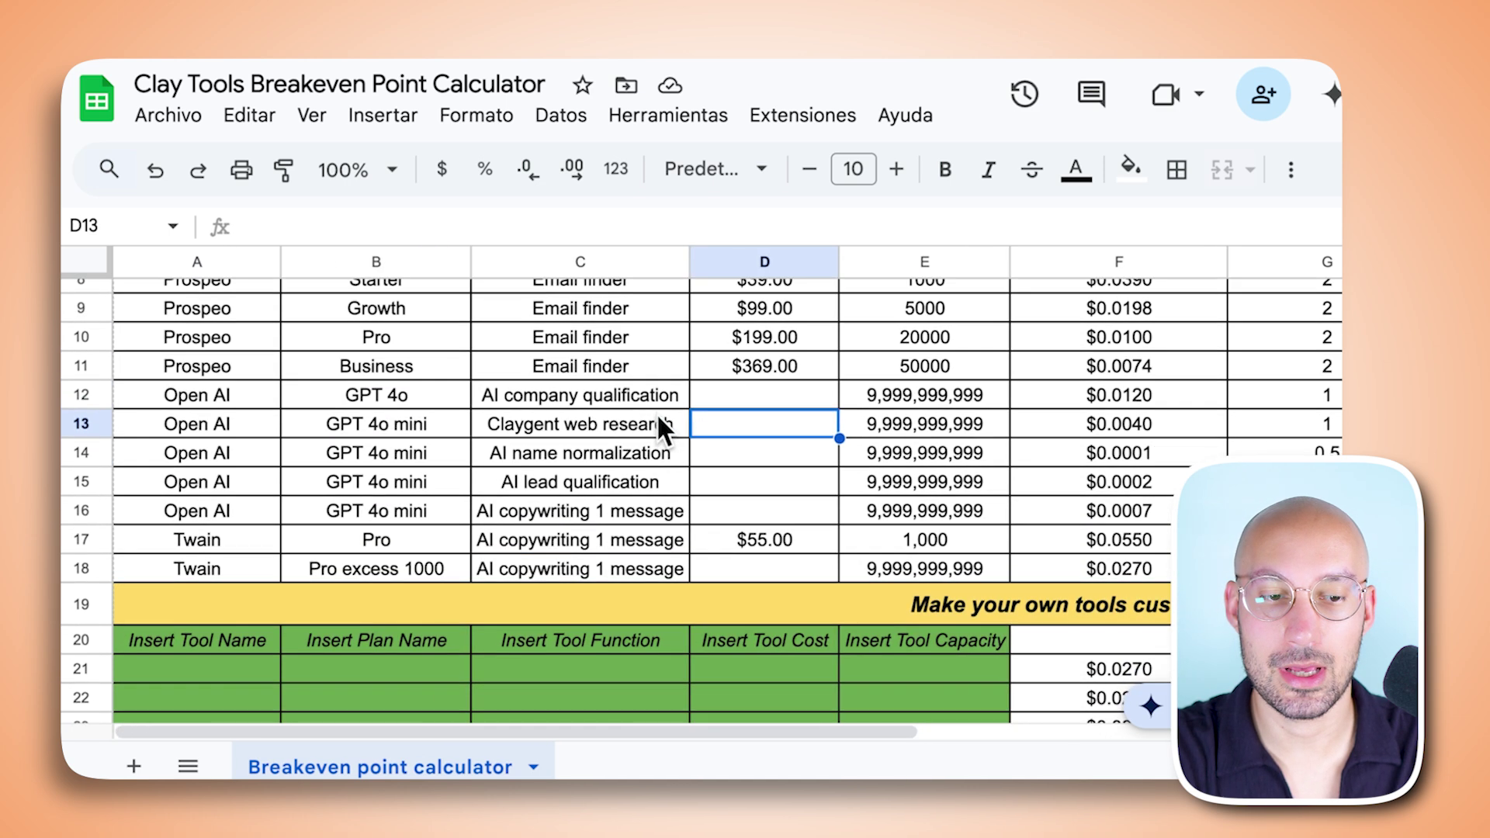
{"action": "scroll", "coordinate": [657, 413], "scroll_direction": "up", "scroll_amount": 1}
{"action": "scroll", "coordinate": [657, 413], "scroll_direction": "up", "scroll_amount": 1}
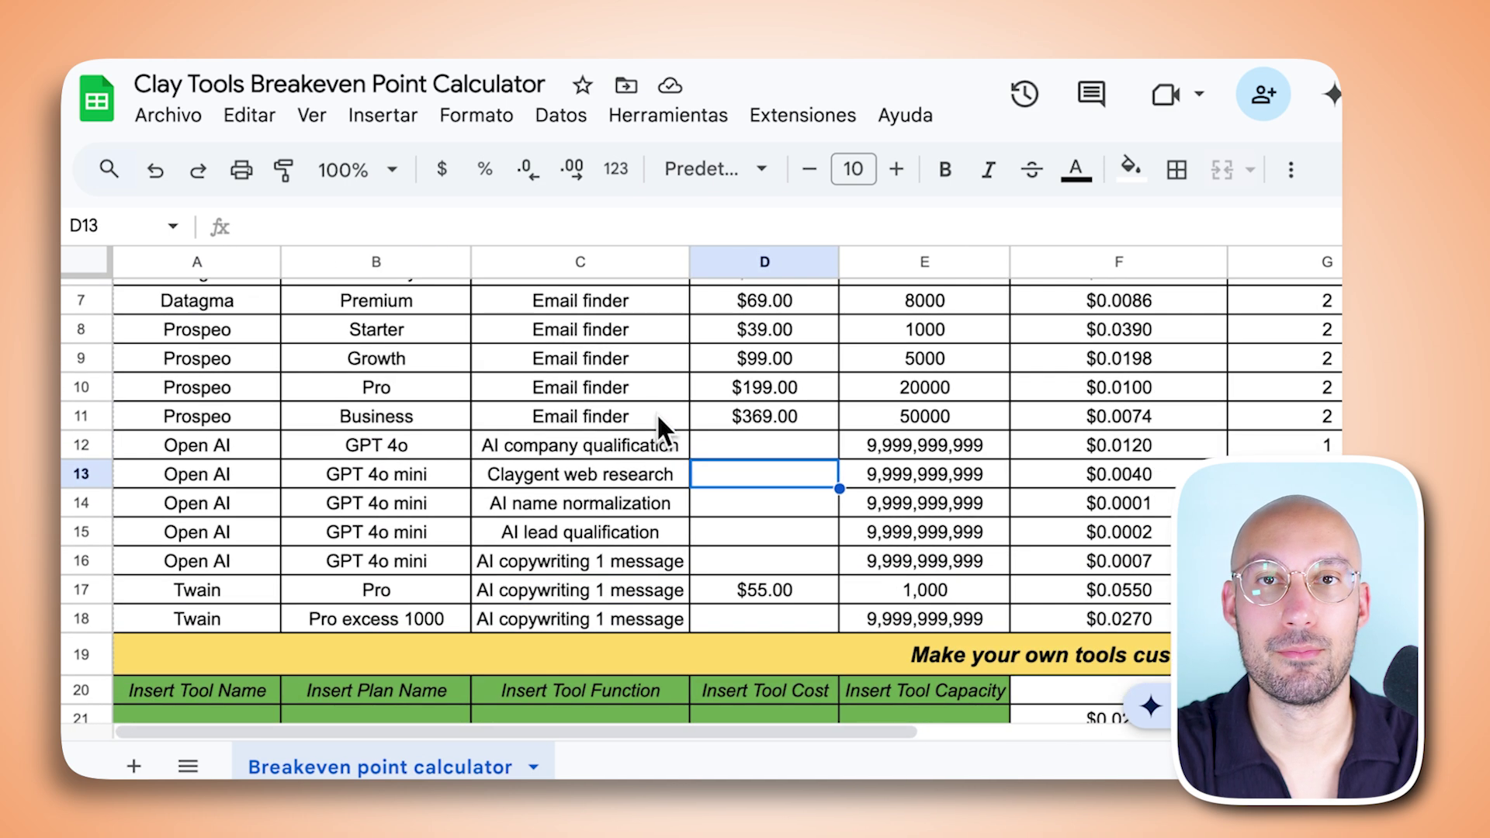
- Check the tool cost per usage of GPT 4o mini for Claygent web research
{"action": "left_click", "coordinate": [753, 439]}
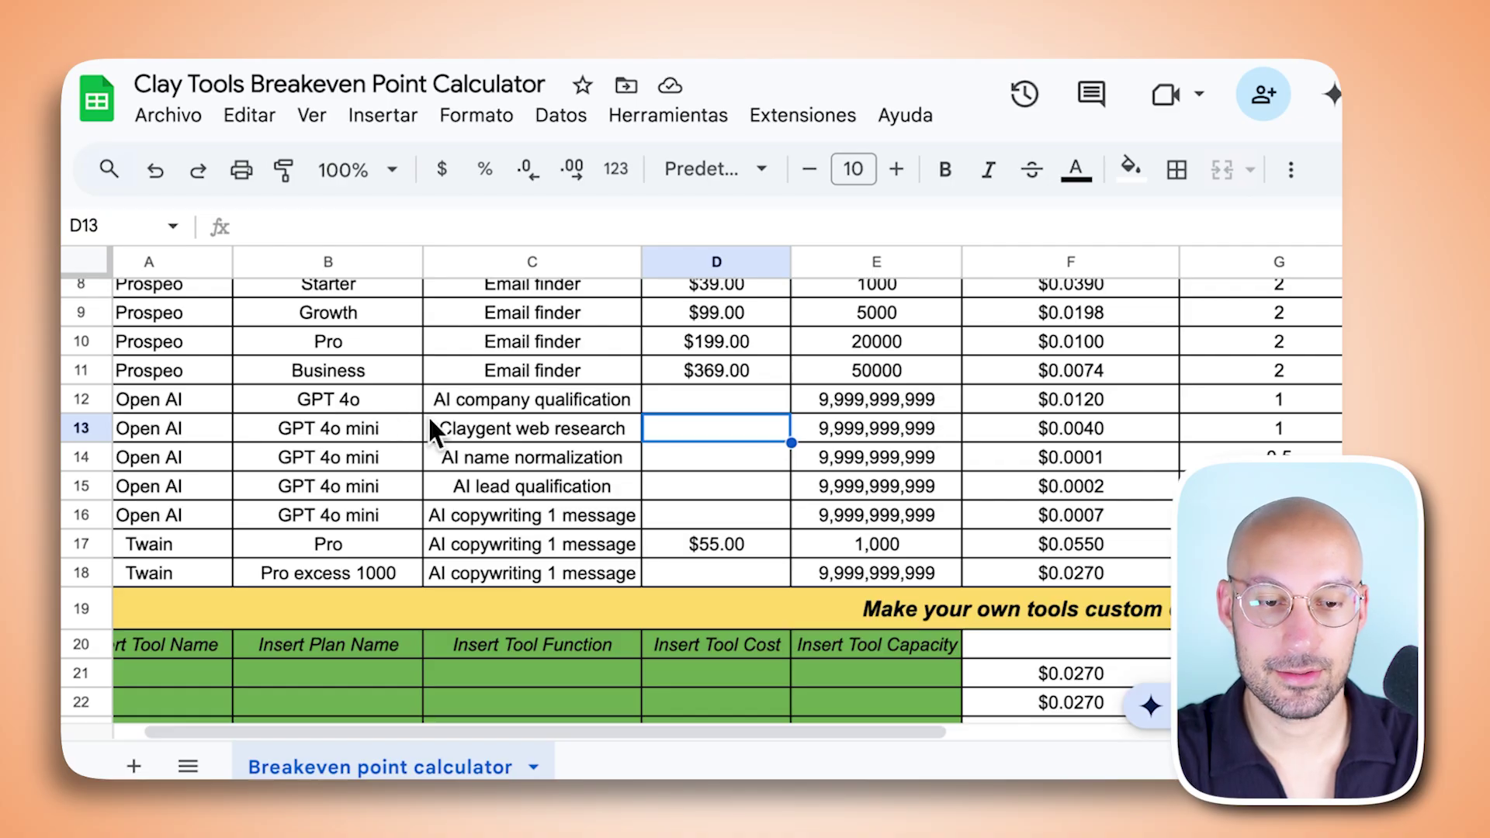
{"action": "left_click", "coordinate": [542, 437]}
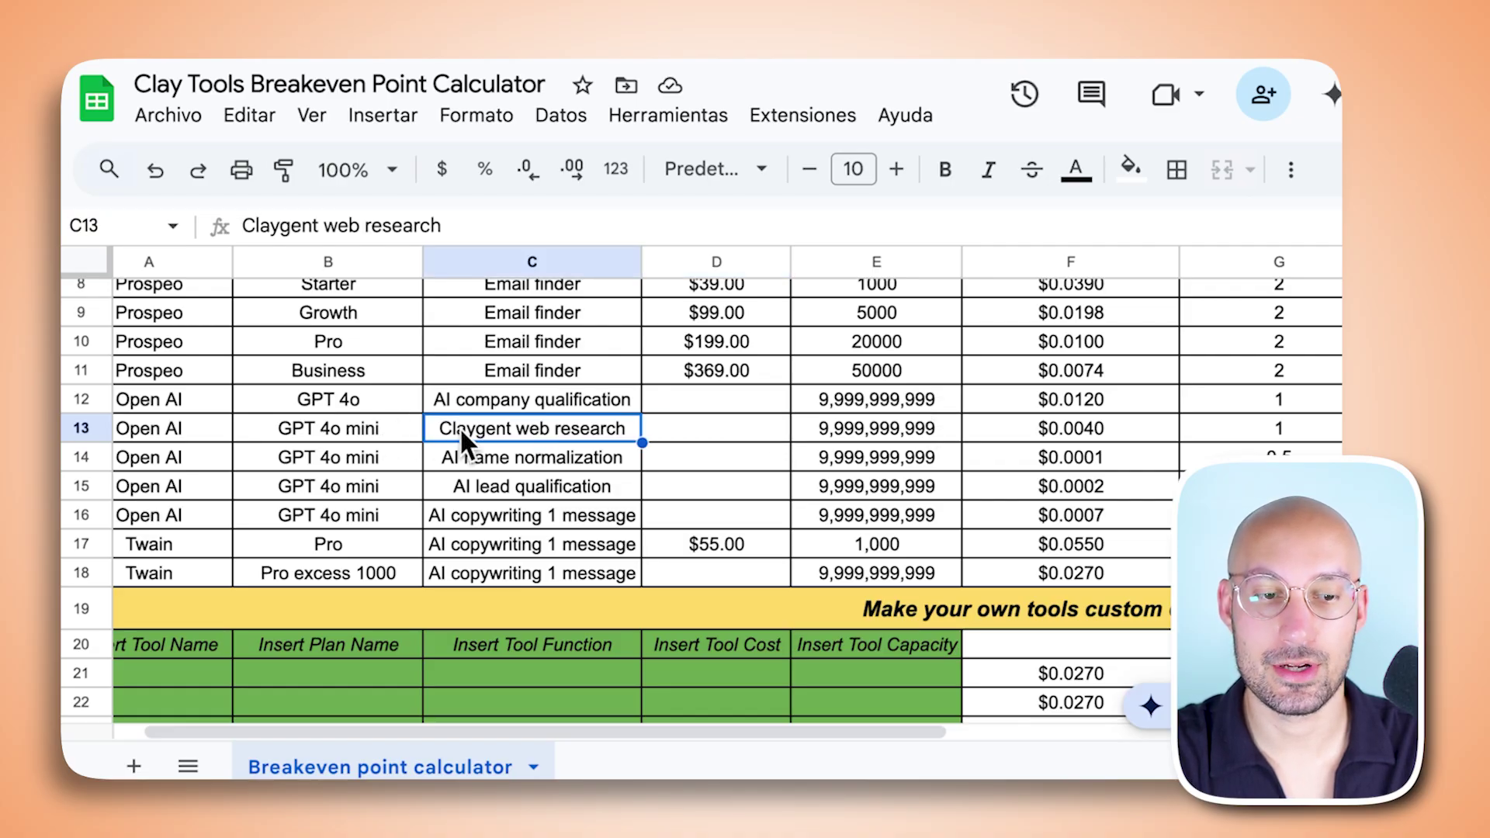
{"action": "left_click", "coordinate": [363, 427]}
{"action": "scroll", "coordinate": [1024, 440], "scroll_direction": "right", "scroll_amount": 2}
{"action": "left_click", "coordinate": [1024, 440]}
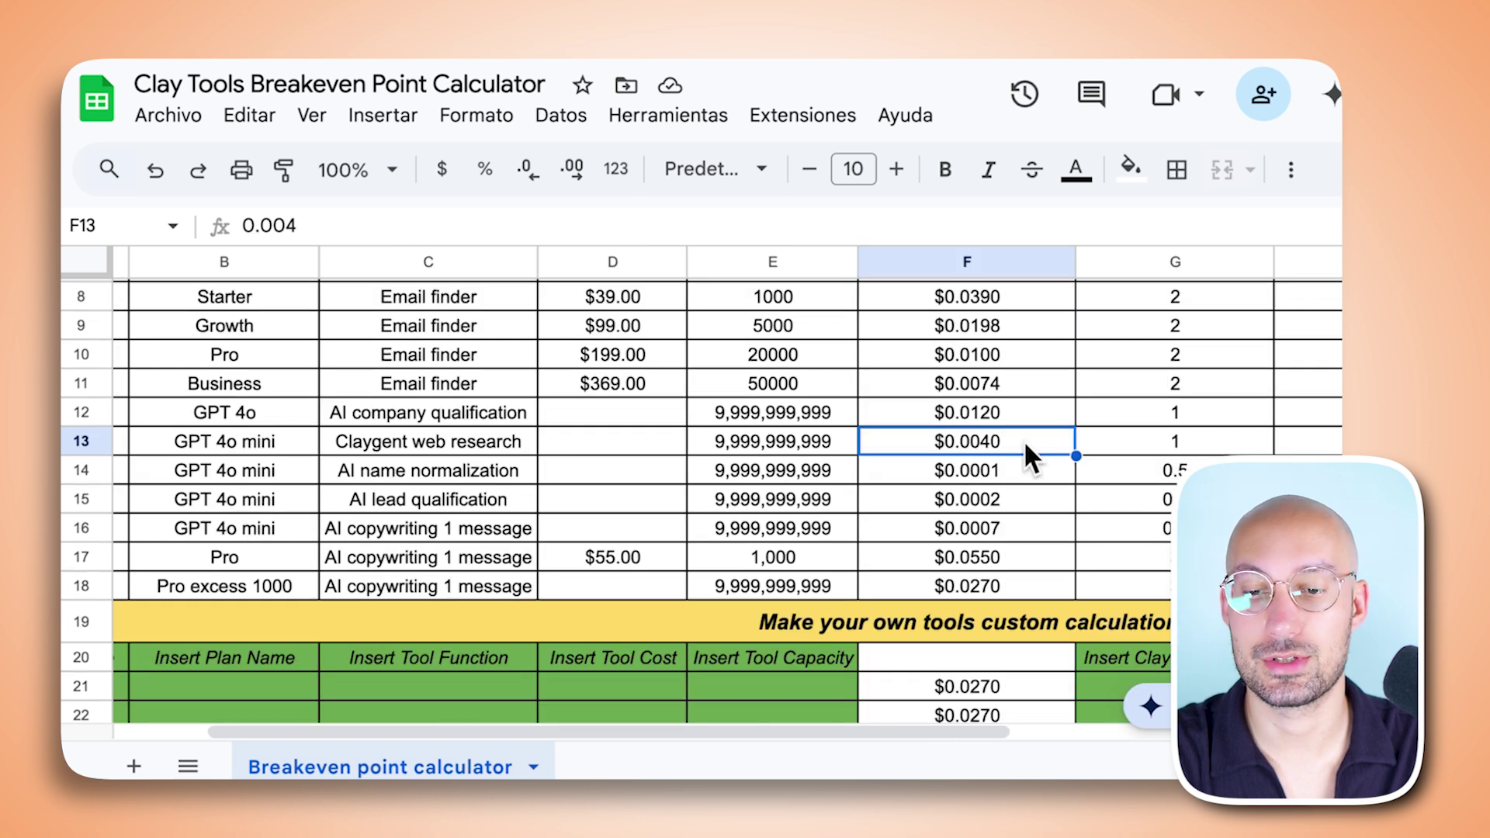
- Check the Clay credits cost and the Clay cost per usage formula for the Claygent web research row
{"action": "scroll", "coordinate": [1023, 440], "scroll_direction": "right", "scroll_amount": 2}
{"action": "left_click", "coordinate": [1023, 441]}
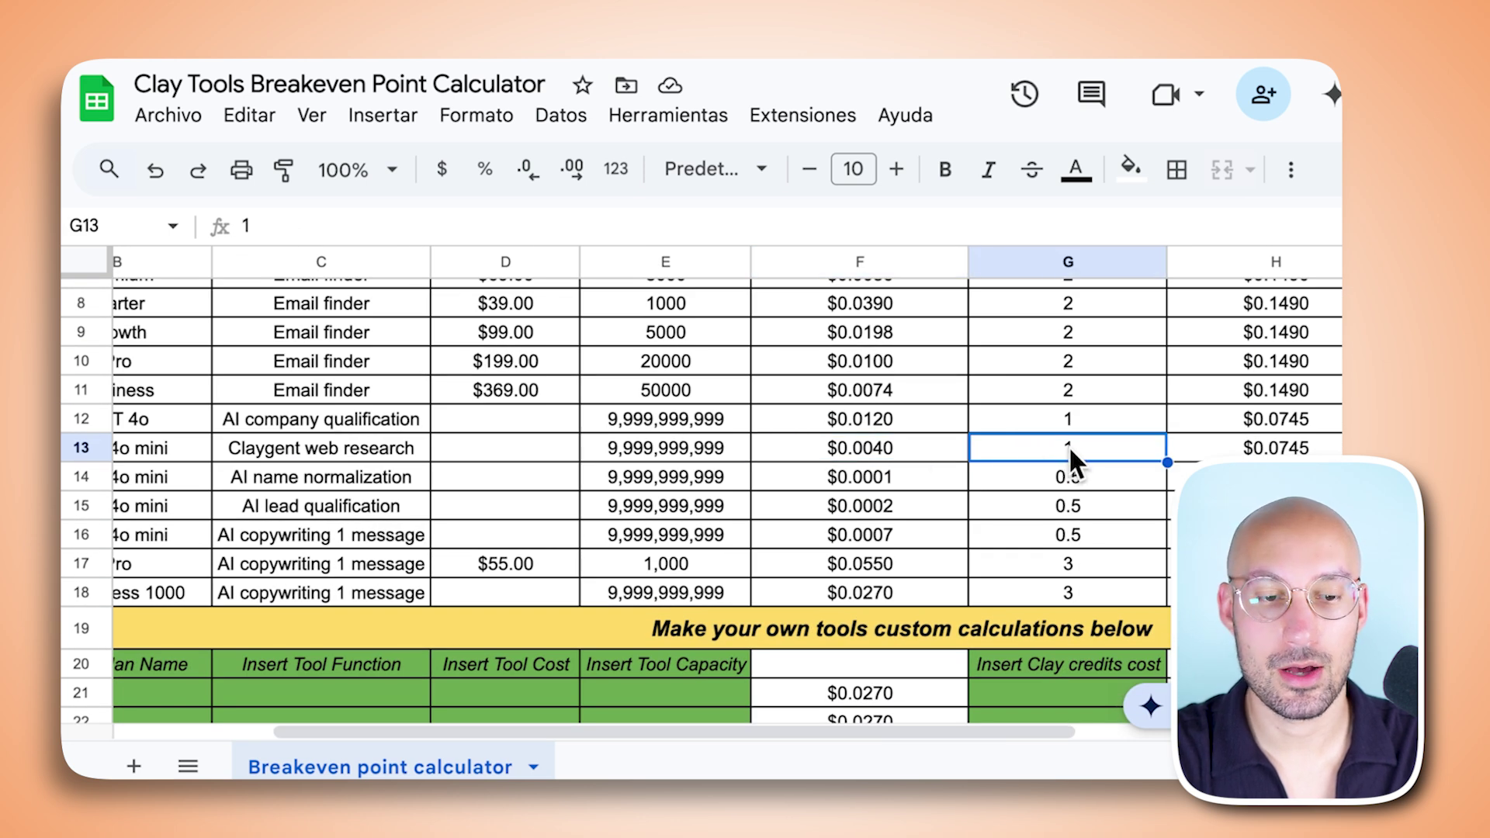
{"action": "scroll", "coordinate": [1068, 446], "scroll_direction": "right", "scroll_amount": 2}
{"action": "scroll", "coordinate": [945, 440], "scroll_direction": "right", "scroll_amount": 1}
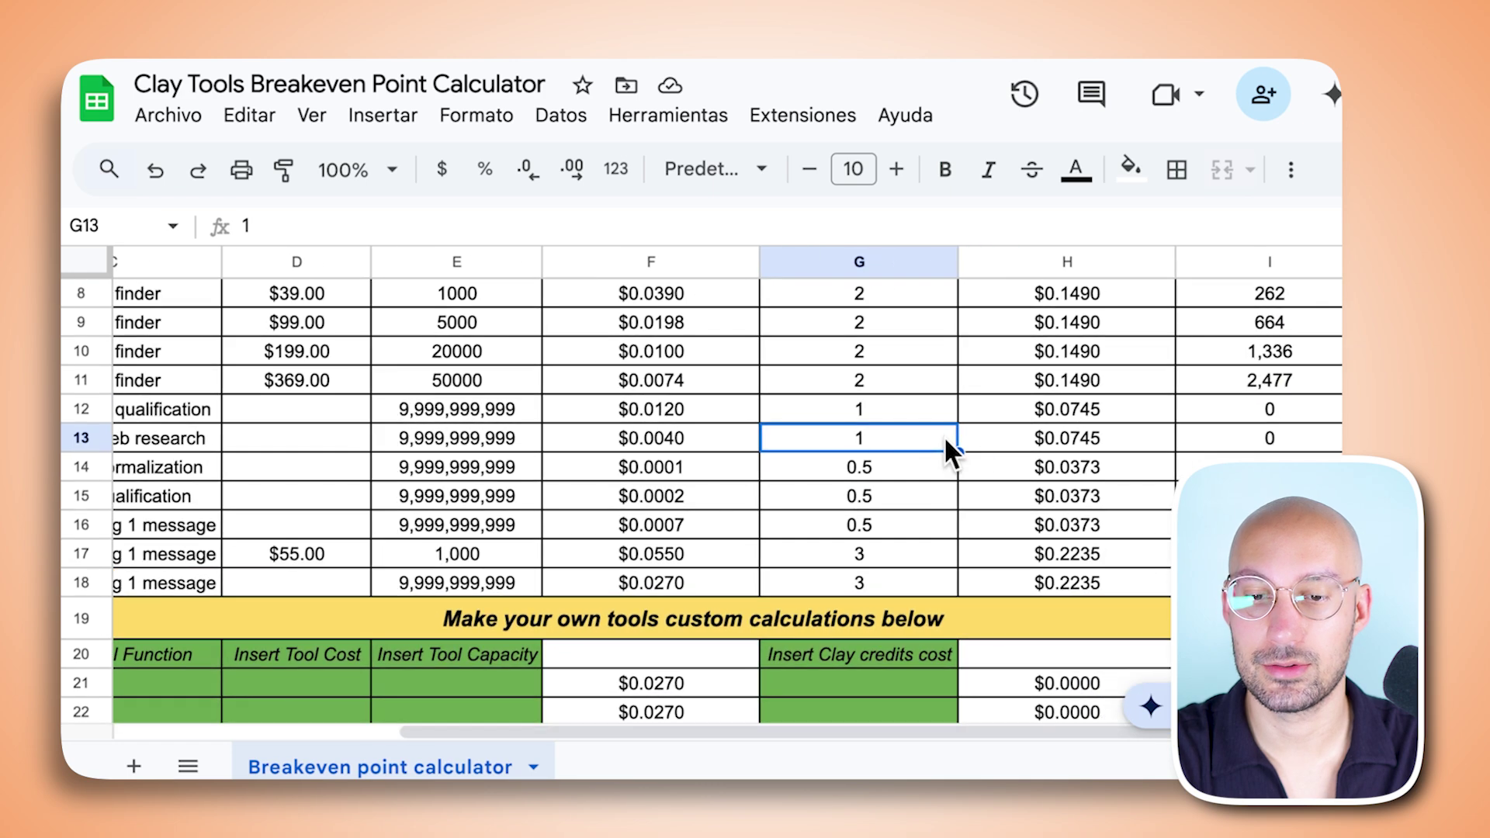
{"action": "left_click", "coordinate": [1032, 438]}
- Compare the Claygent web research row's Clay cost with the plan's cost per credit and the tool cost per usage
{"action": "scroll", "coordinate": [1032, 438], "scroll_direction": "up", "scroll_amount": 3}
{"action": "scroll", "coordinate": [1033, 438], "scroll_direction": "left", "scroll_amount": 3}
{"action": "scroll", "coordinate": [1035, 443], "scroll_direction": "down", "scroll_amount": 4}
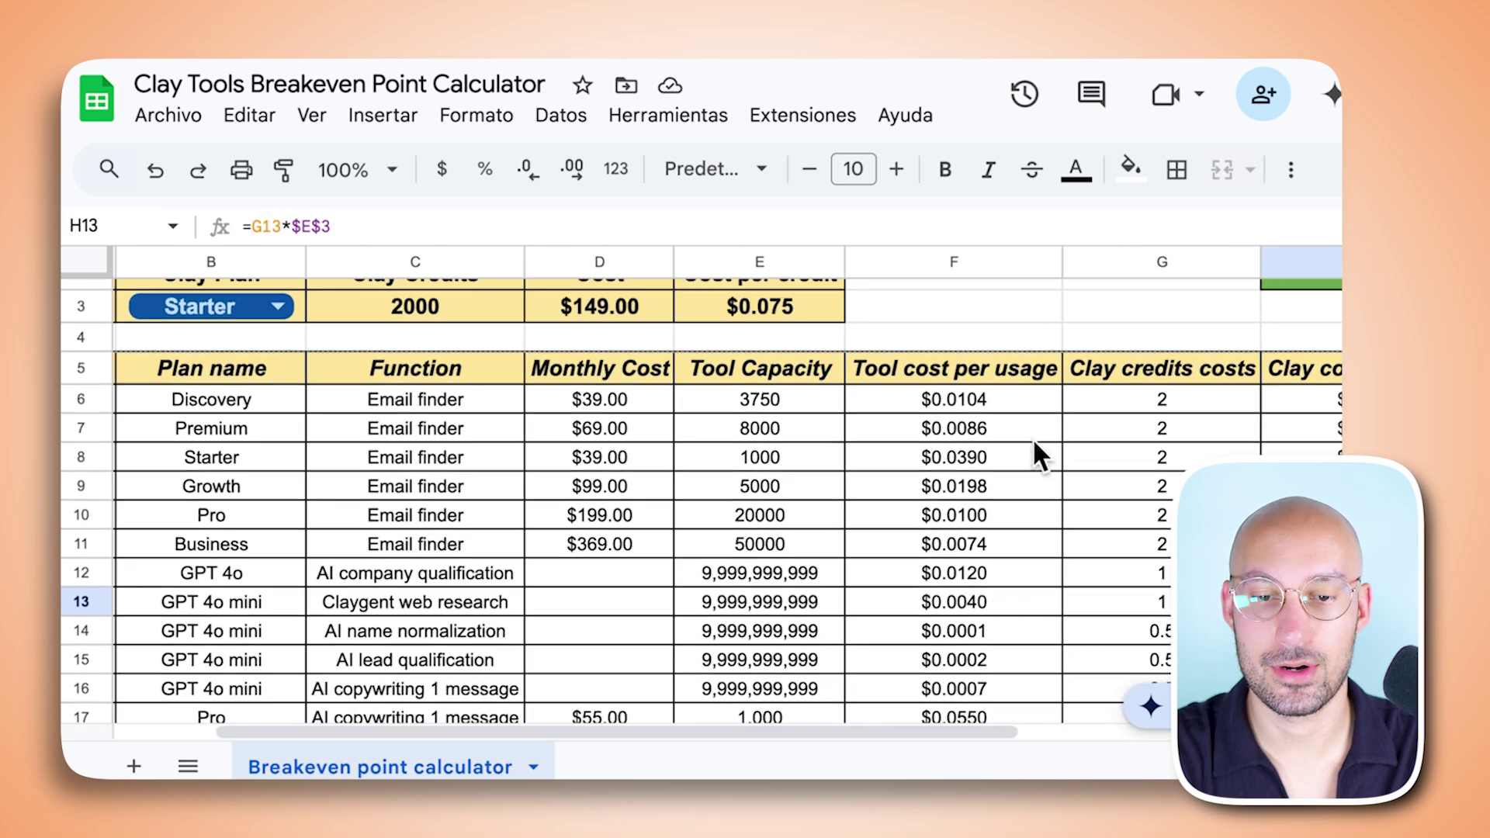
{"action": "scroll", "coordinate": [1034, 443], "scroll_direction": "right", "scroll_amount": 3}
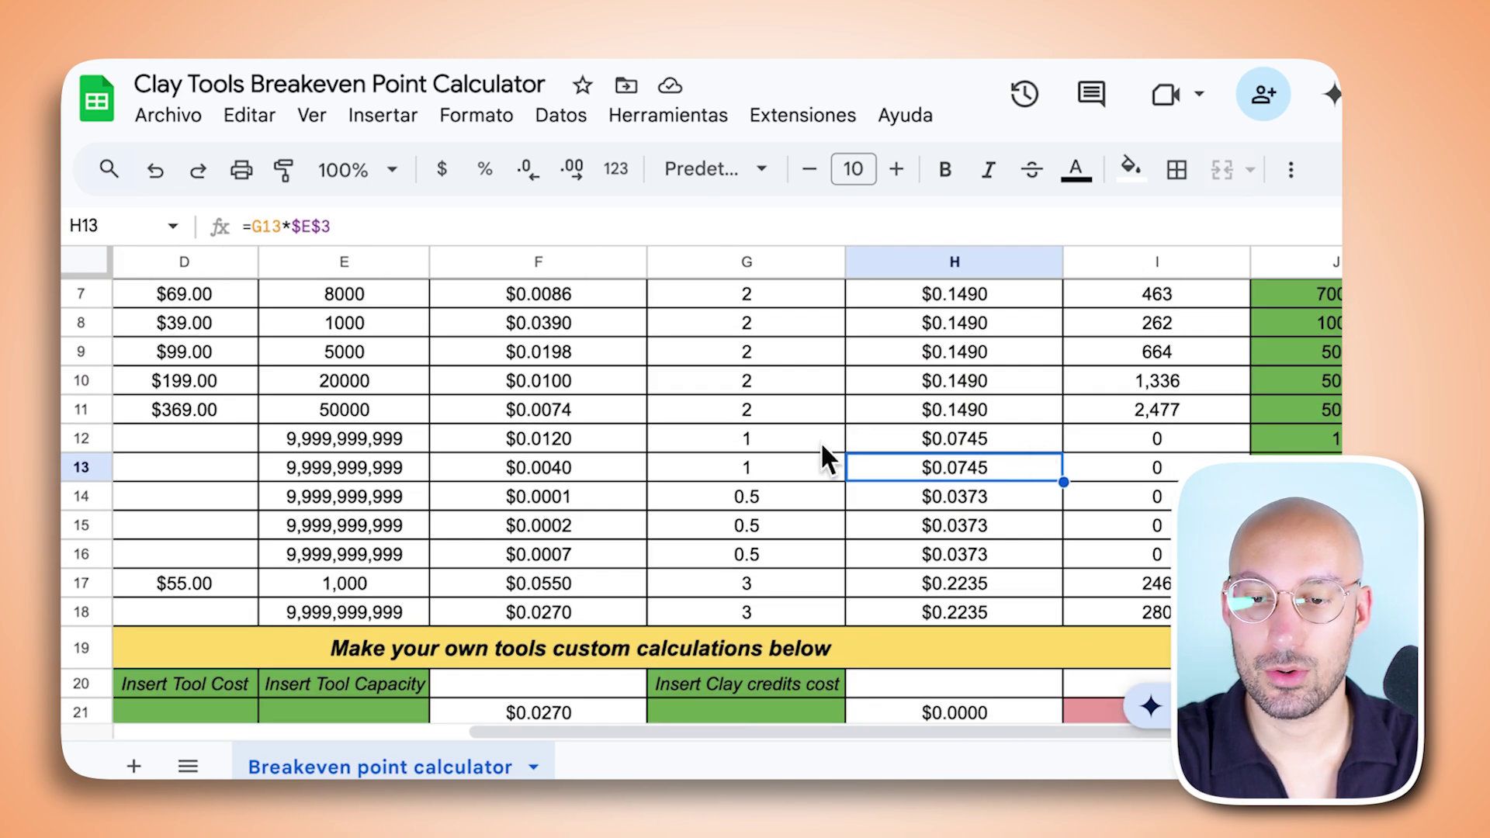
{"action": "scroll", "coordinate": [847, 445], "scroll_direction": "down", "scroll_amount": 1}
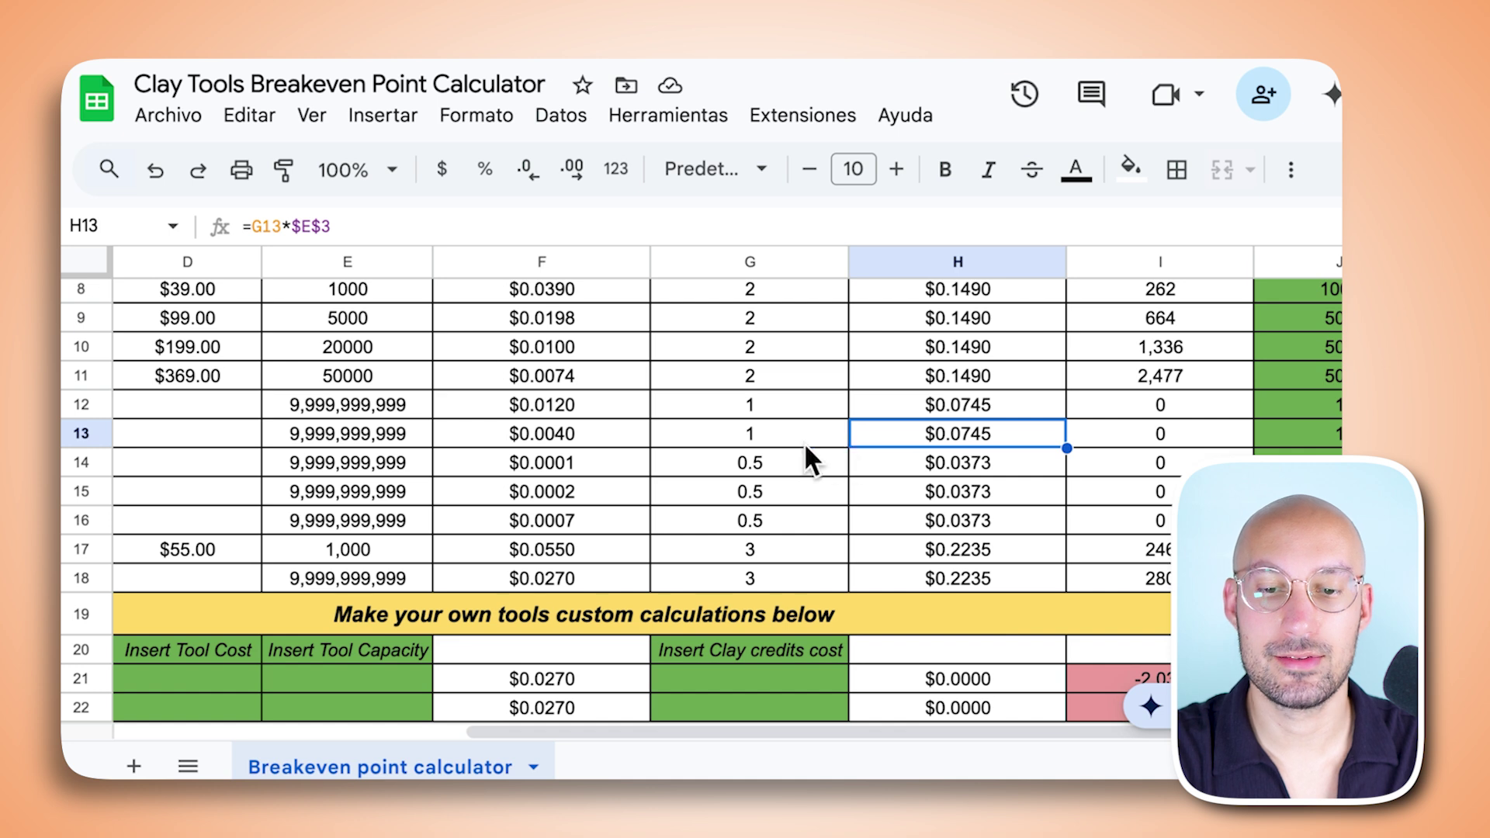
{"action": "left_click", "coordinate": [585, 433]}
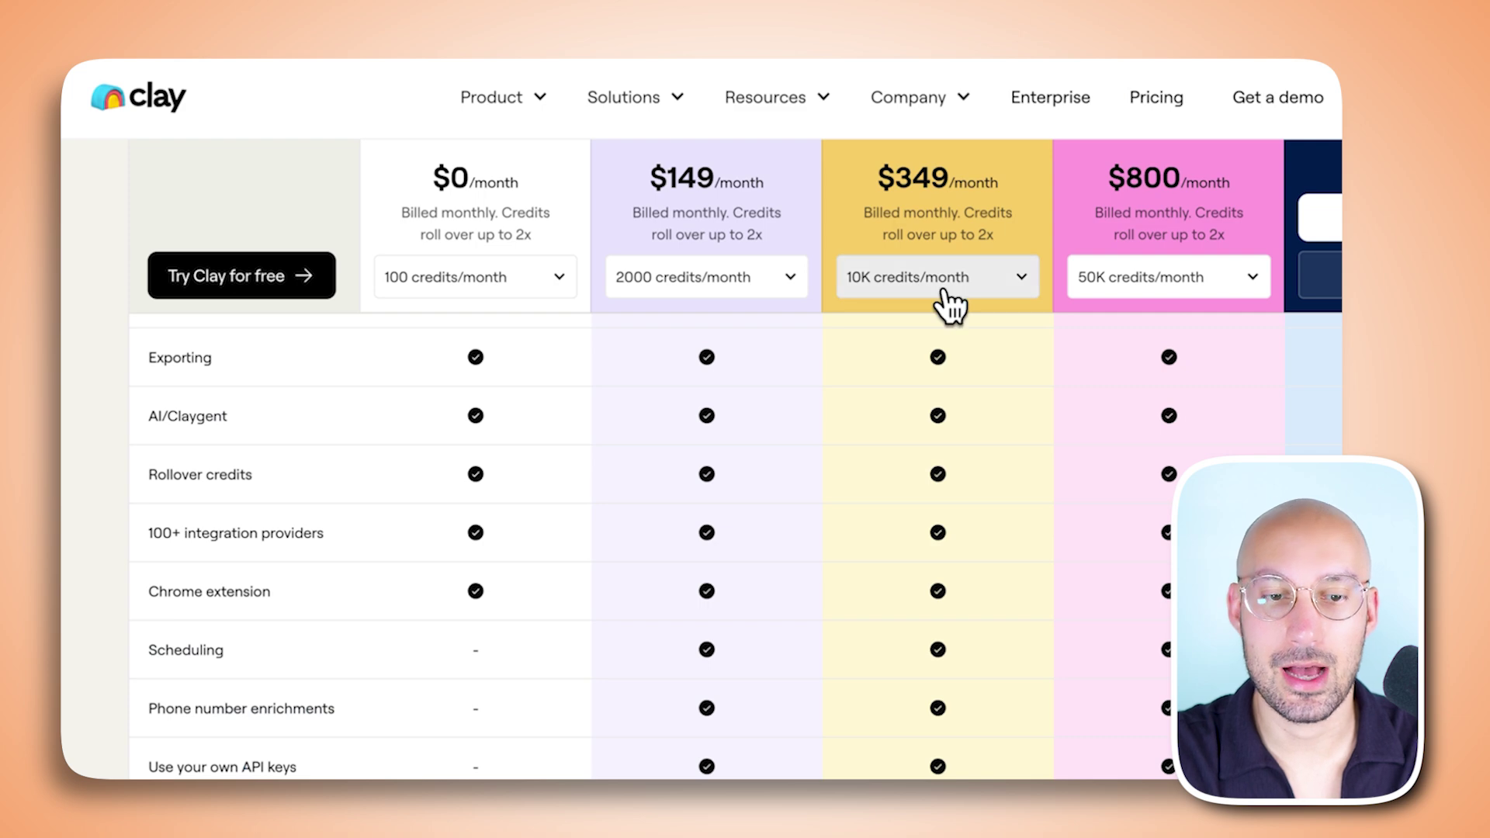
- Find the HTTP API and Webhooks features in Clay's pricing comparison and highlight their names
{"action": "scroll", "coordinate": [847, 388], "scroll_direction": "down", "scroll_amount": 3}
{"action": "scroll", "coordinate": [844, 384], "scroll_direction": "down", "scroll_amount": 5}
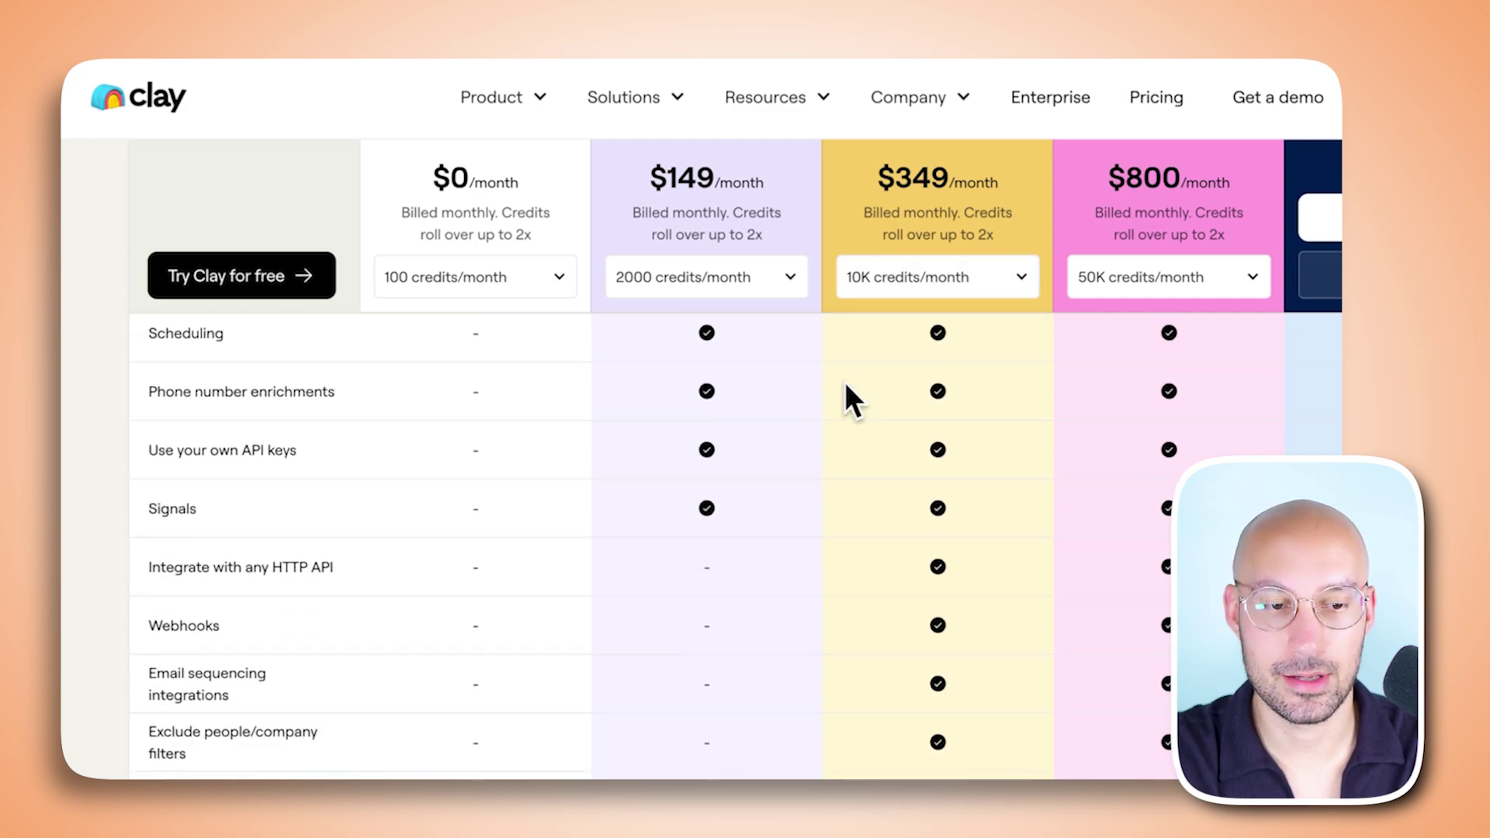
{"action": "left_click_drag", "start_coordinate": [271, 361], "coordinate": [334, 361]}
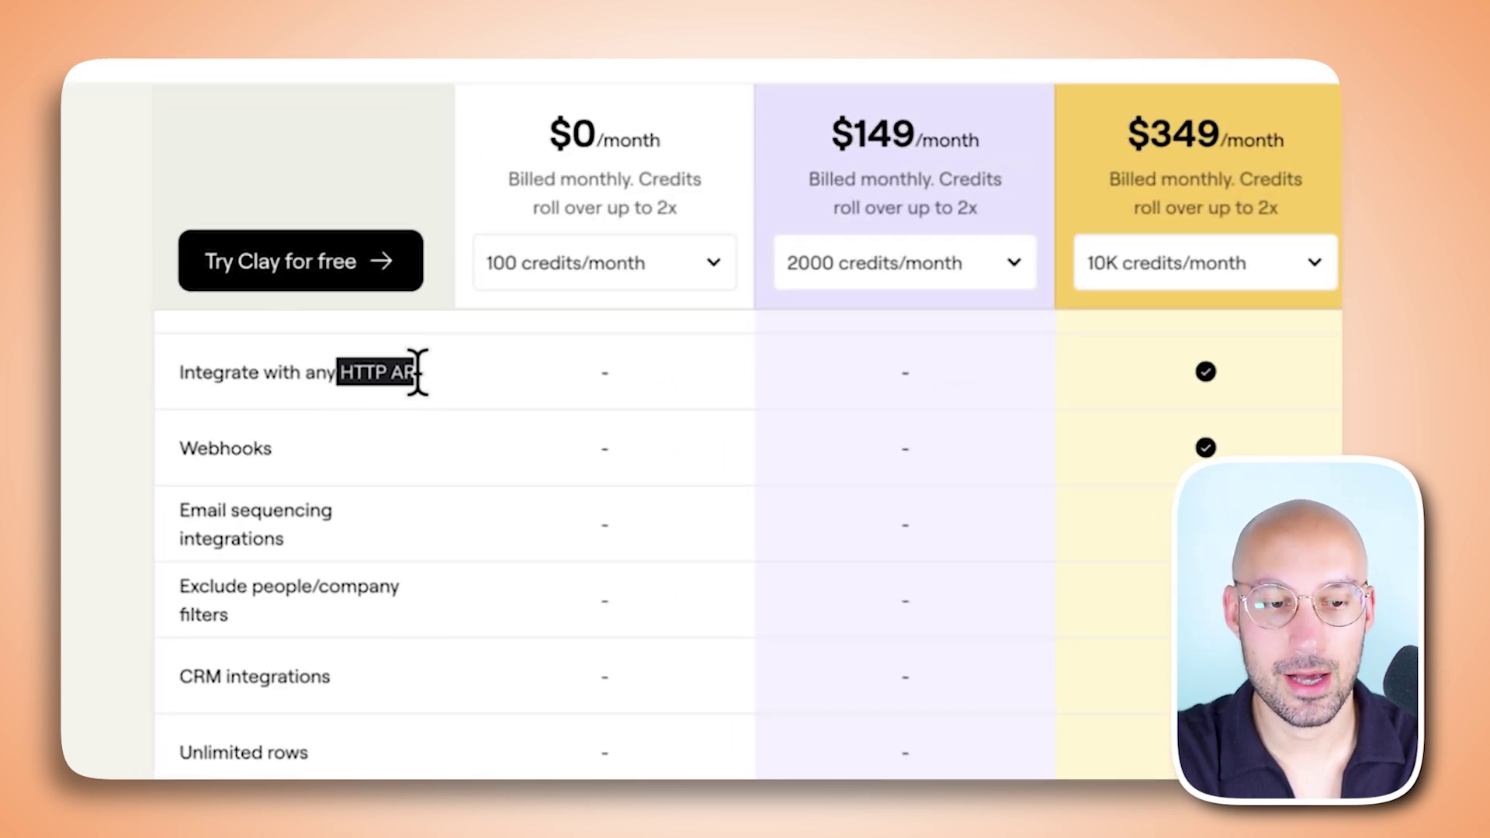
{"action": "left_click_drag", "start_coordinate": [236, 424], "coordinate": [150, 421]}
- Highlight the CRM integrations, email sequencing integrations and HTTP API features in the plan comparison
{"action": "scroll", "coordinate": [248, 497], "scroll_direction": "down", "scroll_amount": 2}
{"action": "left_click_drag", "start_coordinate": [342, 556], "coordinate": [179, 559]}
{"action": "scroll", "coordinate": [310, 497], "scroll_direction": "up", "scroll_amount": 1}
{"action": "left_click_drag", "start_coordinate": [173, 454], "coordinate": [293, 506]}
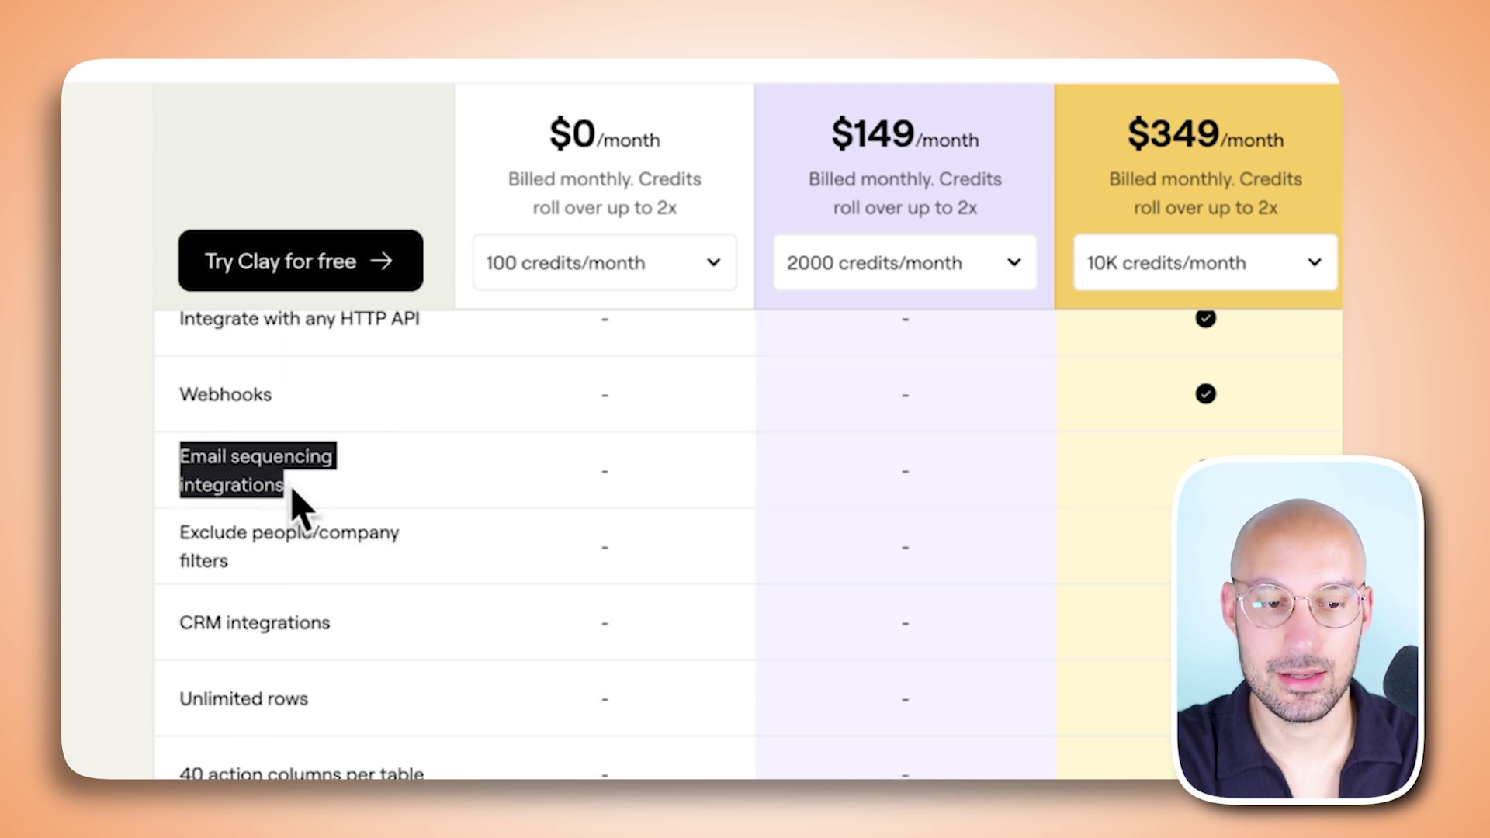
{"action": "left_click", "coordinate": [360, 499]}
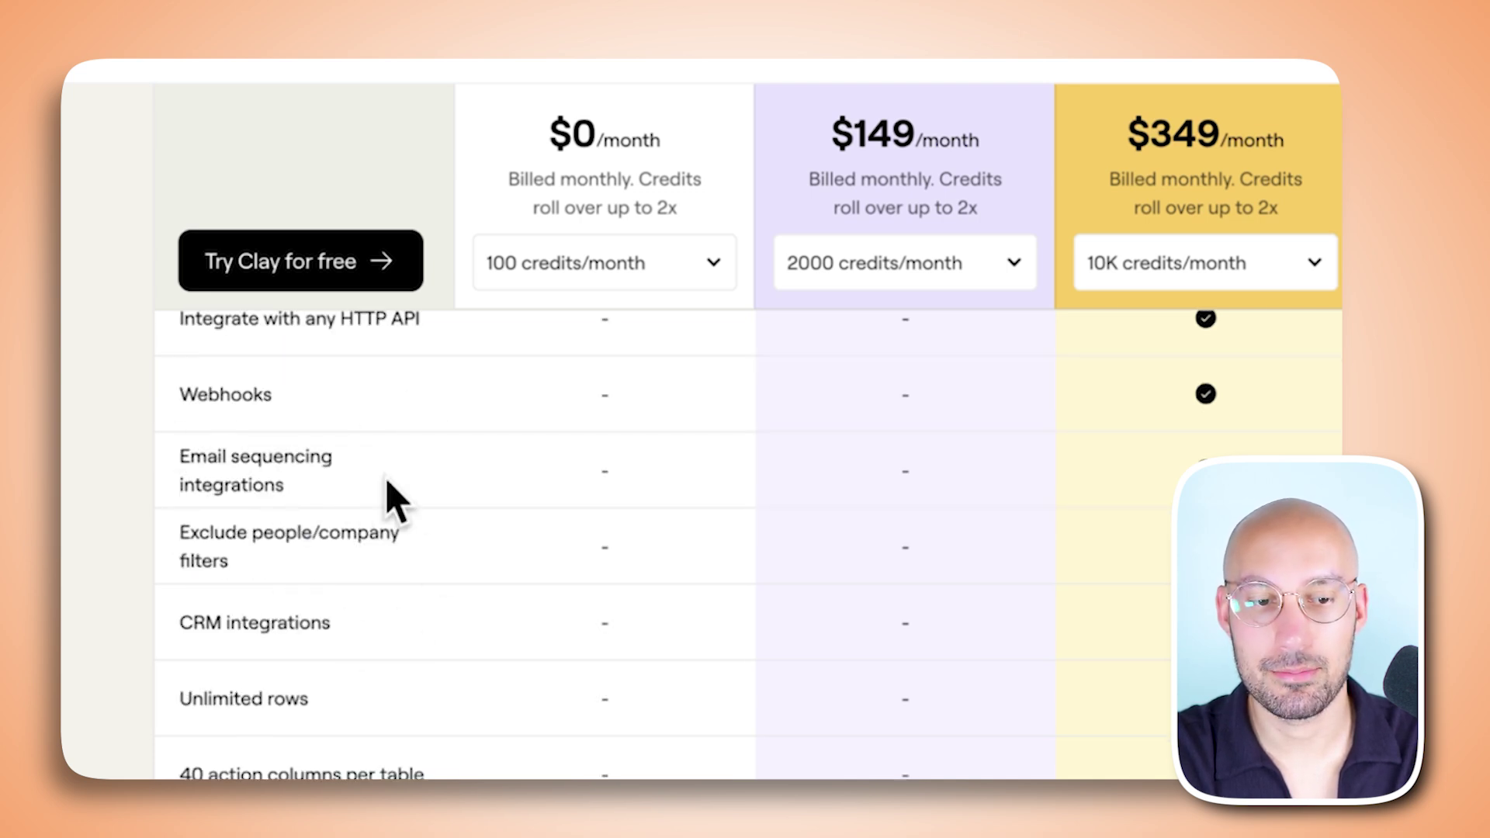
{"action": "scroll", "coordinate": [393, 499], "scroll_direction": "up", "scroll_amount": 1}
{"action": "left_click_drag", "start_coordinate": [340, 397], "coordinate": [434, 403]}
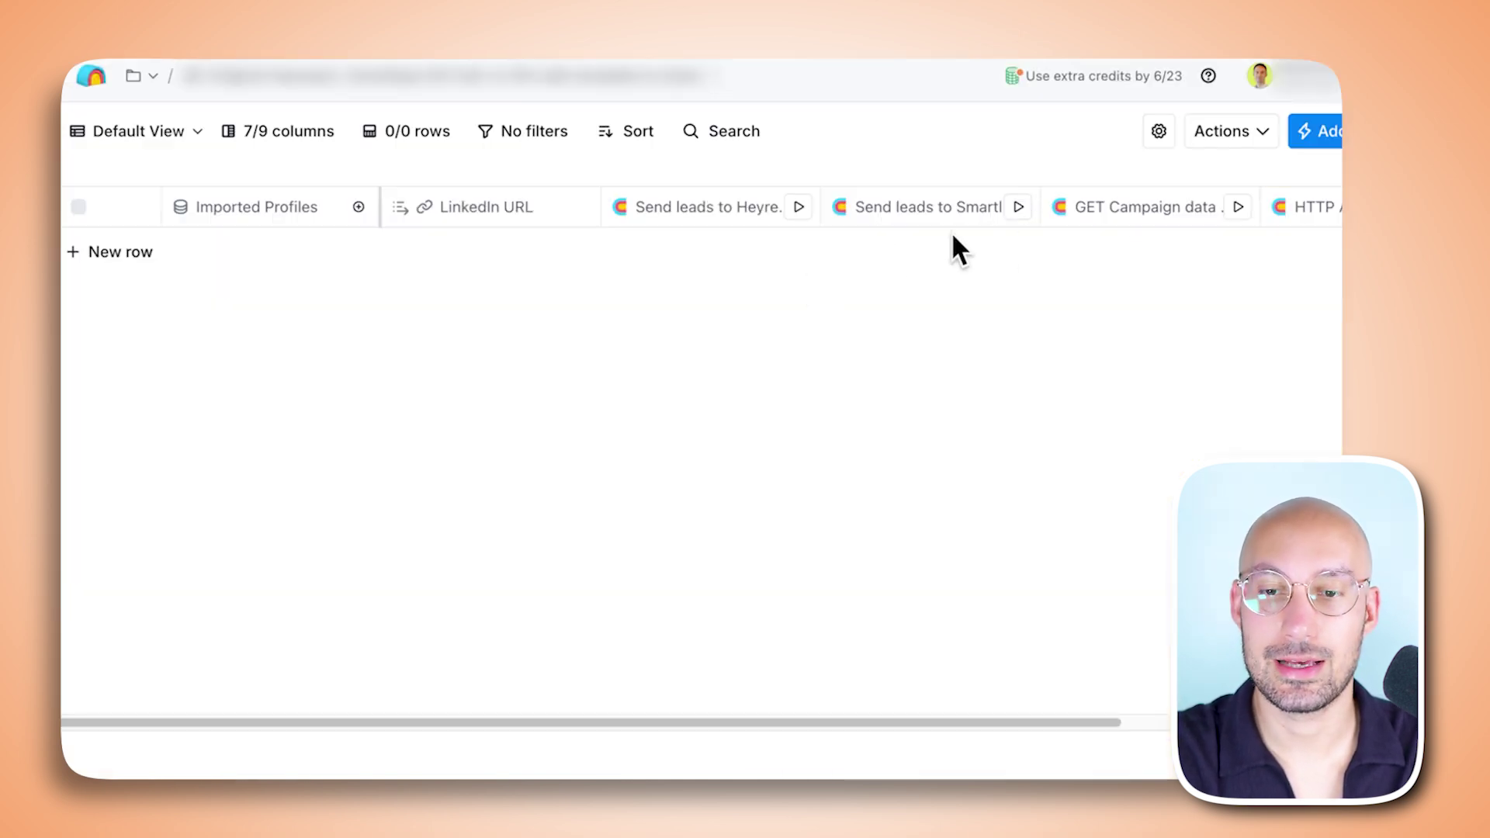
- Review the Clay table's HTTP API columns, from sending leads to Heyreach and Smartlead through getting campaign data
{"action": "scroll", "coordinate": [971, 224], "scroll_direction": "right", "scroll_amount": 3}
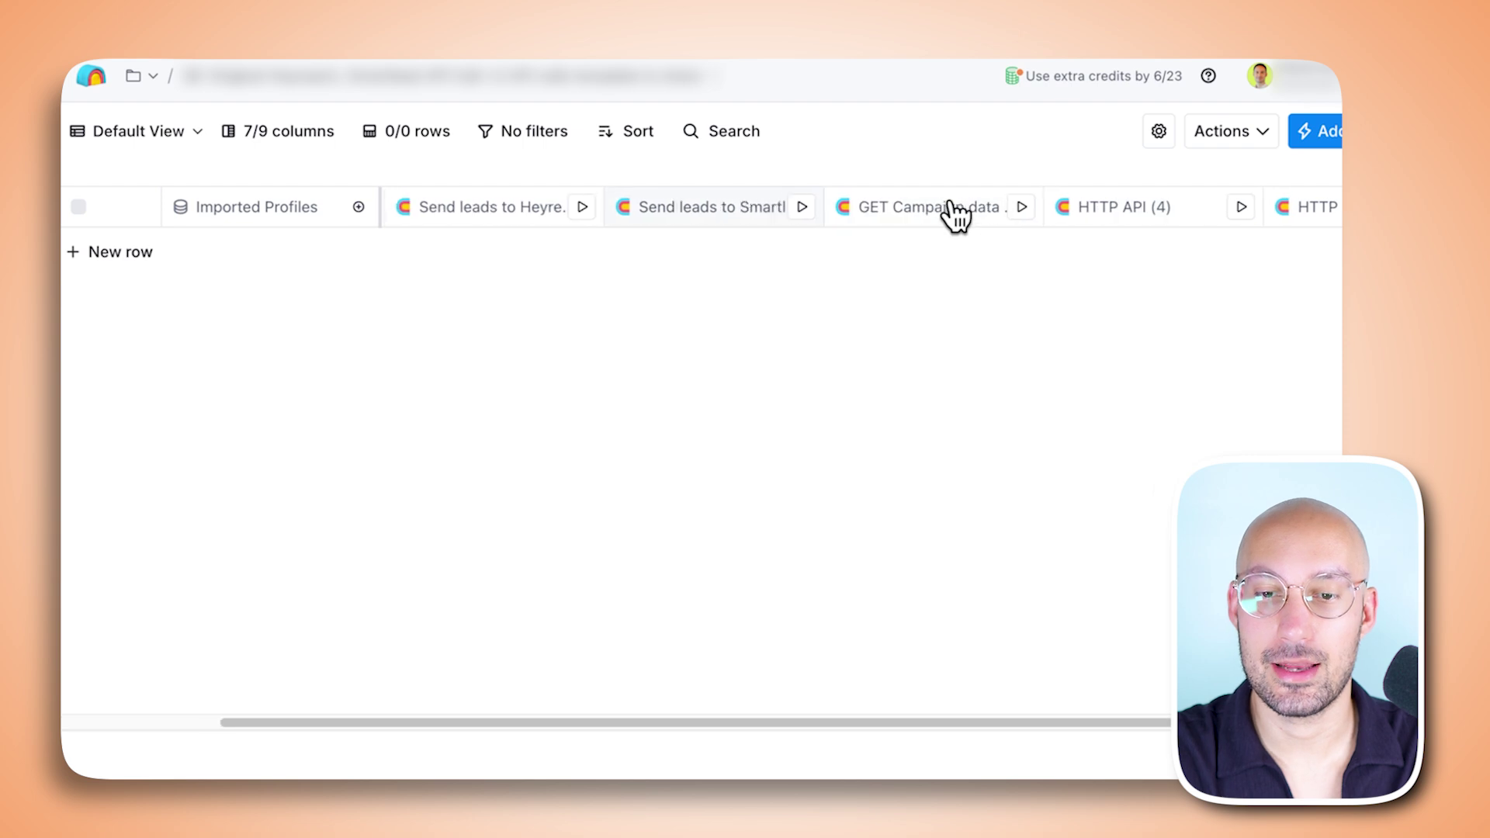
{"action": "scroll", "coordinate": [957, 217], "scroll_direction": "right", "scroll_amount": 3}
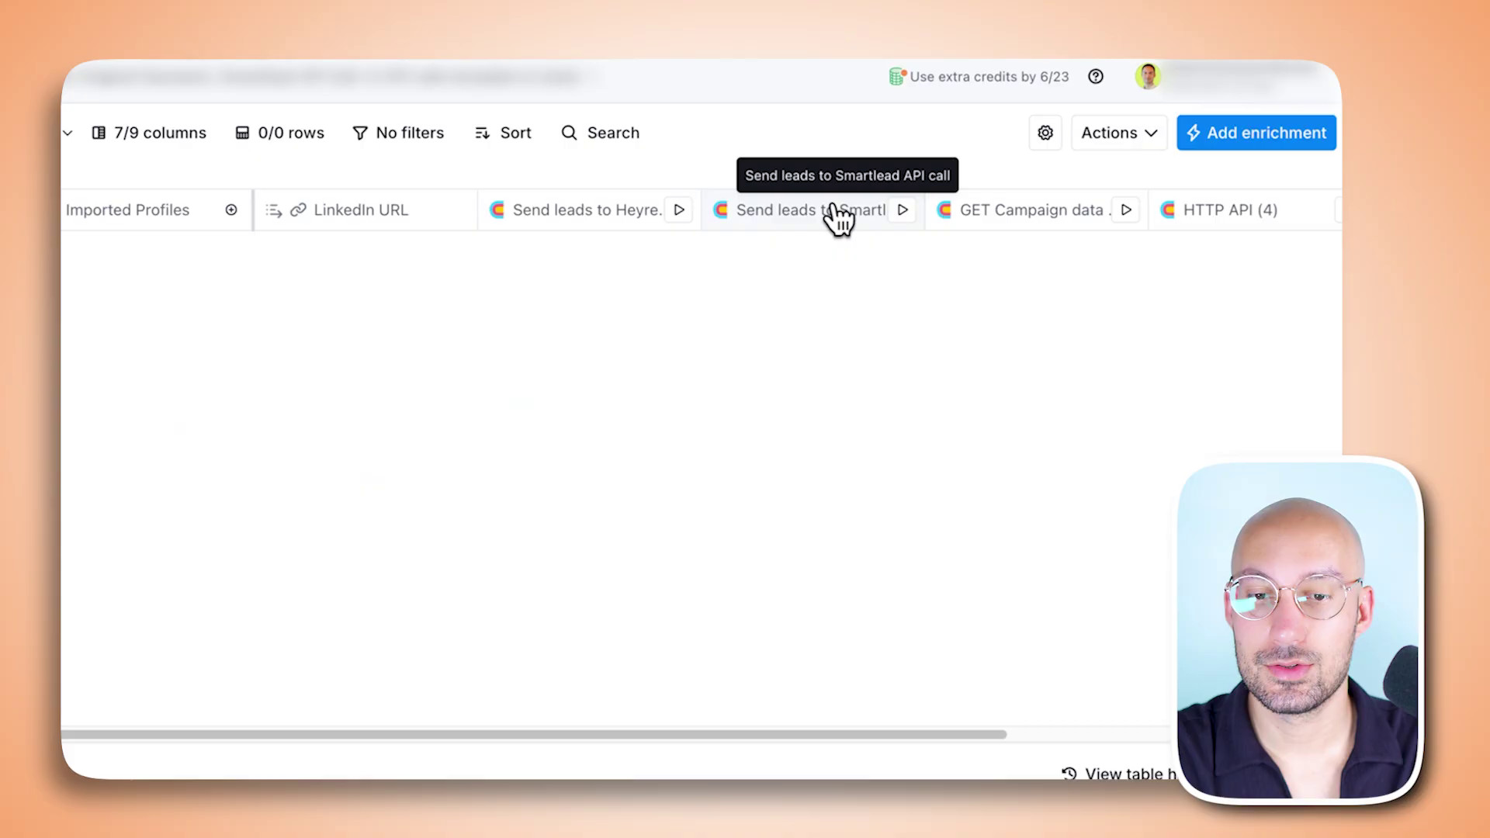
{"action": "scroll", "coordinate": [832, 219], "scroll_direction": "right", "scroll_amount": 5}
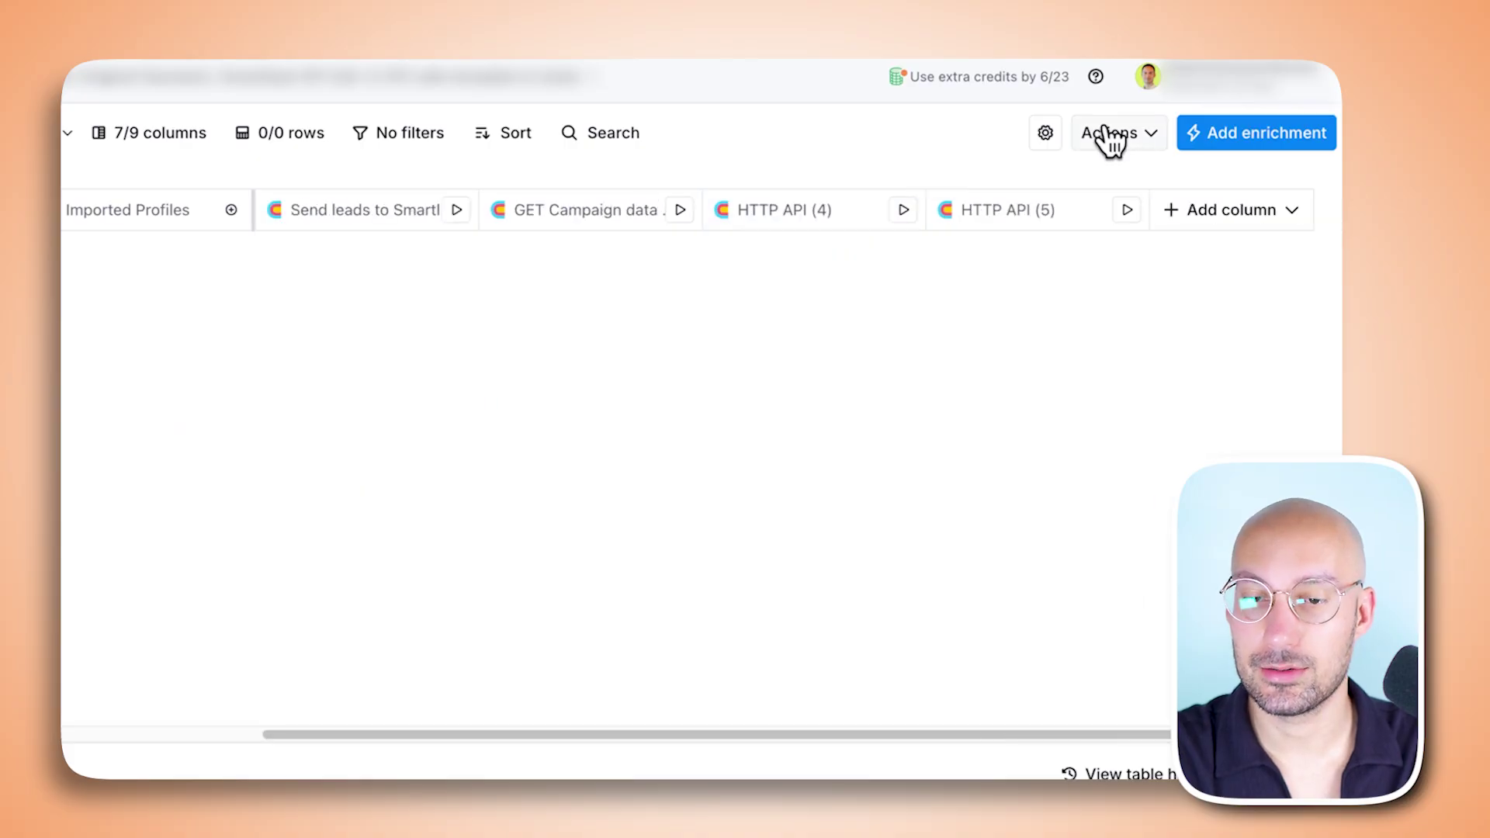
{"action": "scroll", "coordinate": [689, 205], "scroll_direction": "left", "scroll_amount": 5}
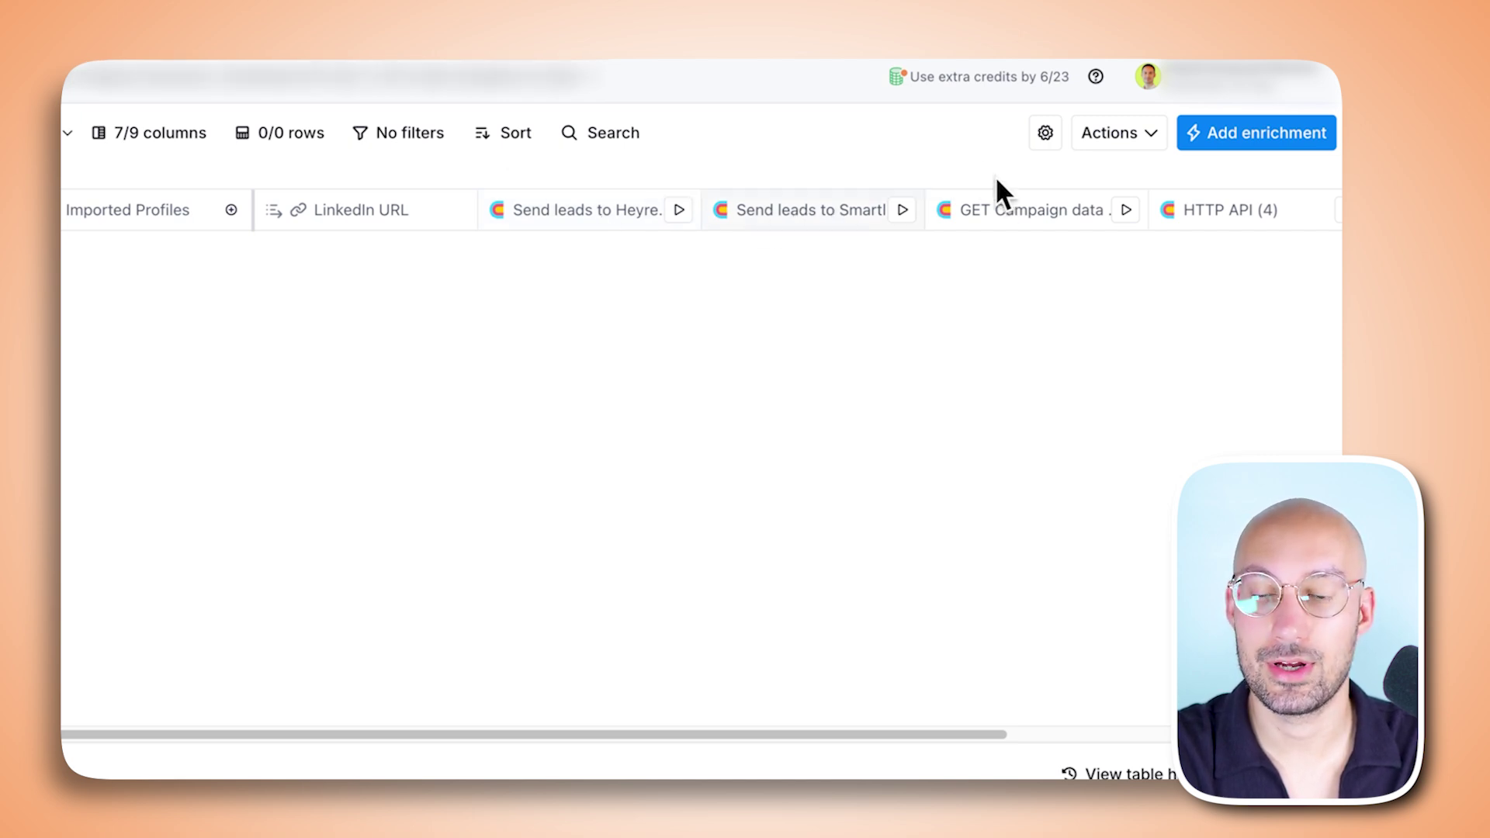
{"action": "scroll", "coordinate": [1035, 223], "scroll_direction": "right", "scroll_amount": 5}
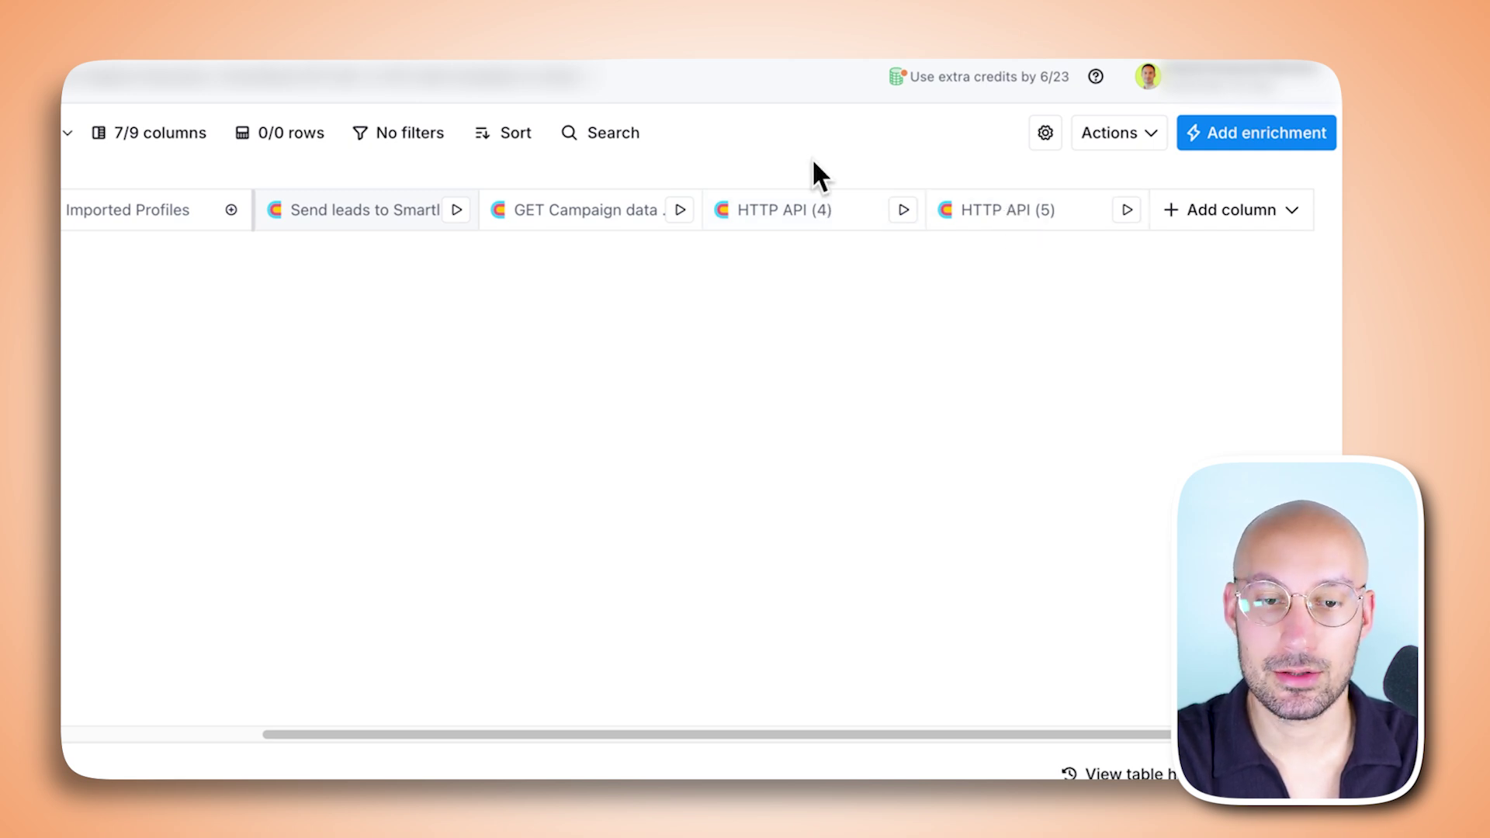
- Open the Send leads to Heyreach API Call column for editing
{"action": "scroll", "coordinate": [771, 226], "scroll_direction": "left", "scroll_amount": 3}
{"action": "left_click", "coordinate": [563, 215]}
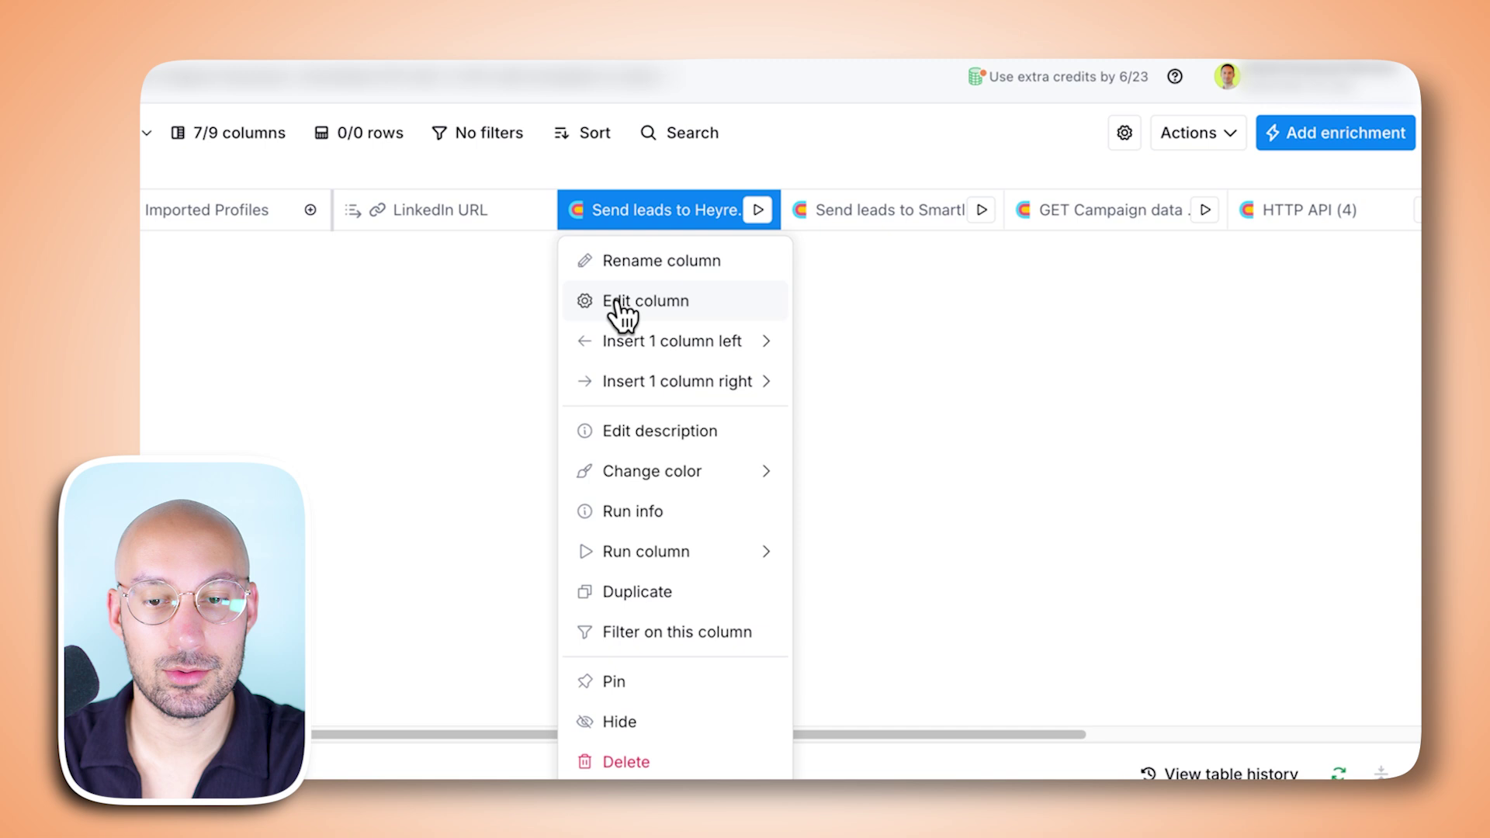
{"action": "left_click", "coordinate": [617, 305]}
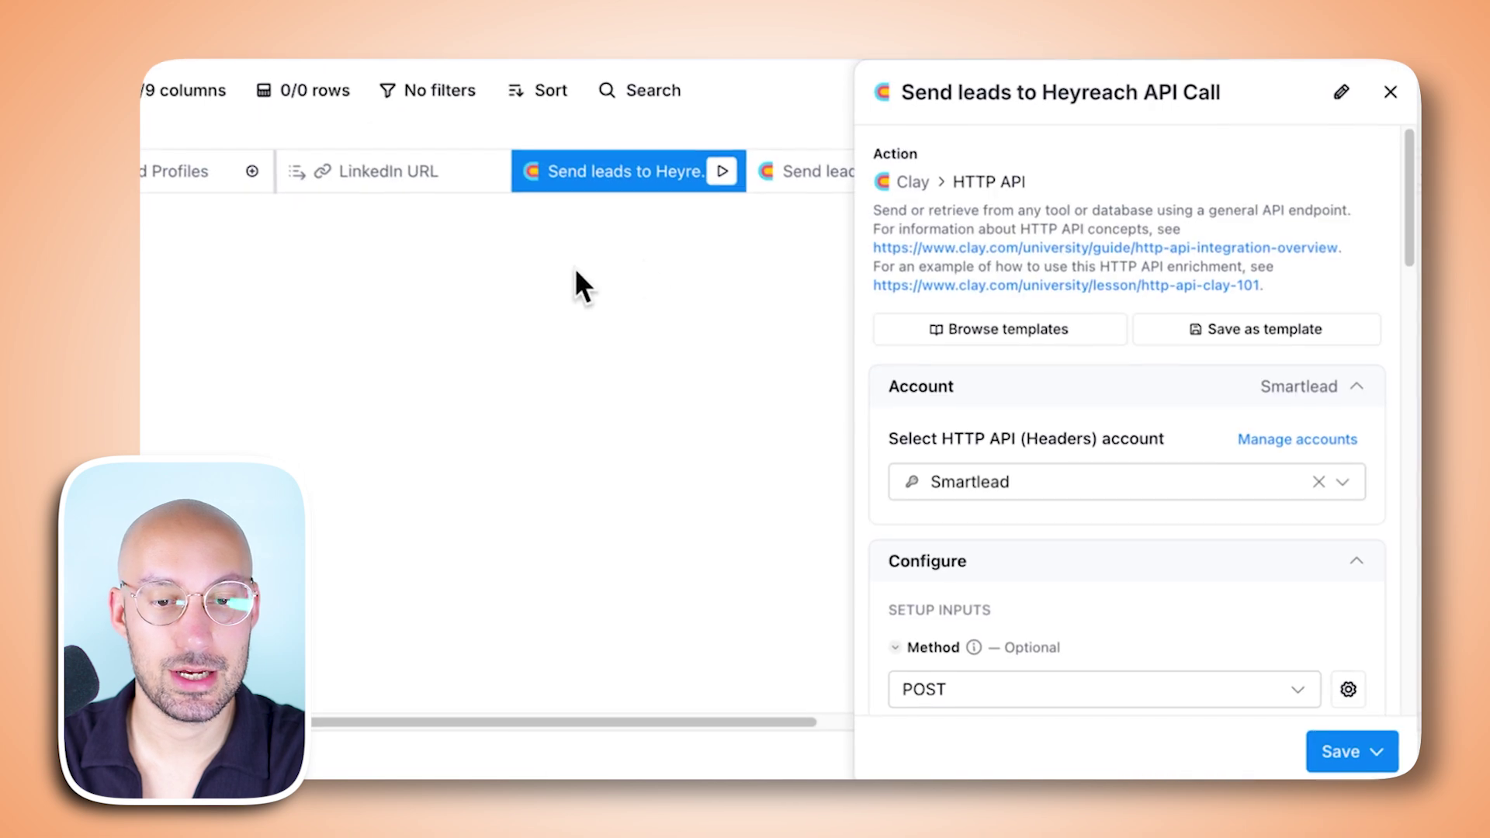
- Examine the Heyreach API call's configuration, including its request body, campaign ID field and headers
{"action": "scroll", "coordinate": [1110, 383], "scroll_direction": "down", "scroll_amount": 5}
{"action": "mouse_move", "coordinate": [1000, 289]}
{"action": "left_mouse_down"}
{"action": "mouse_move", "coordinate": [1071, 325]}
{"action": "mouse_move", "coordinate": [1028, 293]}
{"action": "left_mouse_up"}
{"action": "left_click", "coordinate": [1071, 324]}
{"action": "scroll", "coordinate": [1032, 292], "scroll_direction": "down", "scroll_amount": 3}
{"action": "left_click", "coordinate": [1032, 292]}
{"action": "scroll", "coordinate": [1032, 295], "scroll_direction": "down", "scroll_amount": 2}
{"action": "scroll", "coordinate": [1032, 295], "scroll_direction": "down", "scroll_amount": 8}
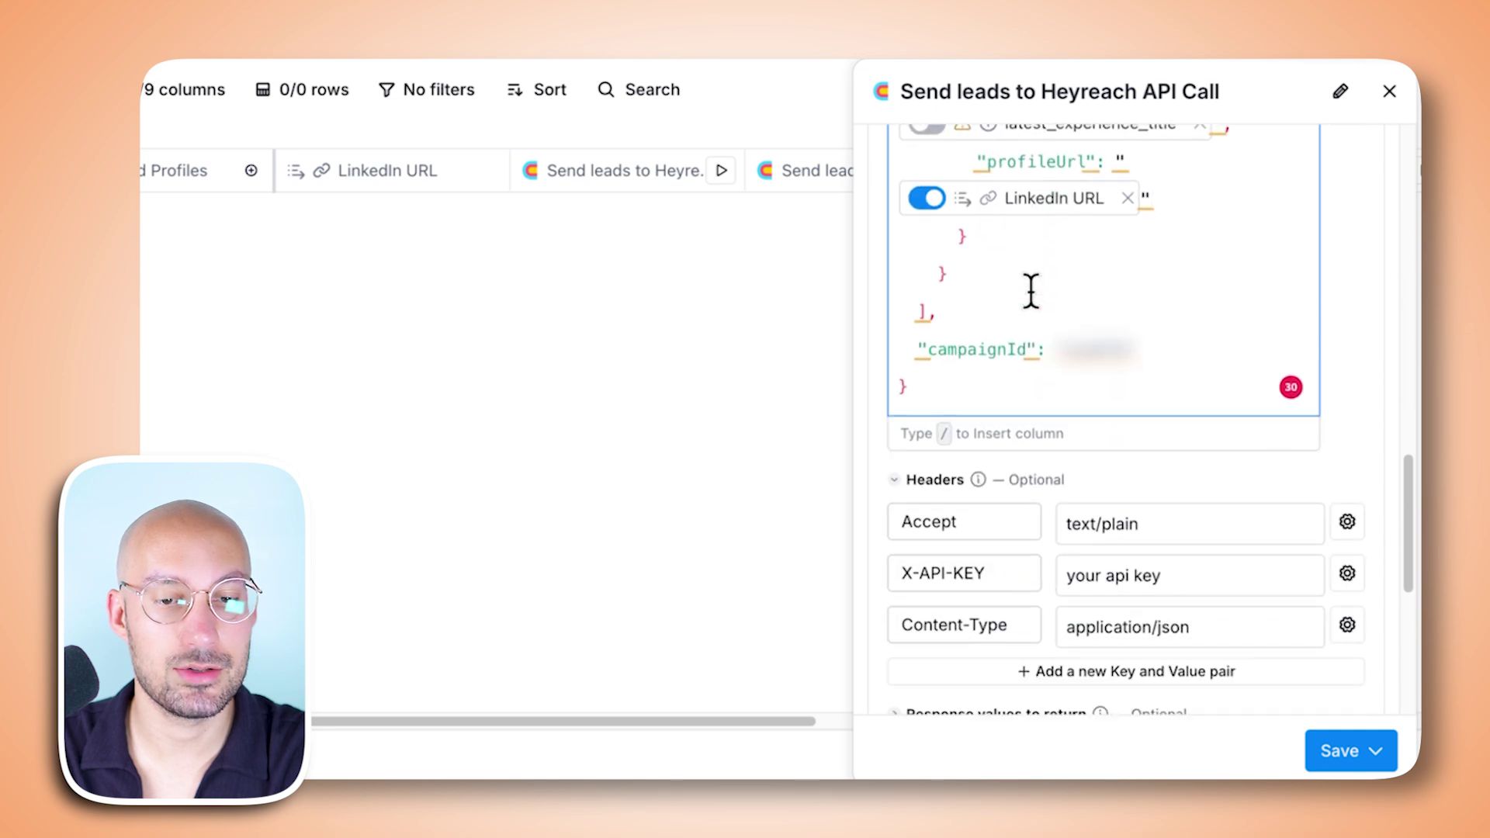
{"action": "scroll", "coordinate": [1031, 396], "scroll_direction": "down", "scroll_amount": 2}
{"action": "scroll", "coordinate": [1031, 396], "scroll_direction": "up", "scroll_amount": 15}
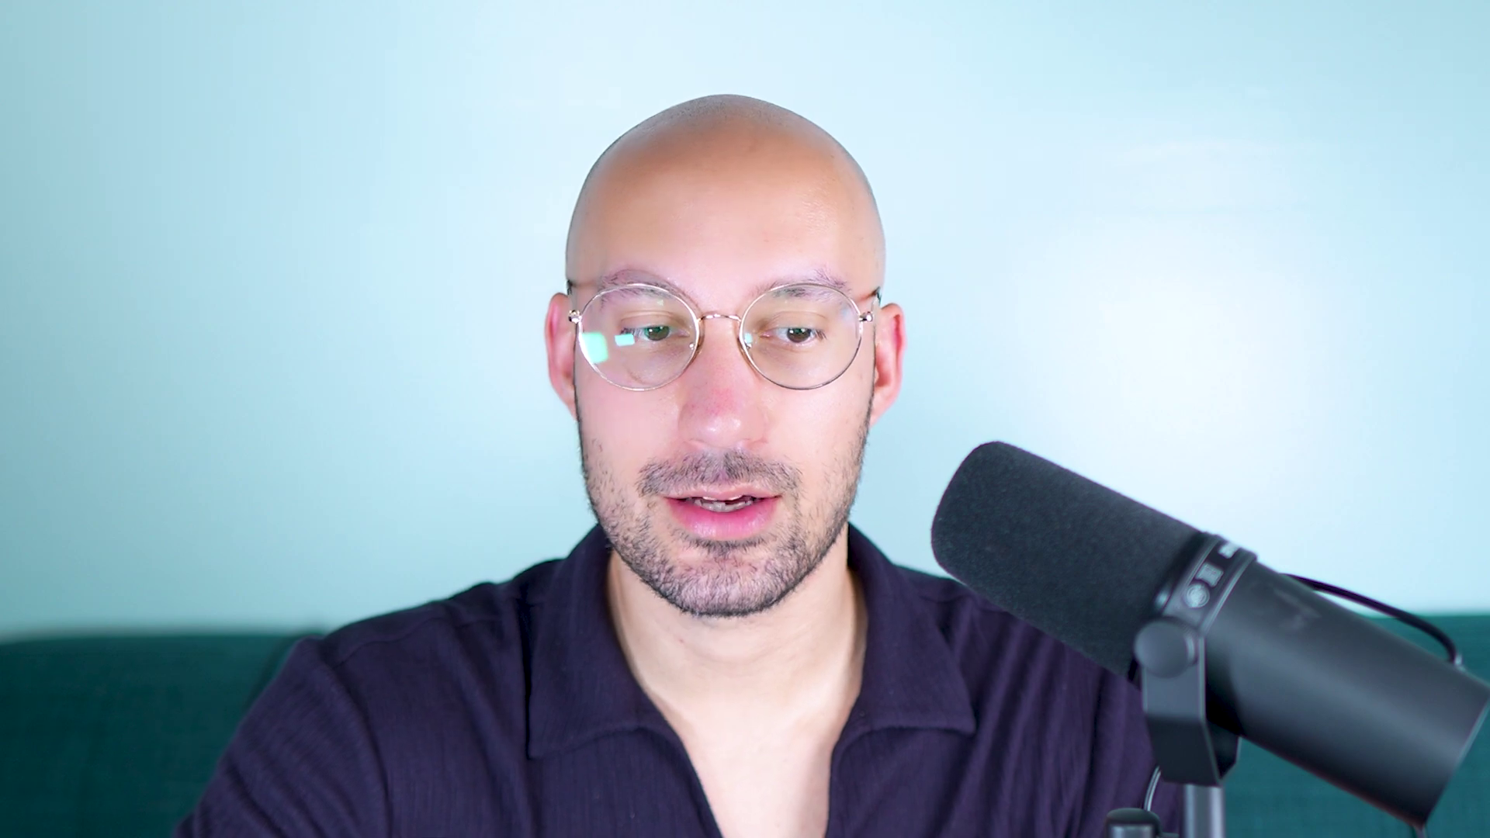
- Create a new workbook and search its additional table sources for "web" to find the Webhook source
{"action": "left_click", "coordinate": [1271, 302]}
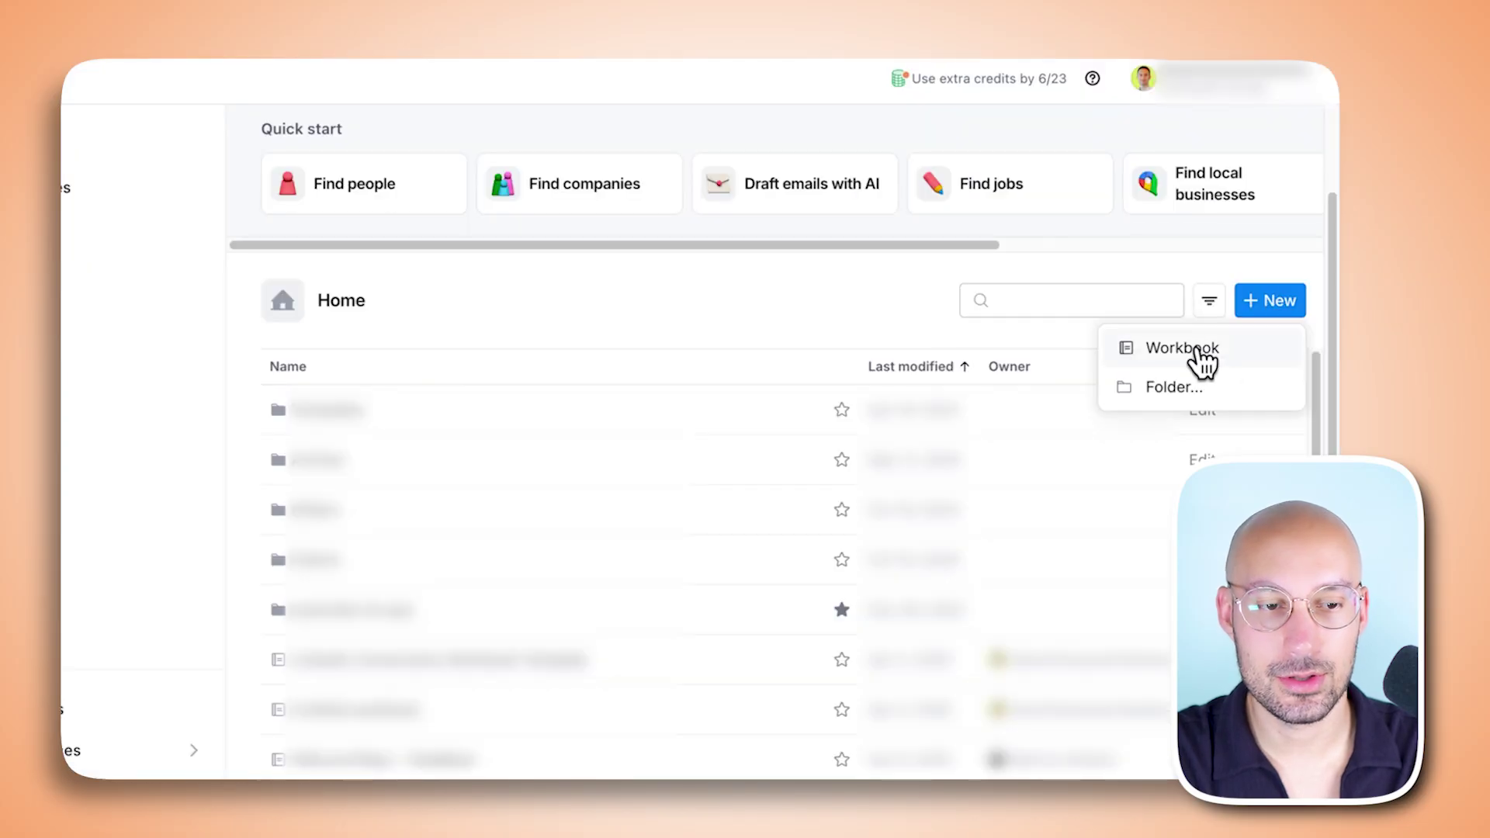
{"action": "left_click", "coordinate": [1201, 349]}
{"action": "scroll", "coordinate": [214, 330], "scroll_direction": "down", "scroll_amount": 2}
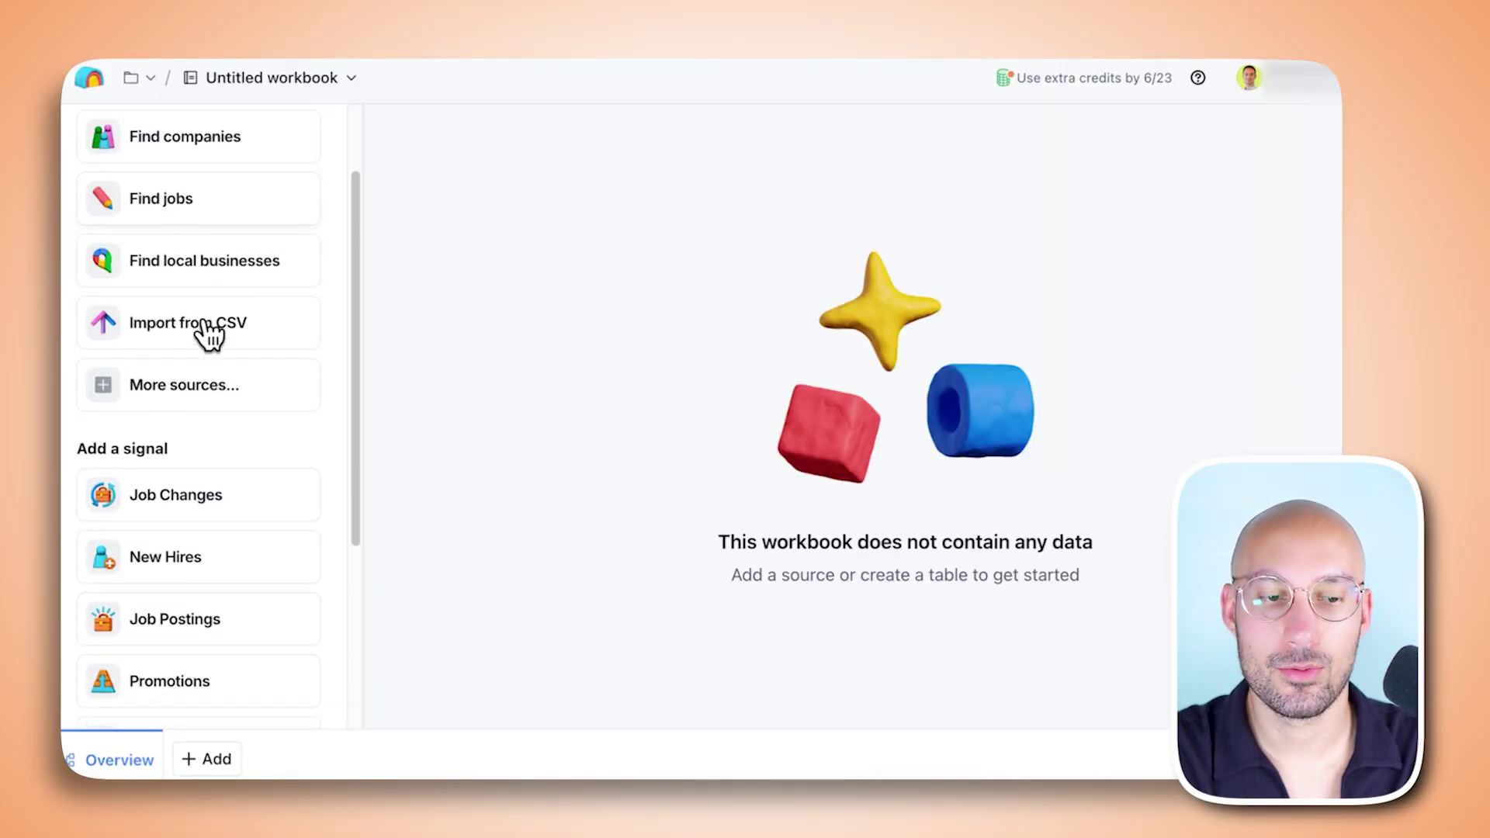
{"action": "left_click", "coordinate": [234, 388]}
{"action": "type", "text": "web"}
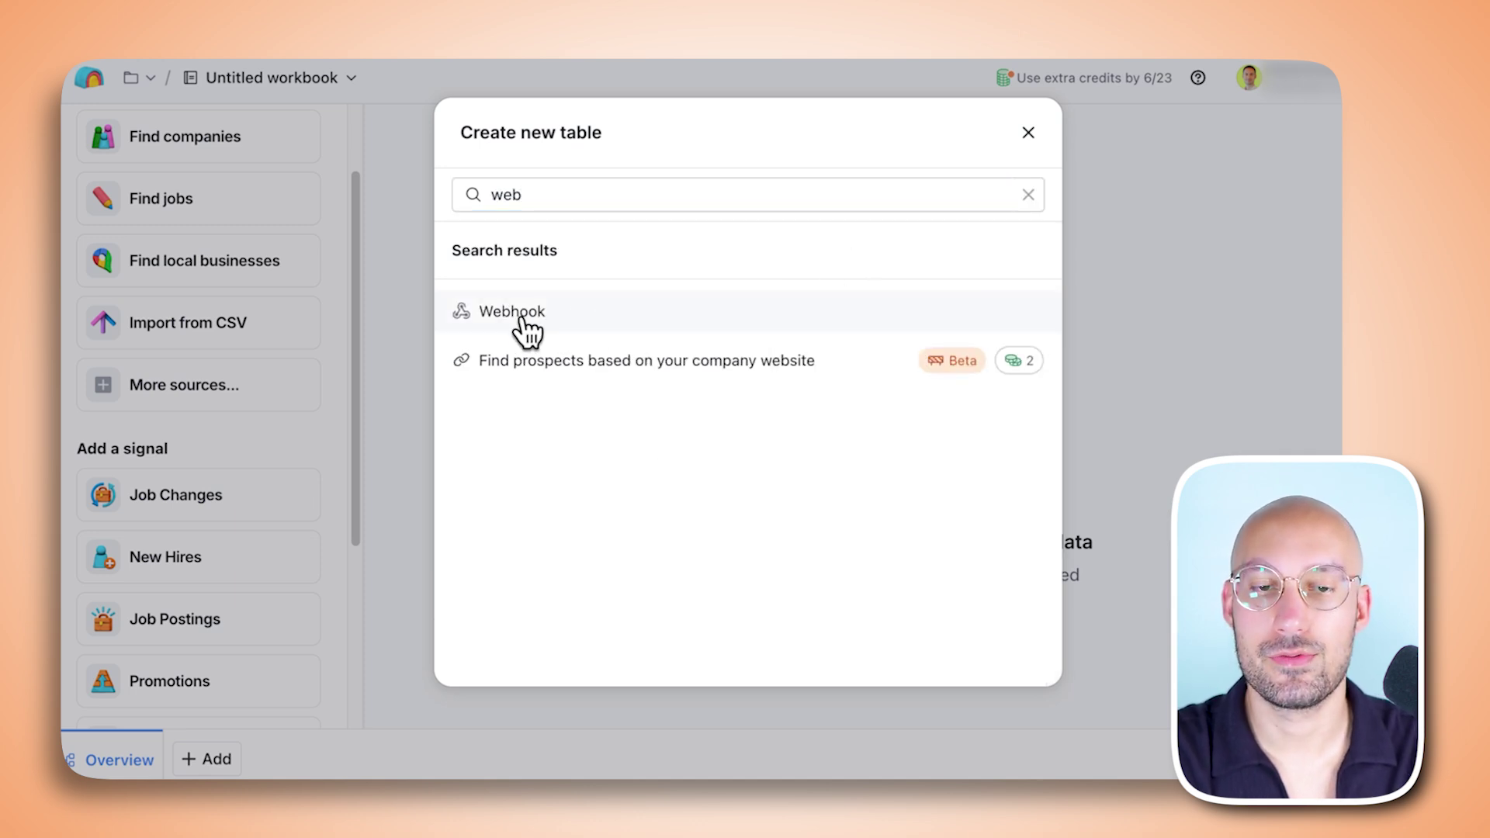
- Search the new table's sources for "apify" instead
{"action": "double_click", "coordinate": [647, 202]}
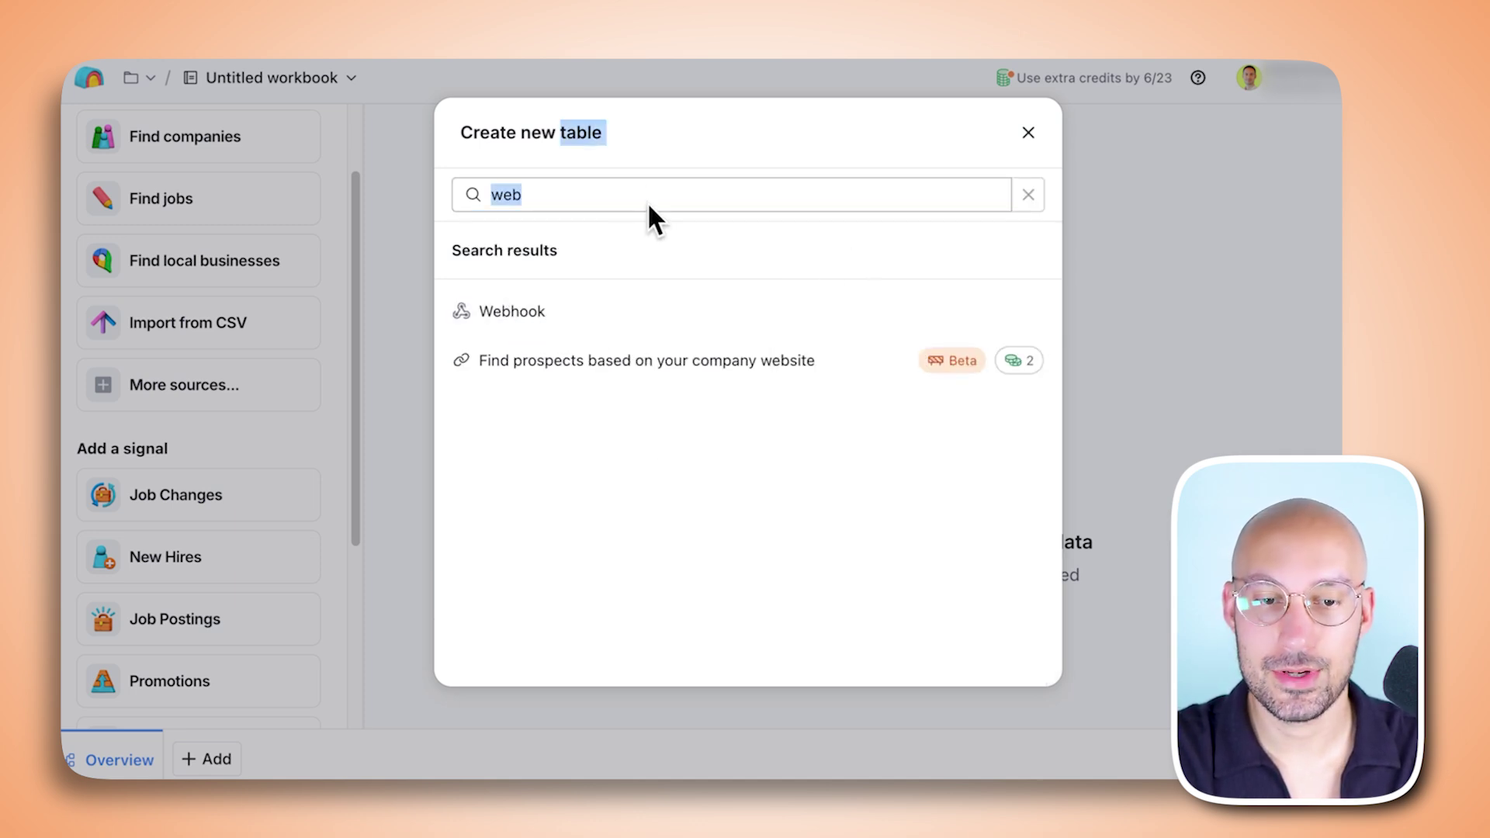
{"action": "type", "text": "apify"}
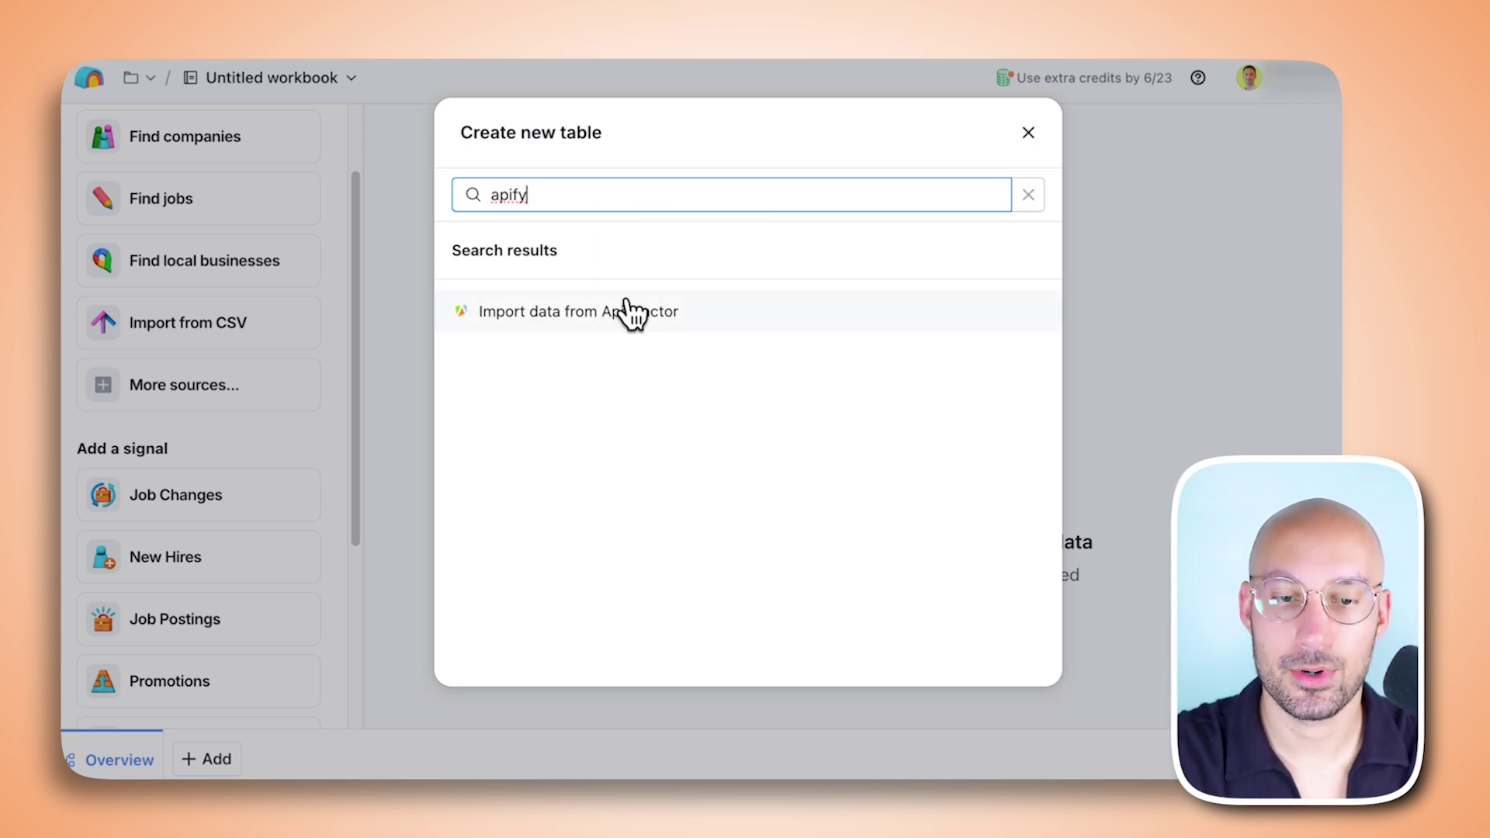
- Choose importing data from an Apify actor as the table source, and switch to Apify's CSV File to Dataset actor
{"action": "left_click", "coordinate": [674, 316]}
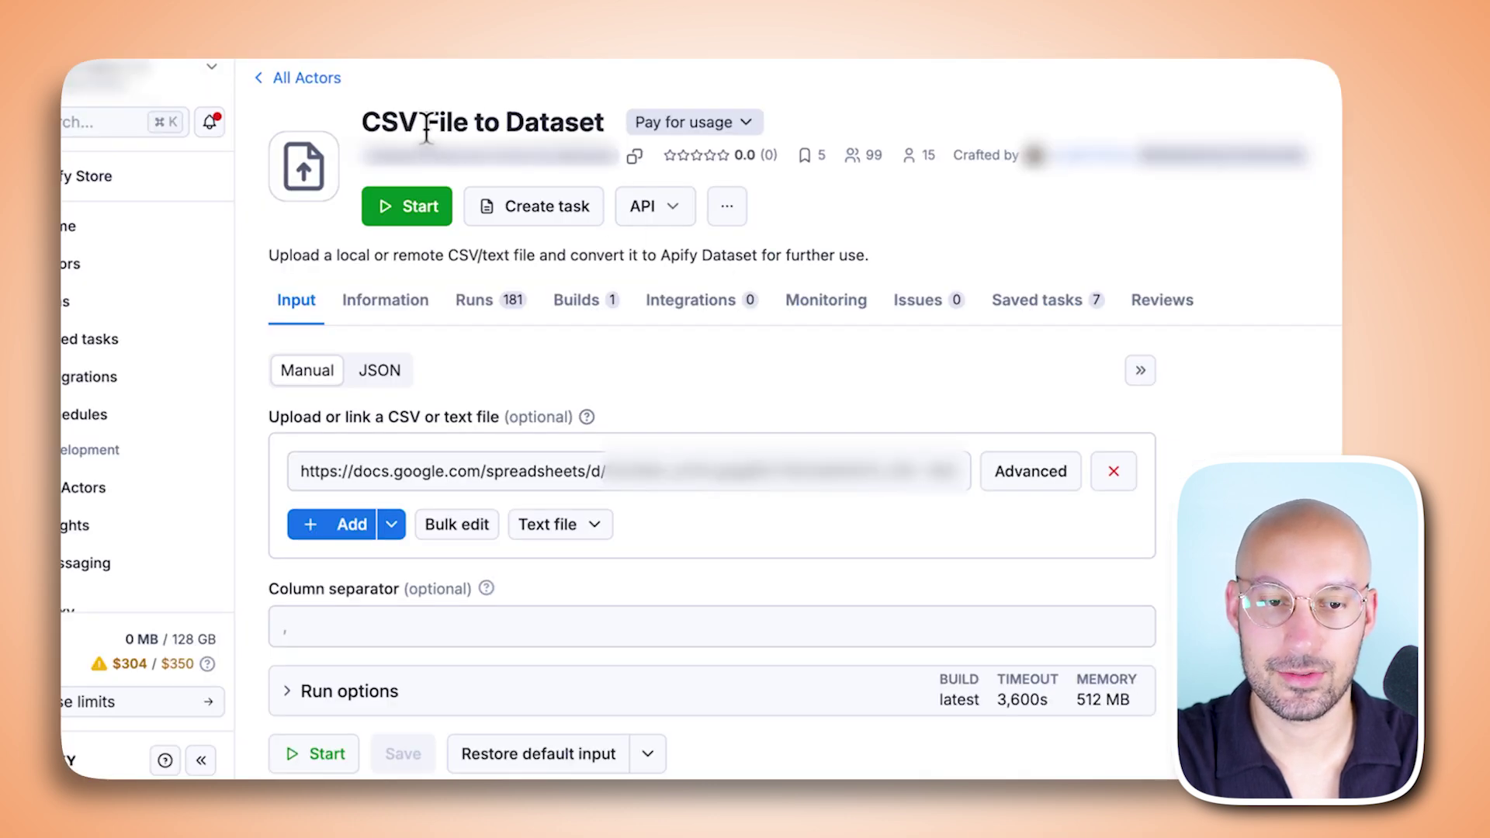
{"action": "left_click_drag", "start_coordinate": [365, 120], "coordinate": [552, 121]}
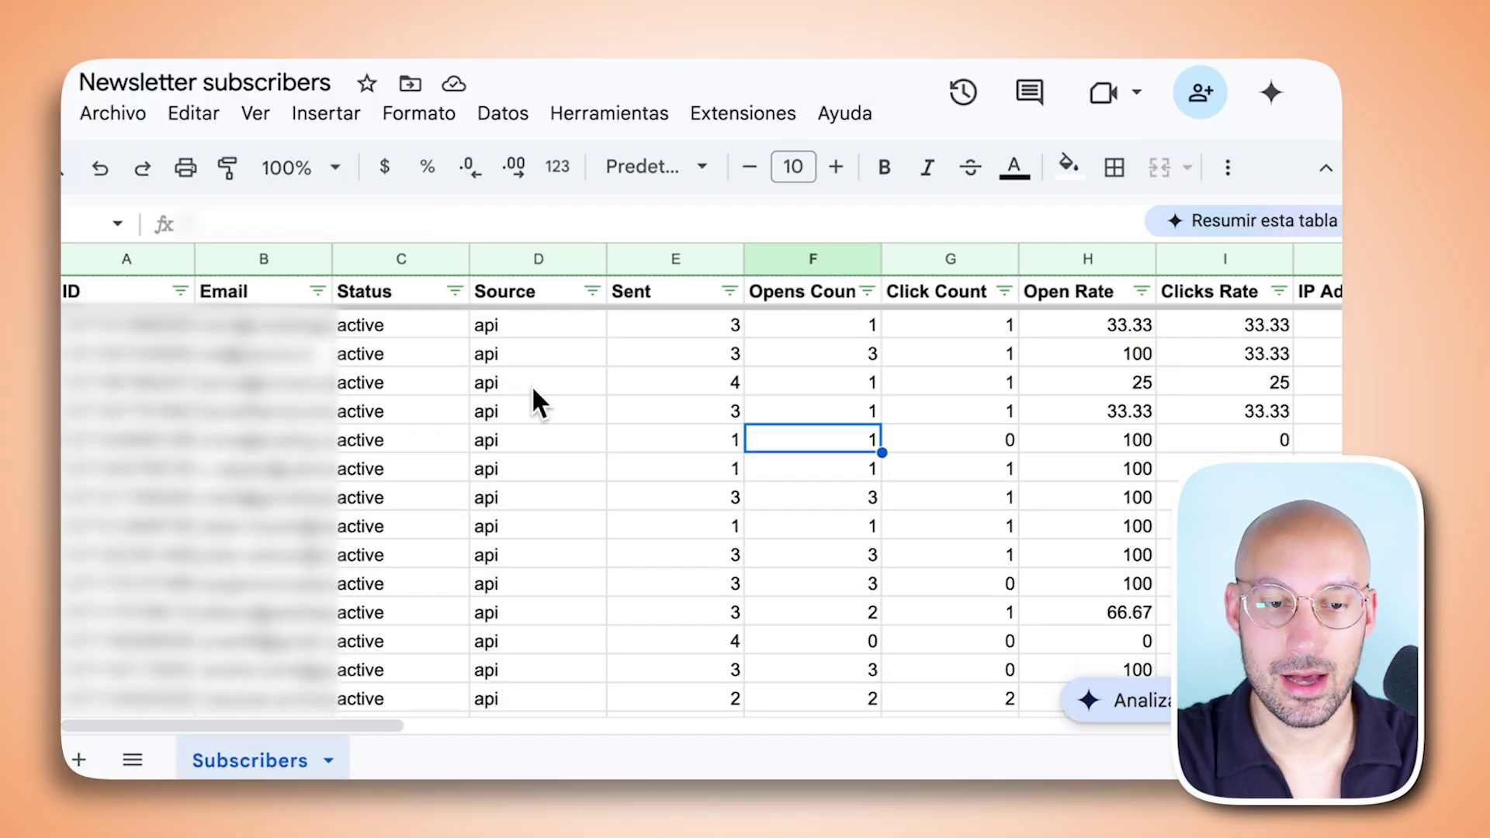
- Look through the status, source and engagement columns of the Newsletter subscribers spreadsheet
{"action": "left_click", "coordinate": [531, 385]}
{"action": "scroll", "coordinate": [531, 385], "scroll_direction": "down", "scroll_amount": 5}
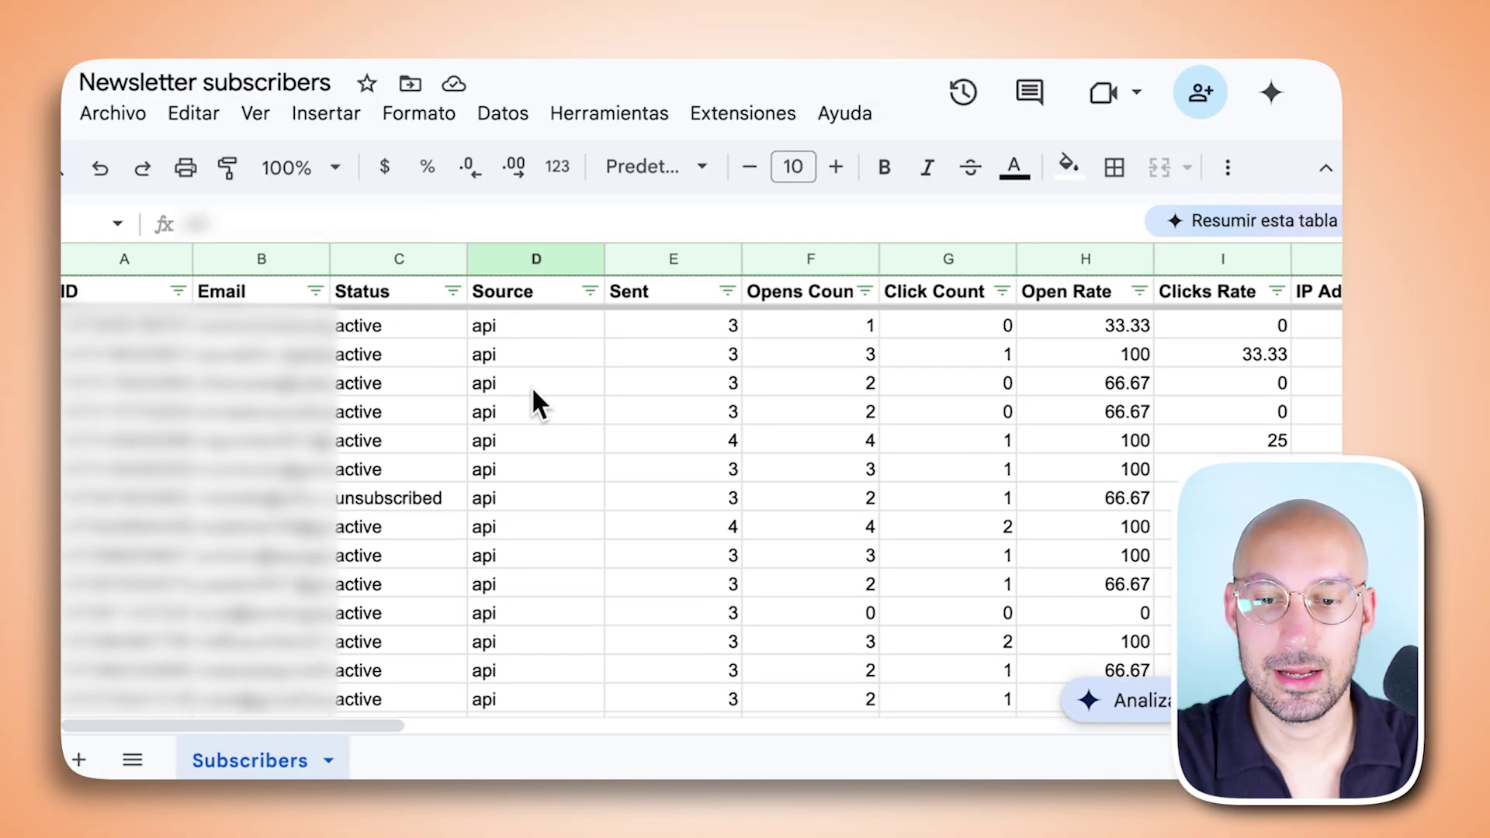
{"action": "scroll", "coordinate": [533, 401], "scroll_direction": "down", "scroll_amount": 5}
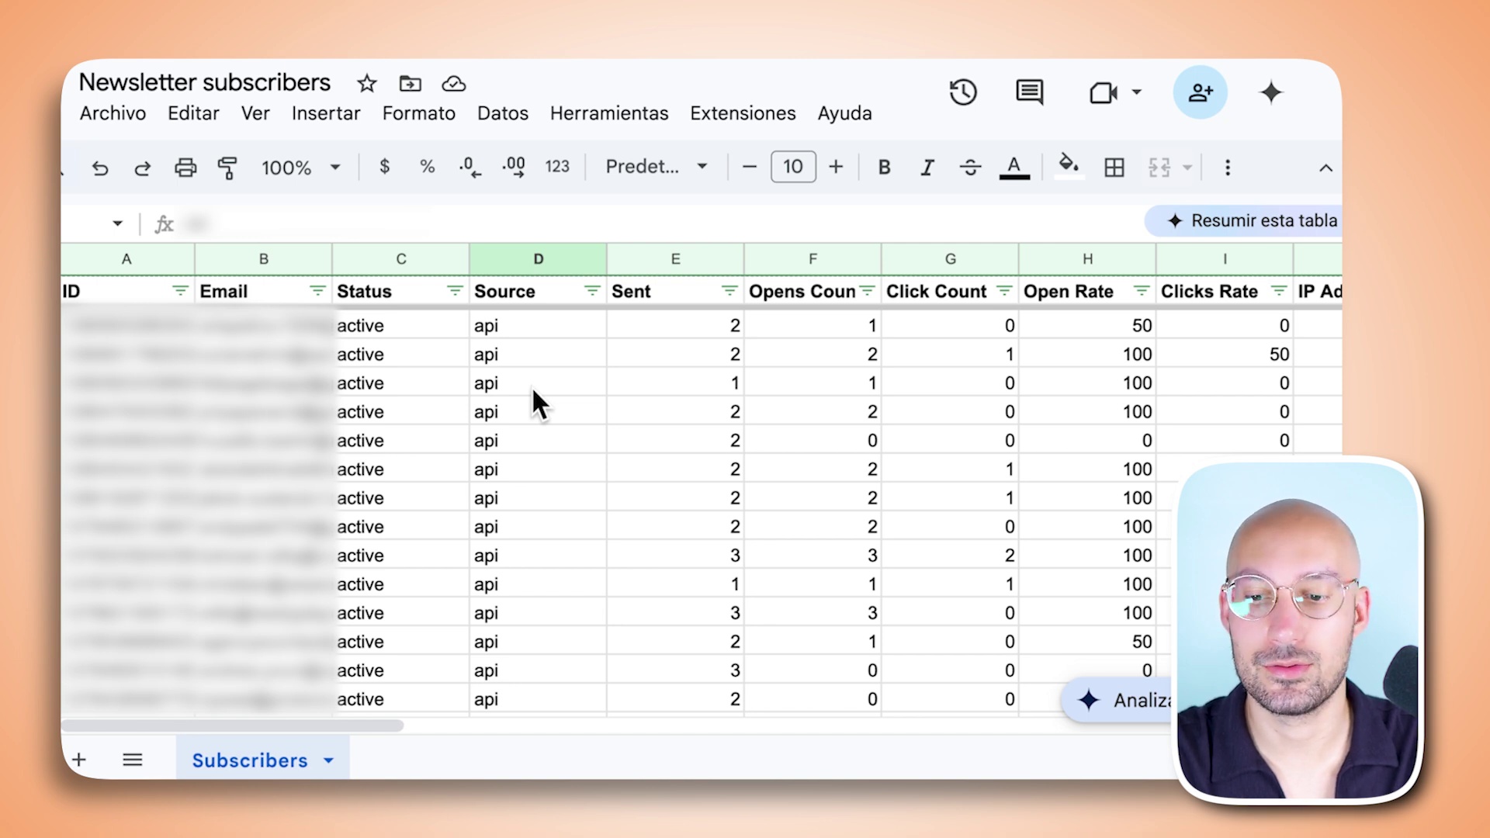
{"action": "left_click", "coordinate": [371, 359]}
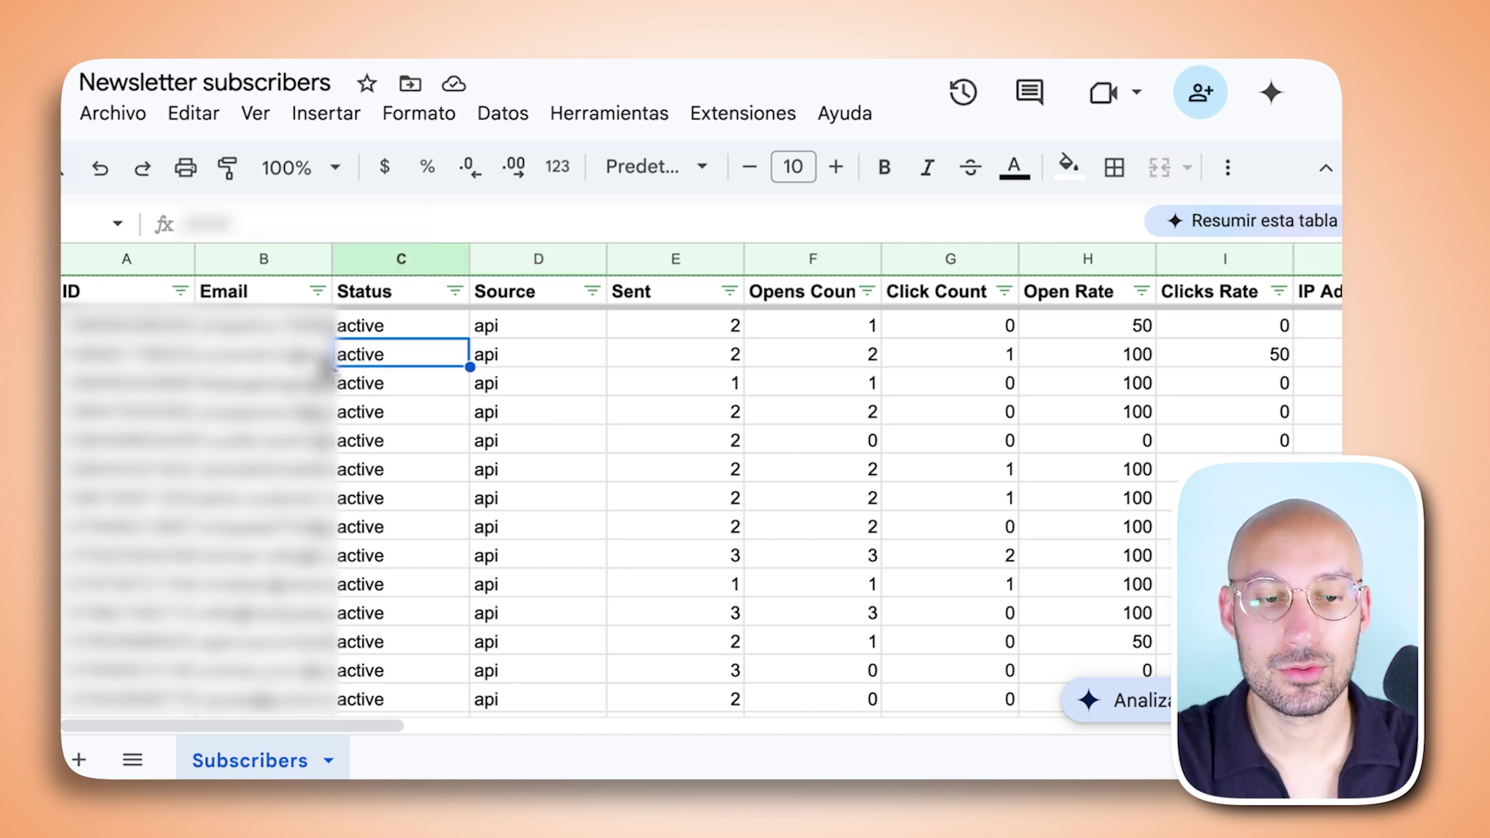
{"action": "left_click", "coordinate": [268, 361]}
{"action": "scroll", "coordinate": [279, 379], "scroll_direction": "down", "scroll_amount": 3}
{"action": "scroll", "coordinate": [280, 378], "scroll_direction": "up", "scroll_amount": 1}
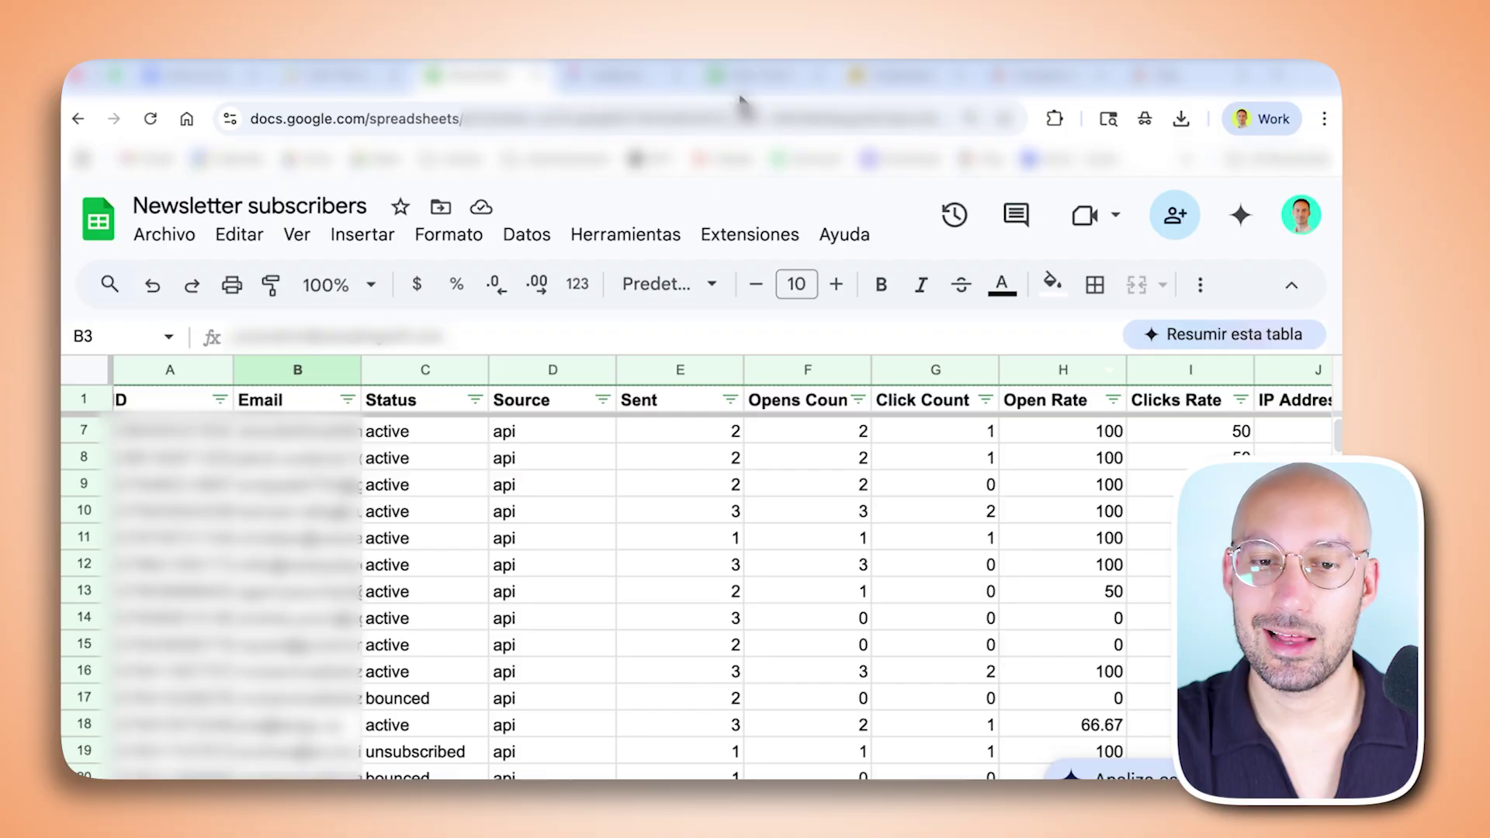
- Examine the actor's spreadsheet link ending in /gviz/tq?tqx=out:csv&sheet=Subscribers and compare its sheet parameter with the spreadsheet's sheet name
{"action": "left_click", "coordinate": [726, 120]}
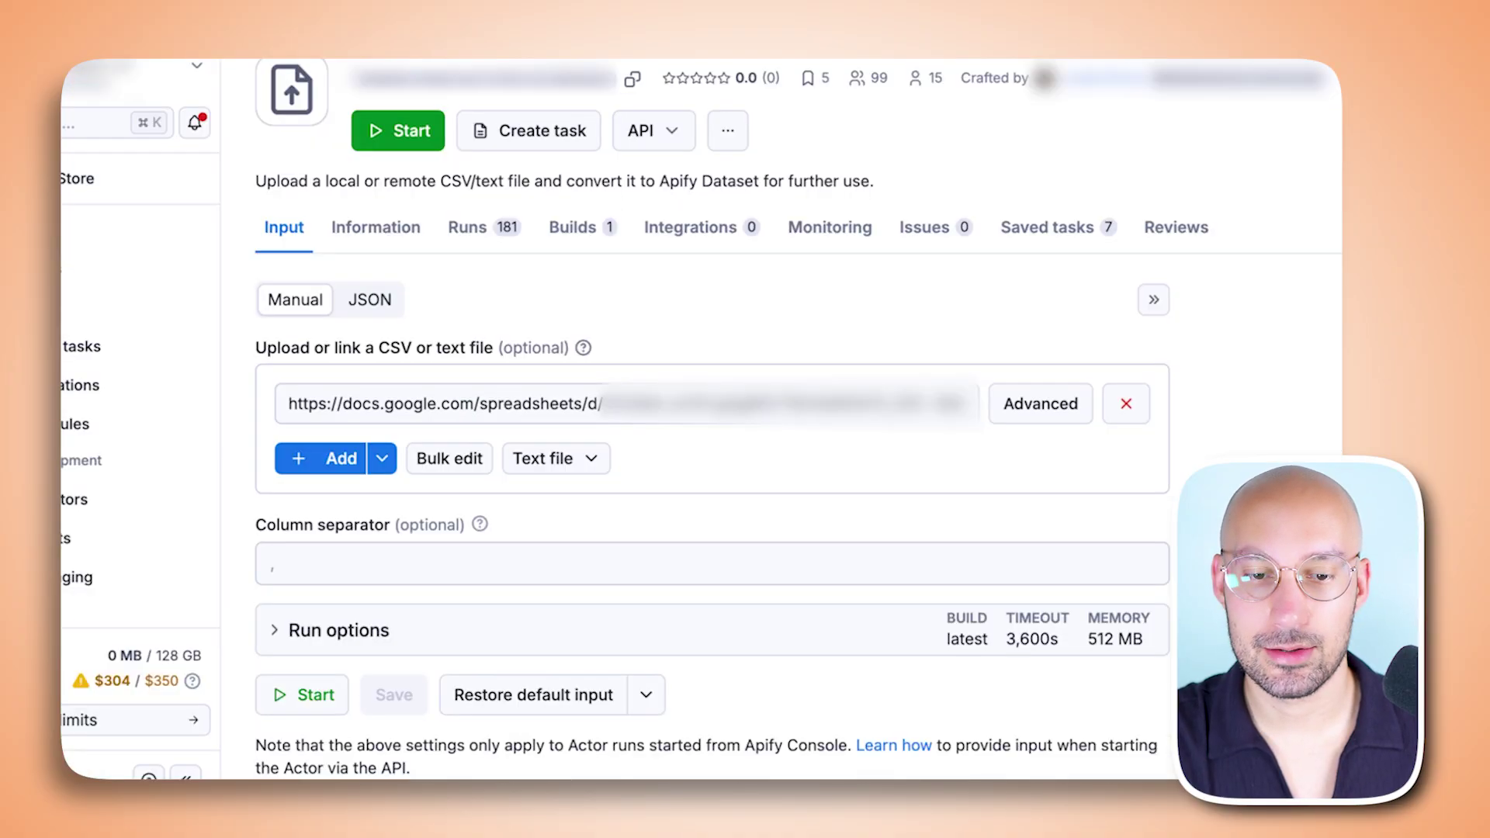
{"action": "left_click_drag", "start_coordinate": [881, 396], "coordinate": [1064, 426]}
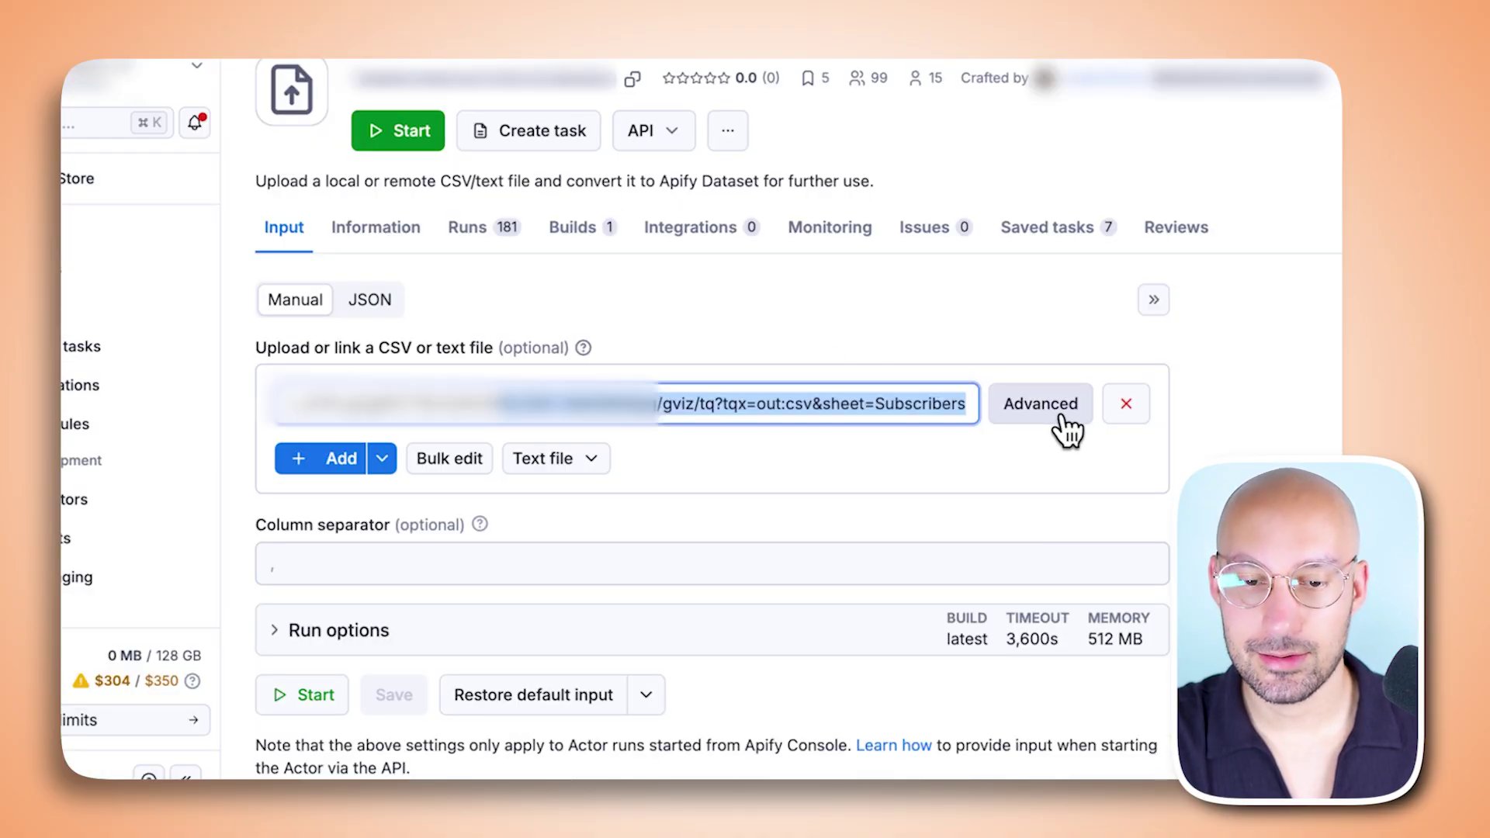
{"action": "left_click", "coordinate": [667, 400]}
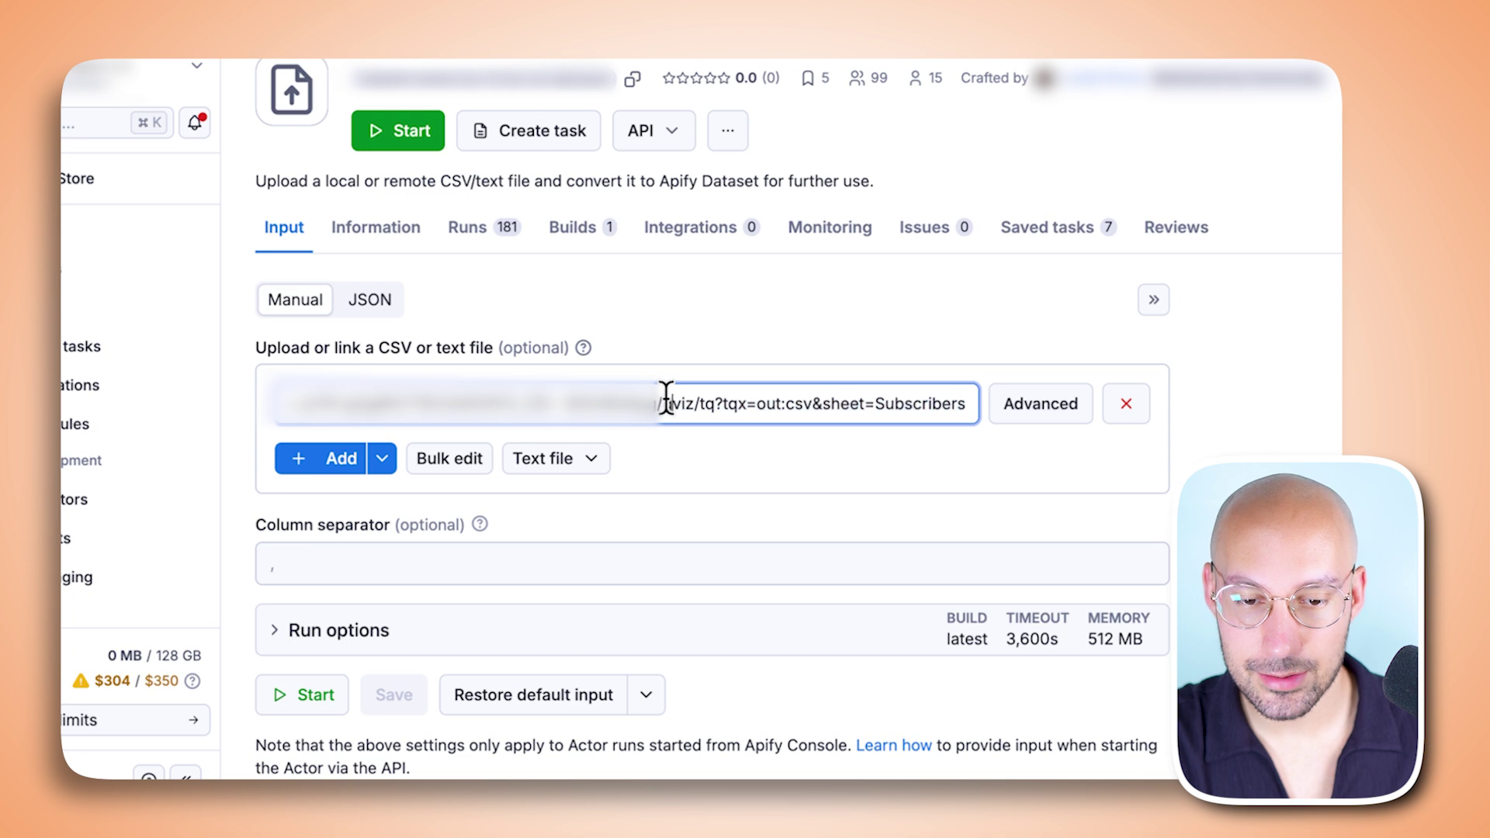
{"action": "left_click_drag", "start_coordinate": [662, 399], "coordinate": [971, 411]}
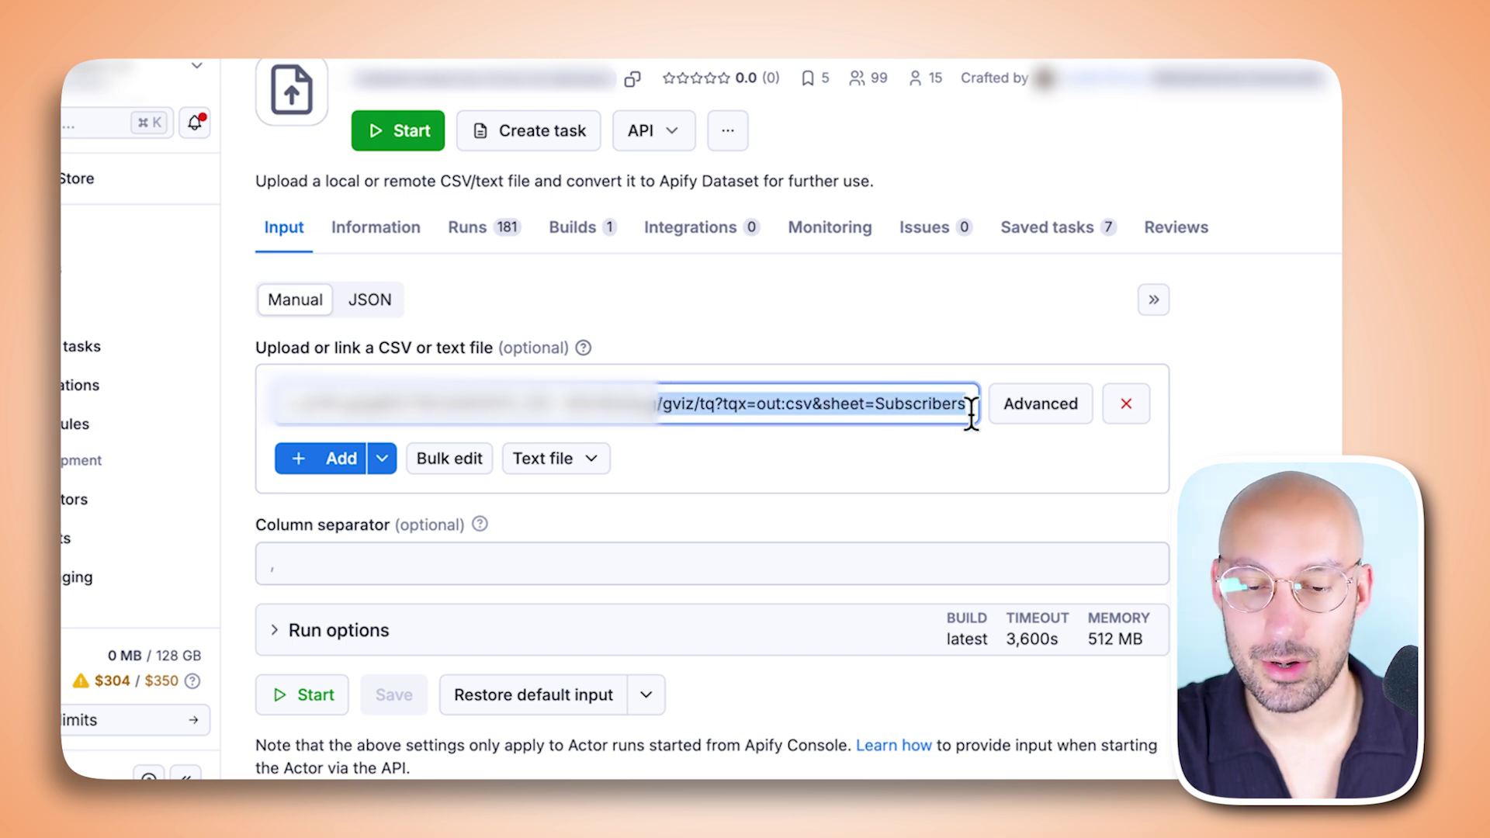
{"action": "left_click", "coordinate": [923, 404]}
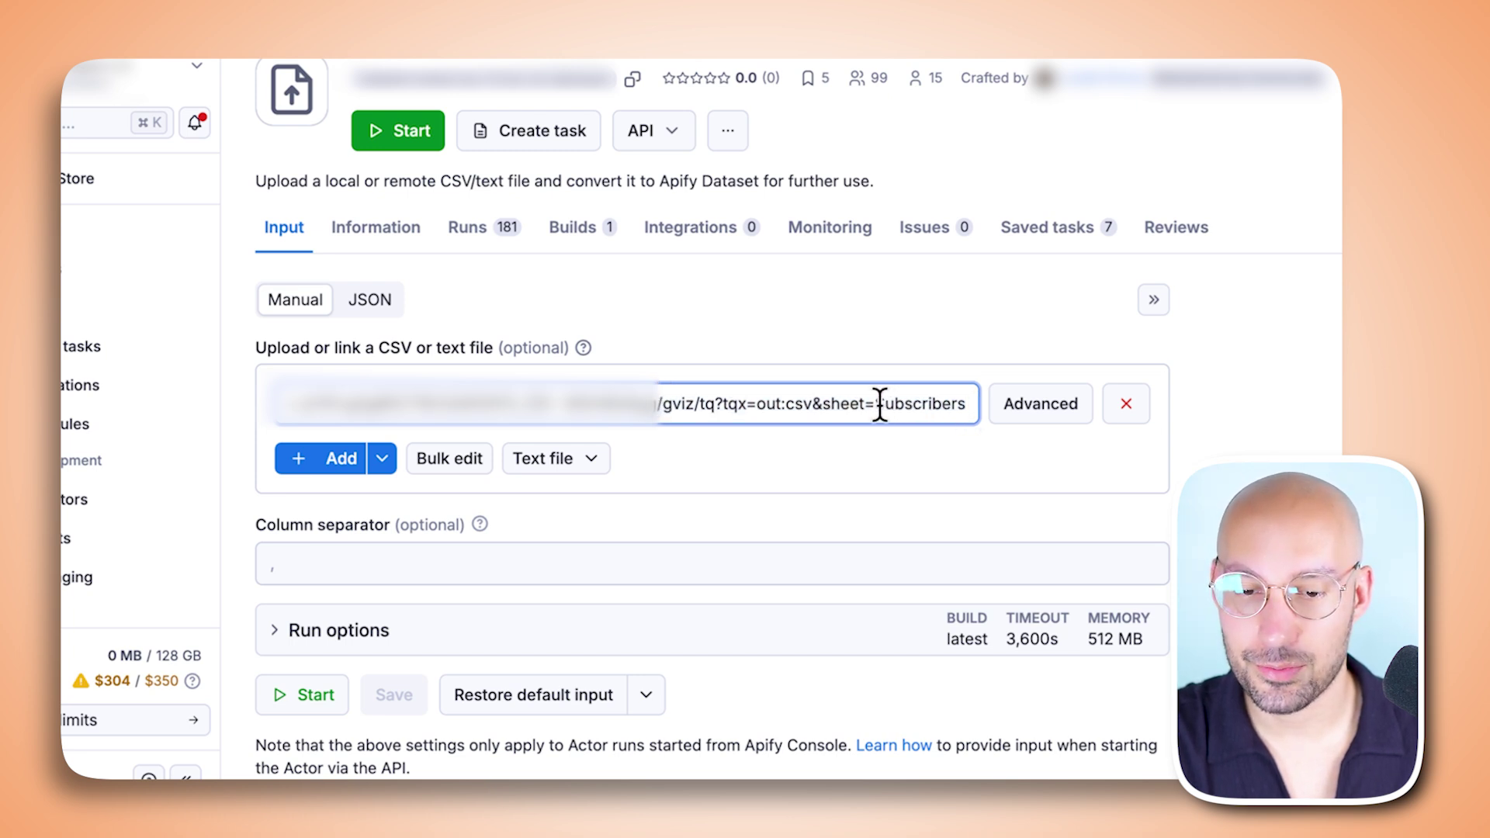
{"action": "left_click_drag", "start_coordinate": [880, 404], "coordinate": [1025, 412]}
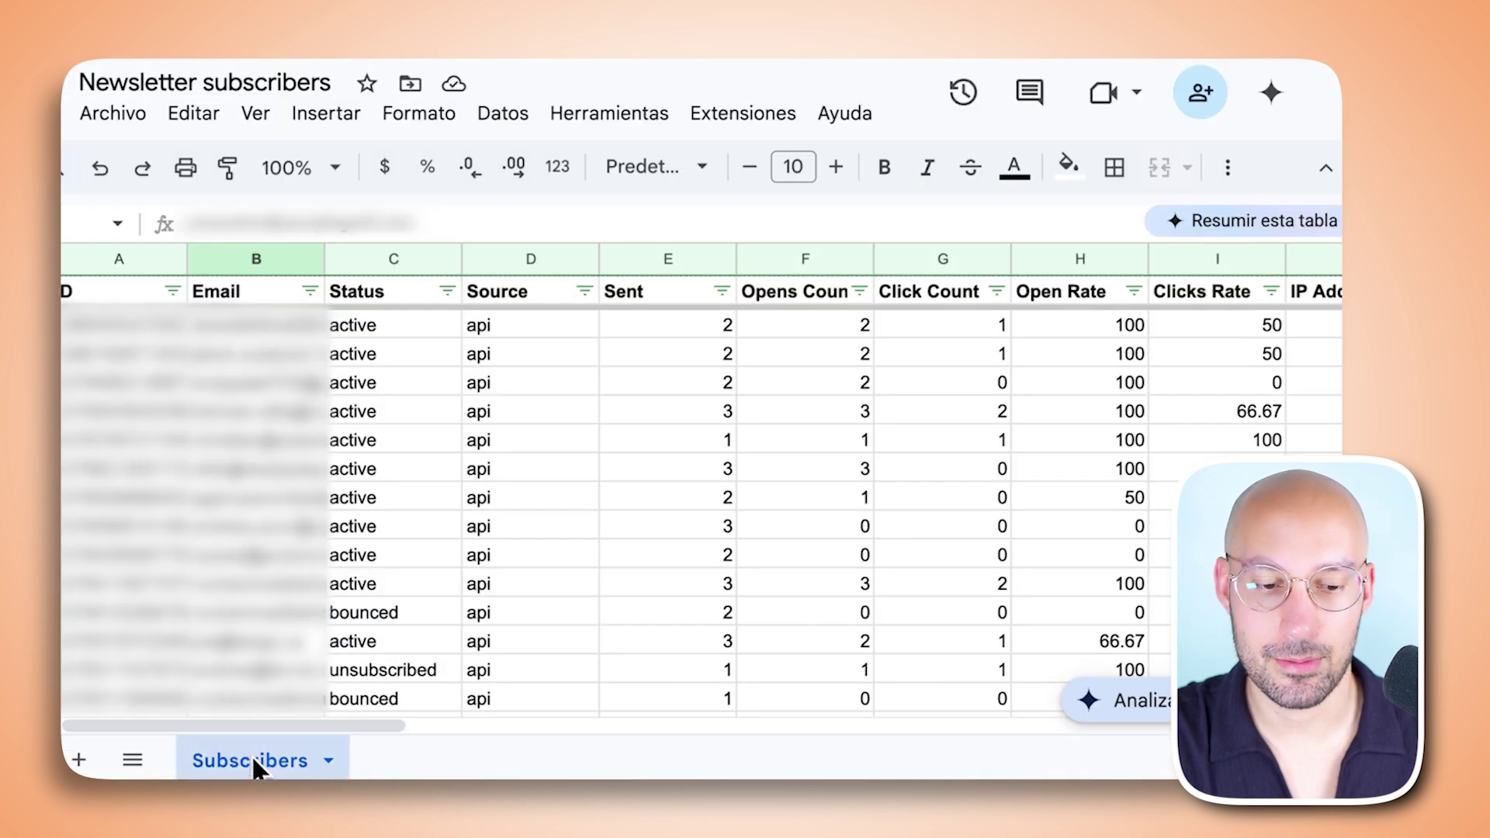
{"action": "double_click", "coordinate": [253, 758]}
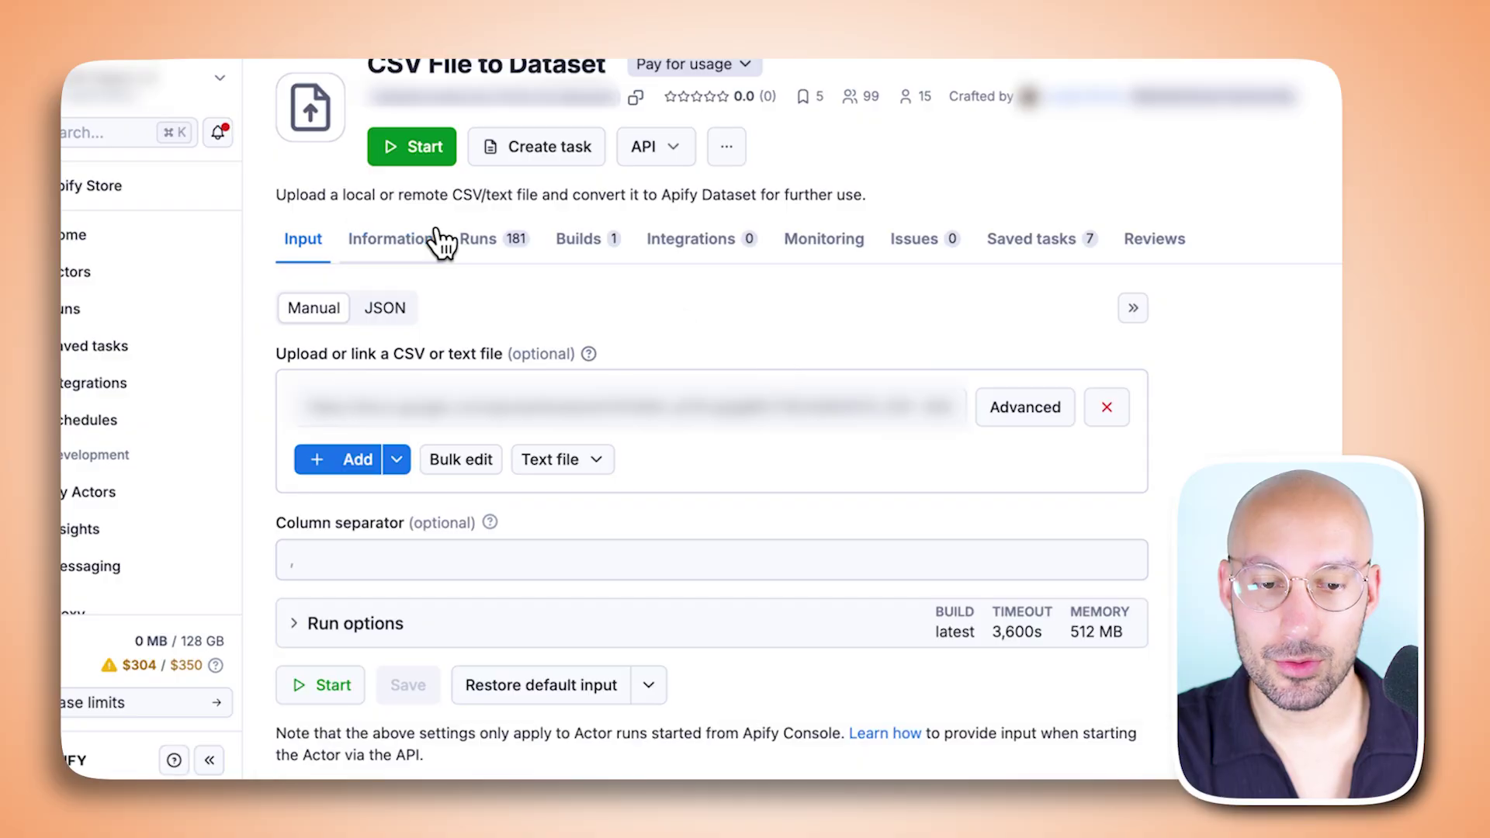
- Open a previous run of the CSV File to Dataset actor and review all columns of its output
{"action": "left_click", "coordinate": [489, 244]}
{"action": "left_click", "coordinate": [468, 342]}
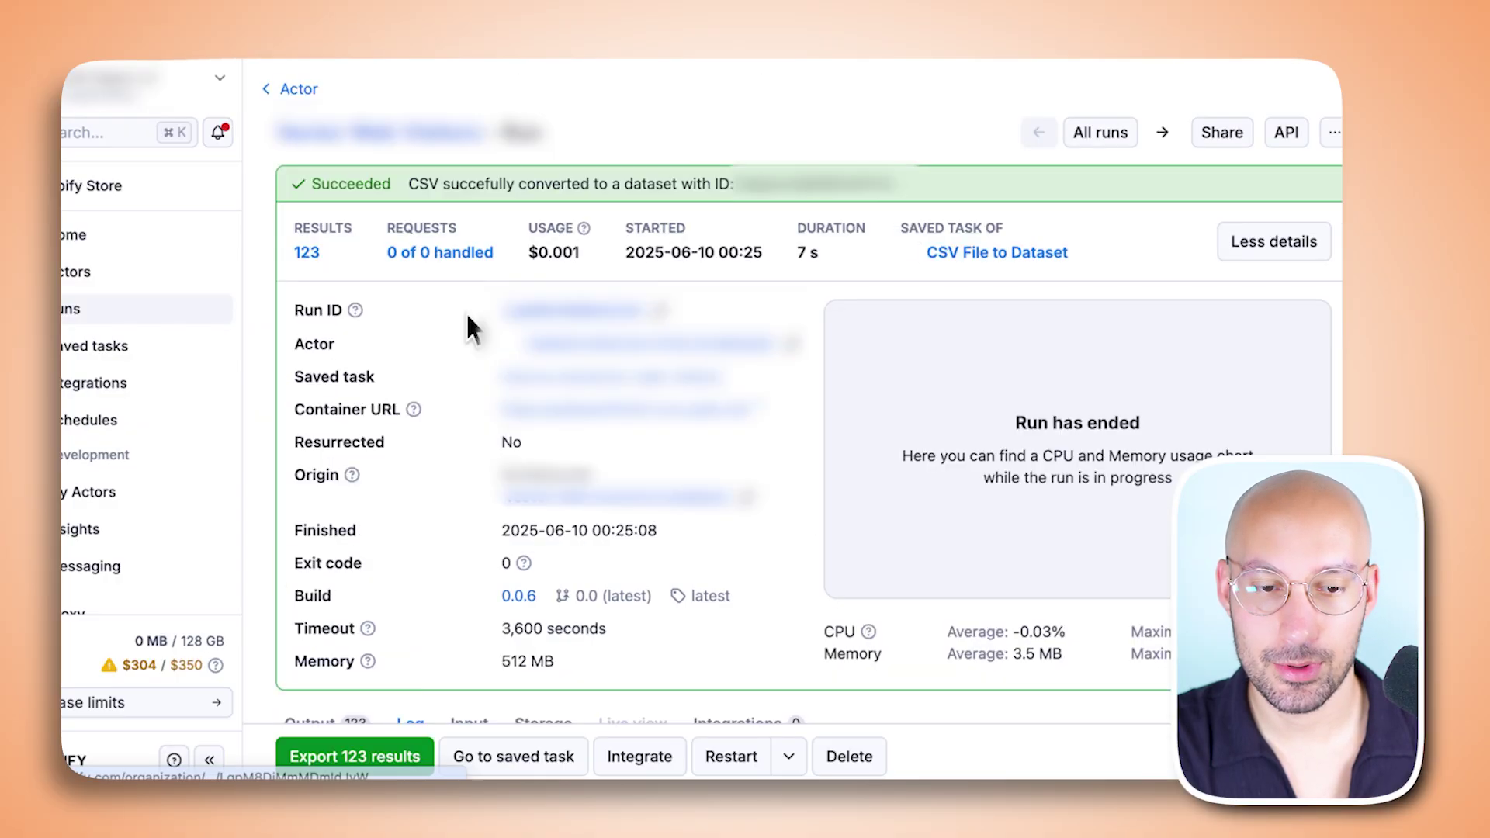
{"action": "scroll", "coordinate": [481, 311], "scroll_direction": "down", "scroll_amount": 10}
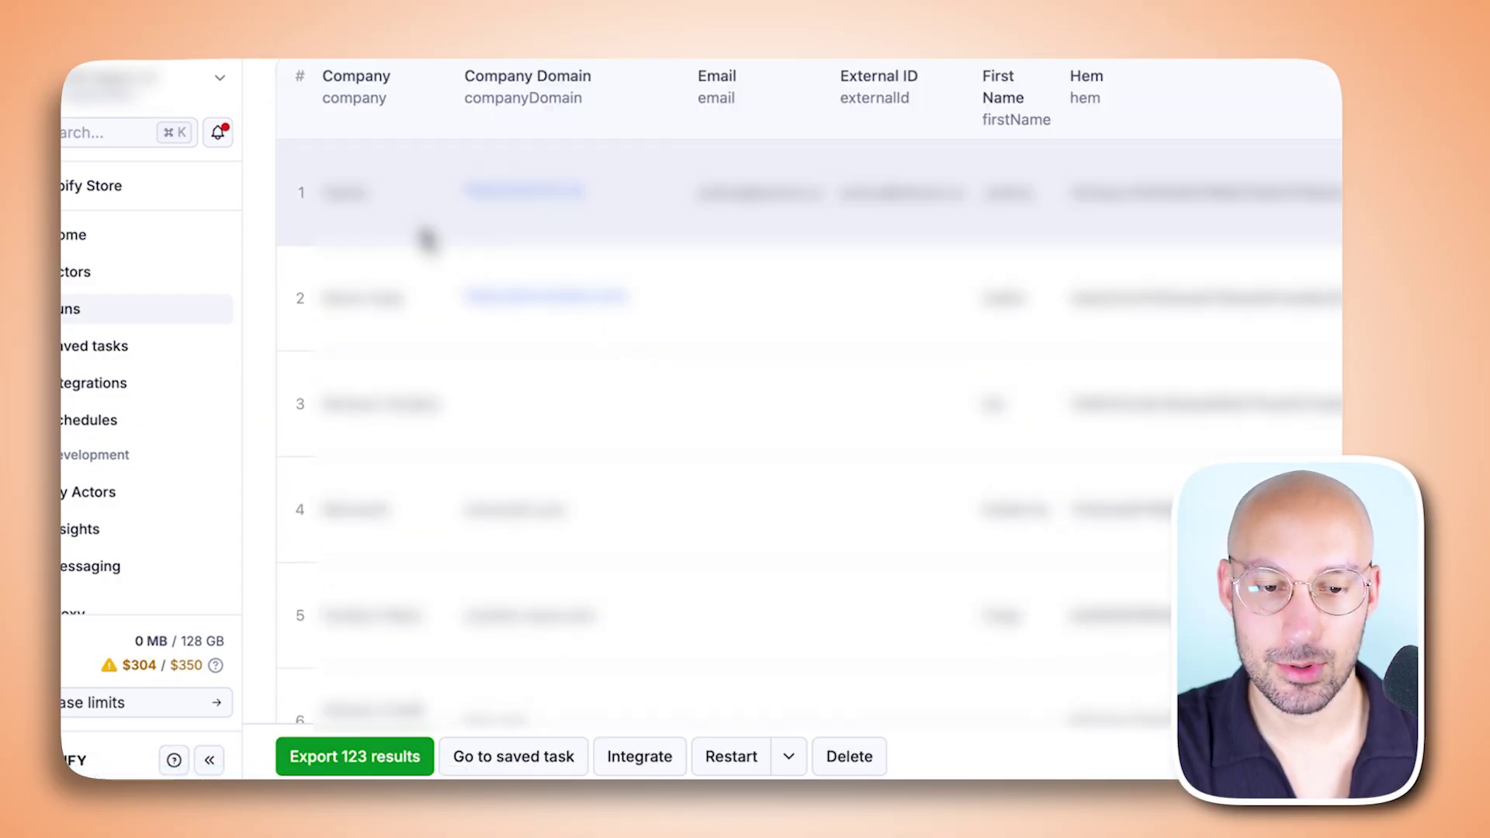
{"action": "scroll", "coordinate": [872, 319], "scroll_direction": "right", "scroll_amount": 5}
{"action": "scroll", "coordinate": [873, 319], "scroll_direction": "right", "scroll_amount": 10}
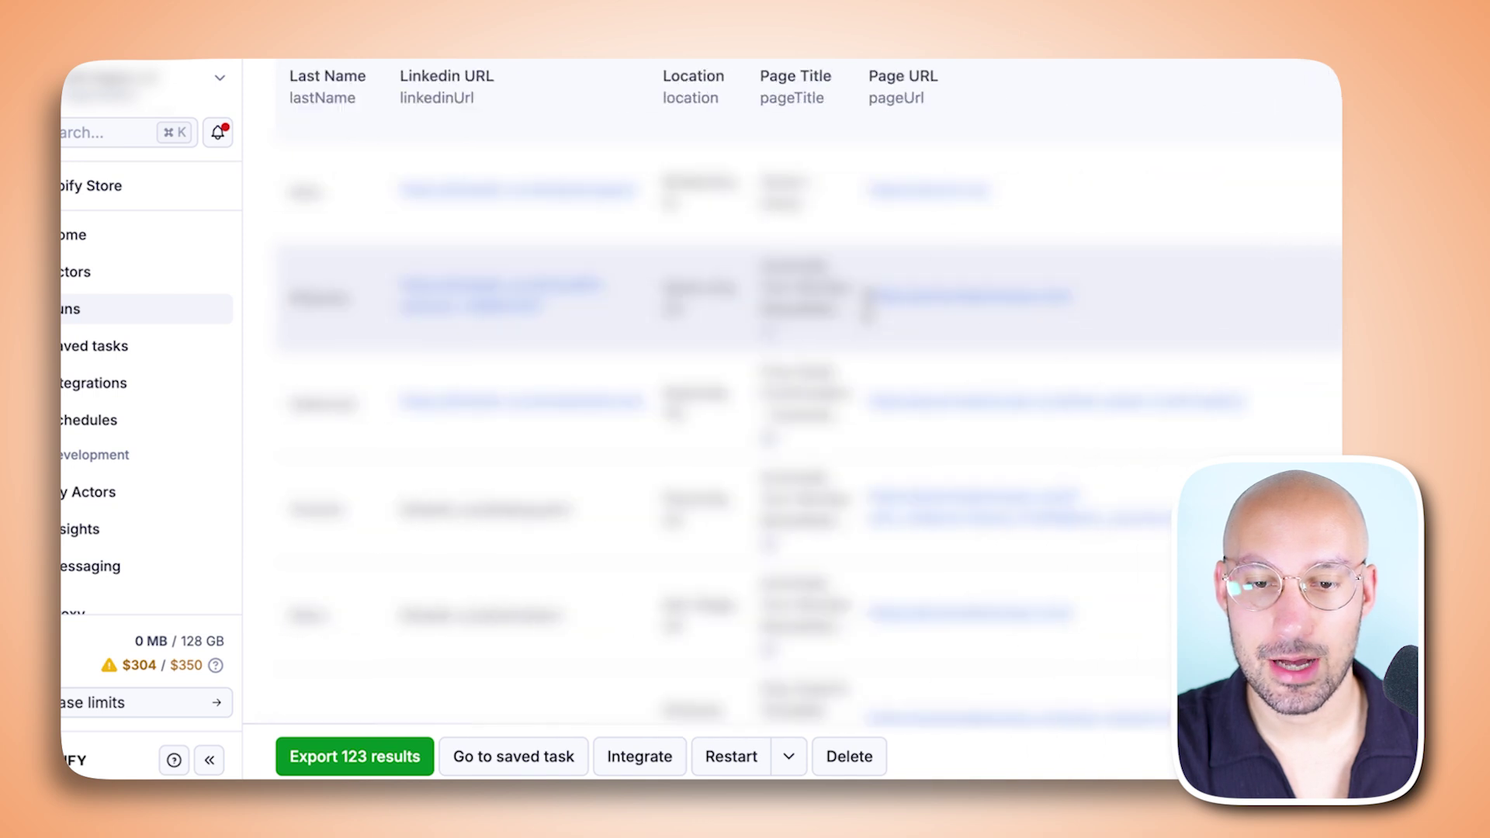
{"action": "scroll", "coordinate": [874, 319], "scroll_direction": "left", "scroll_amount": 8}
{"action": "scroll", "coordinate": [873, 319], "scroll_direction": "left", "scroll_amount": 5}
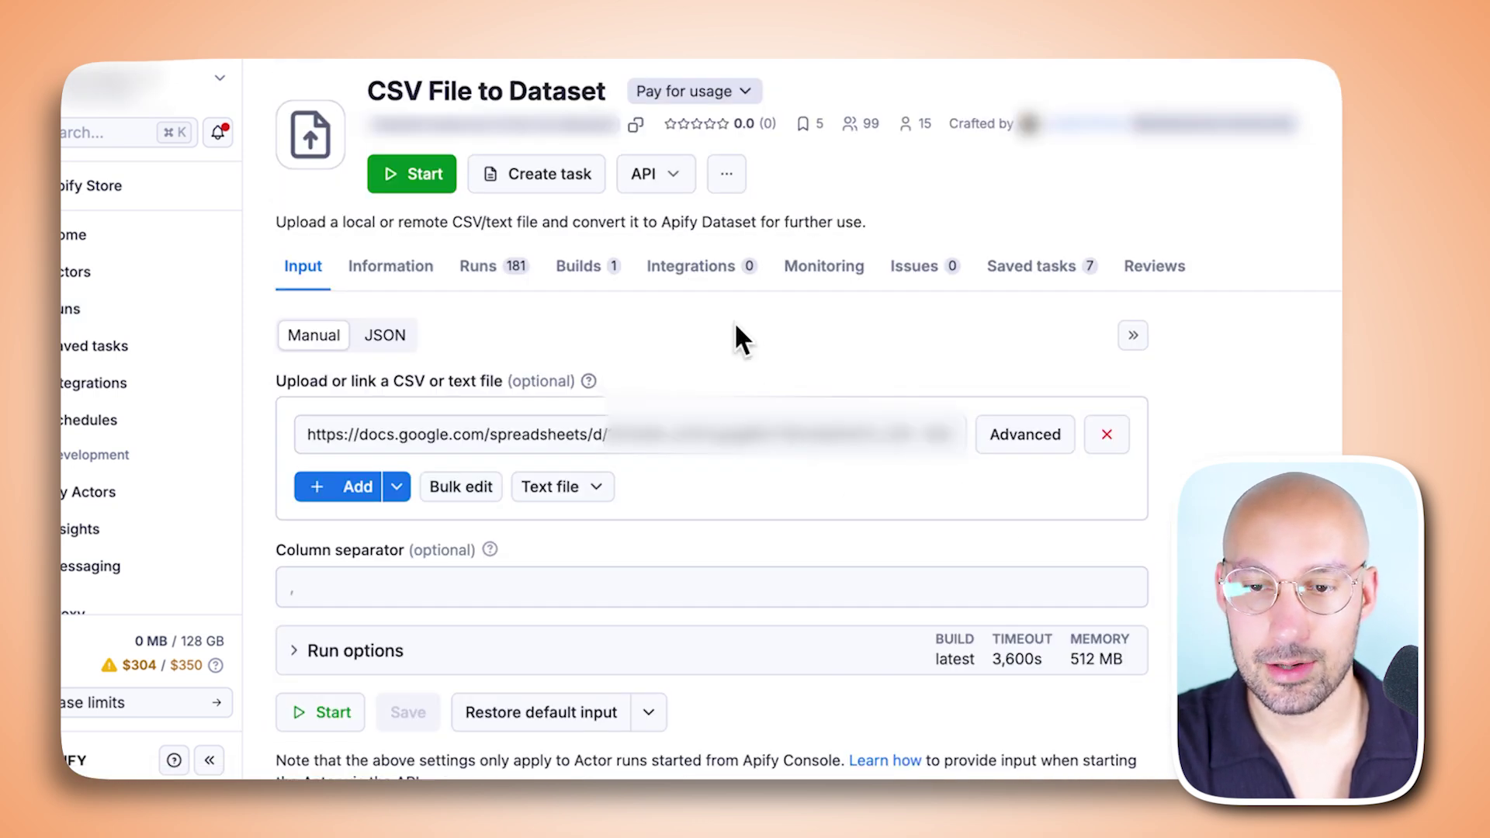
- Create a task titled "Scrape newsletter sign-ups" from the CSV File to Dataset actor, copying its current input
{"action": "left_click", "coordinate": [588, 181]}
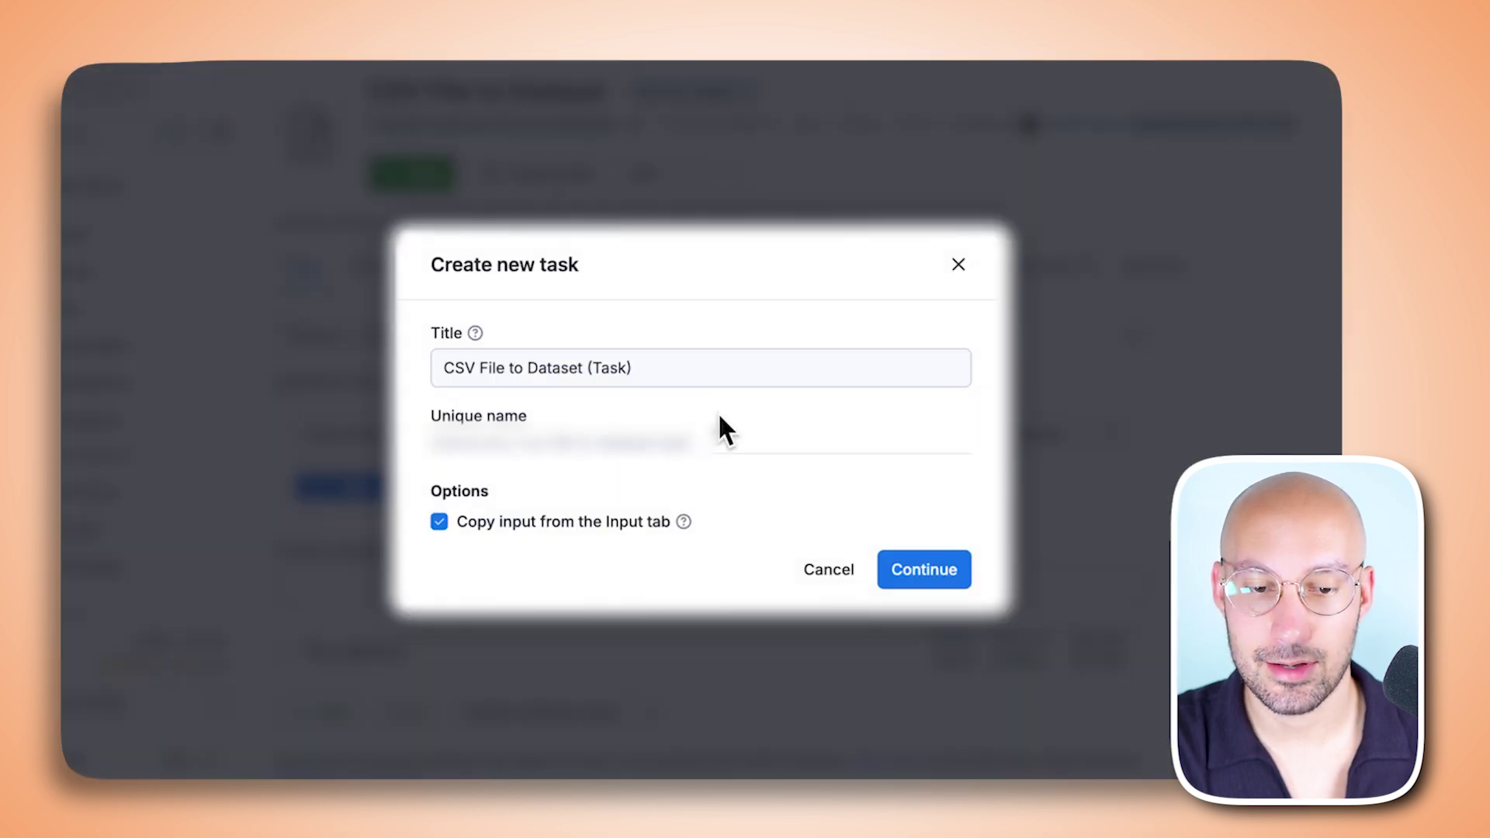
{"action": "triple_click", "coordinate": [732, 373]}
{"action": "type", "text": "Scrape newsletter sign-ups"}
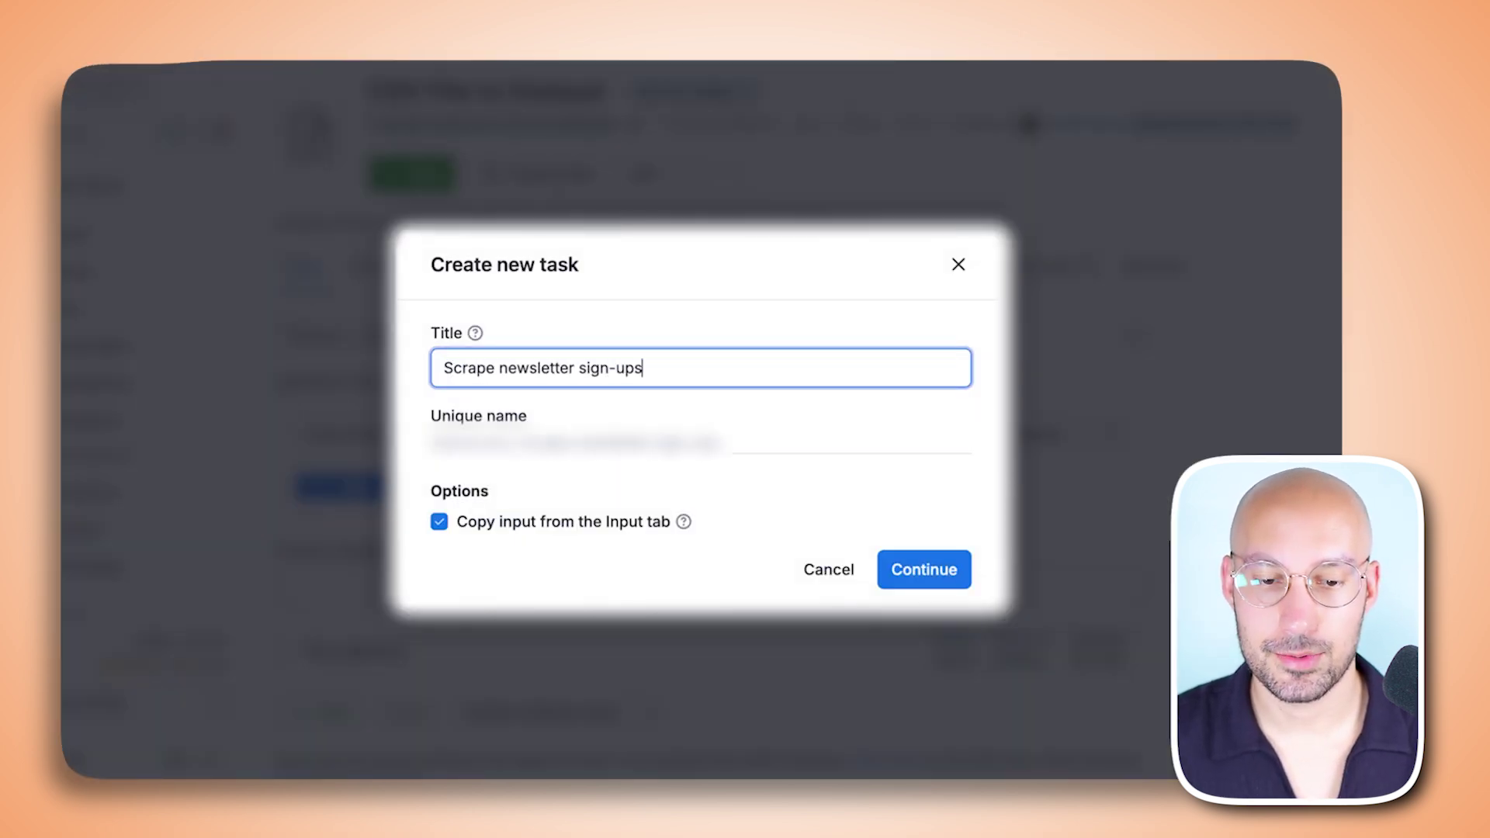
{"action": "key", "text": "Return"}
- Review the new task's scheduling options, including the daily run and timezone, and close them without creating a schedule
{"action": "left_click", "coordinate": [1287, 134]}
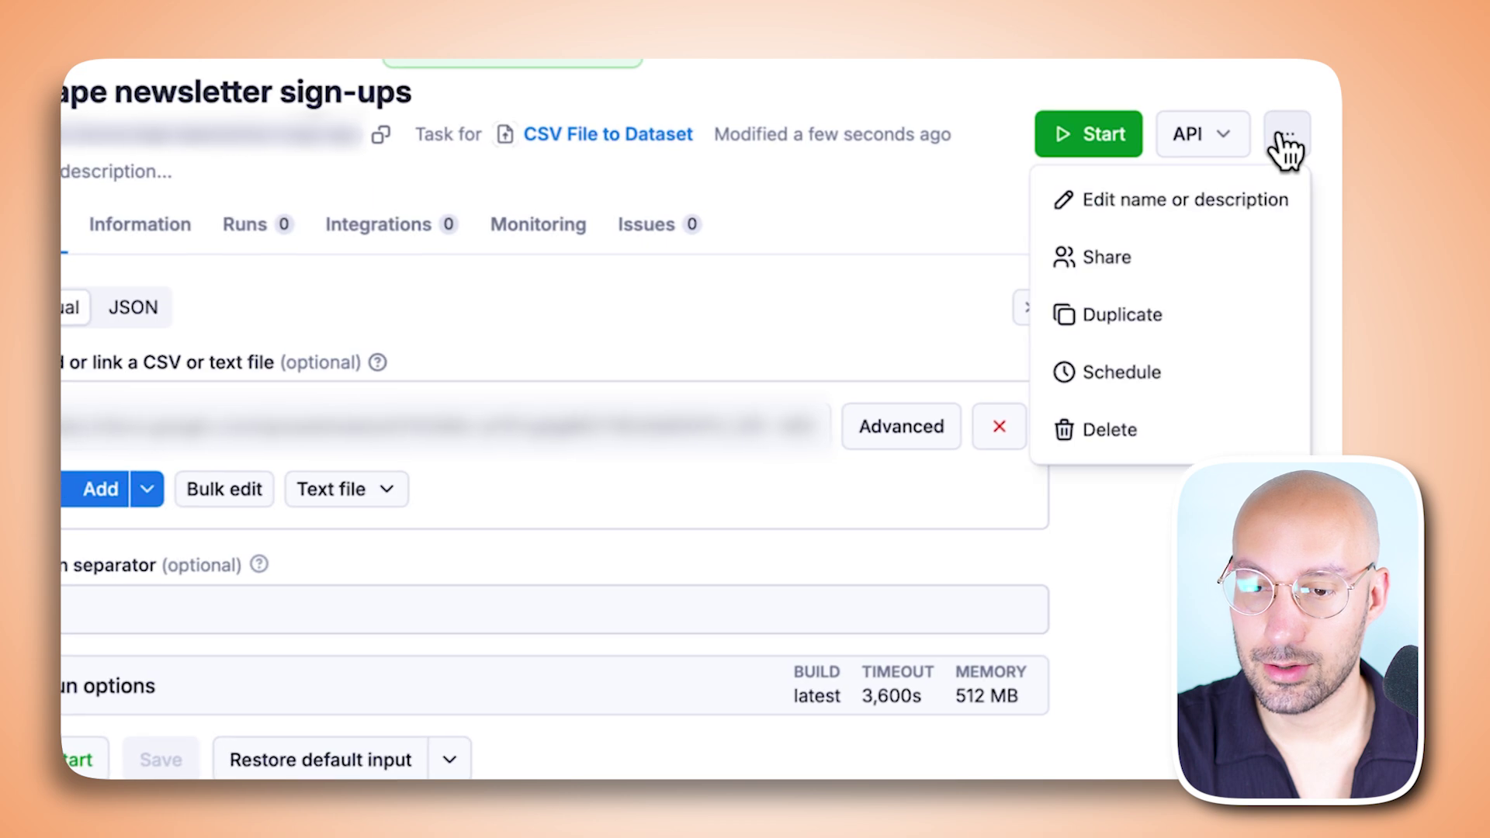
{"action": "left_click", "coordinate": [1153, 367]}
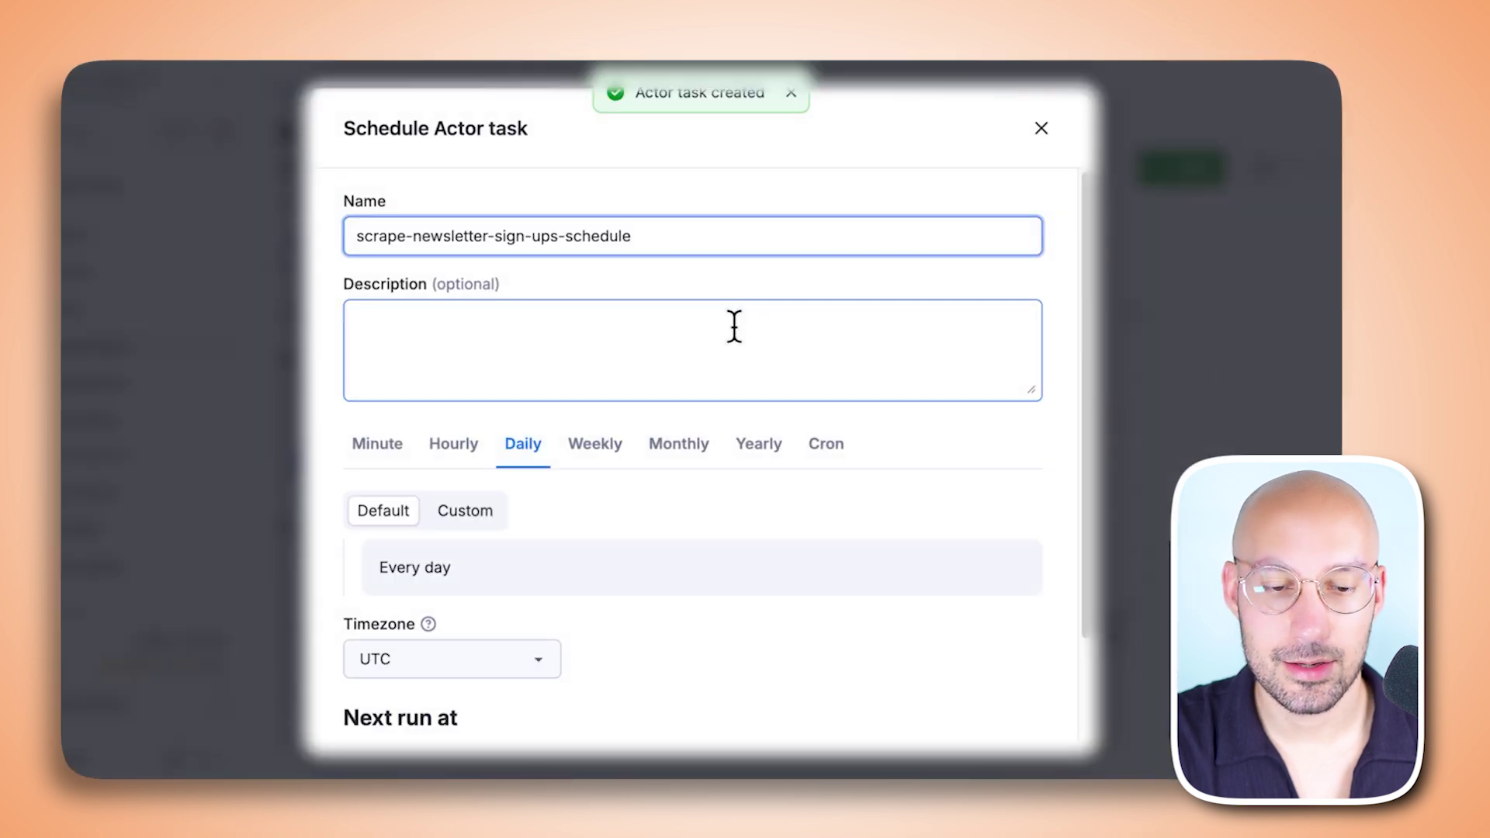
{"action": "scroll", "coordinate": [745, 326], "scroll_direction": "down", "scroll_amount": 2}
{"action": "scroll", "coordinate": [780, 326], "scroll_direction": "up", "scroll_amount": 2}
{"action": "scroll", "coordinate": [727, 395], "scroll_direction": "down", "scroll_amount": 2}
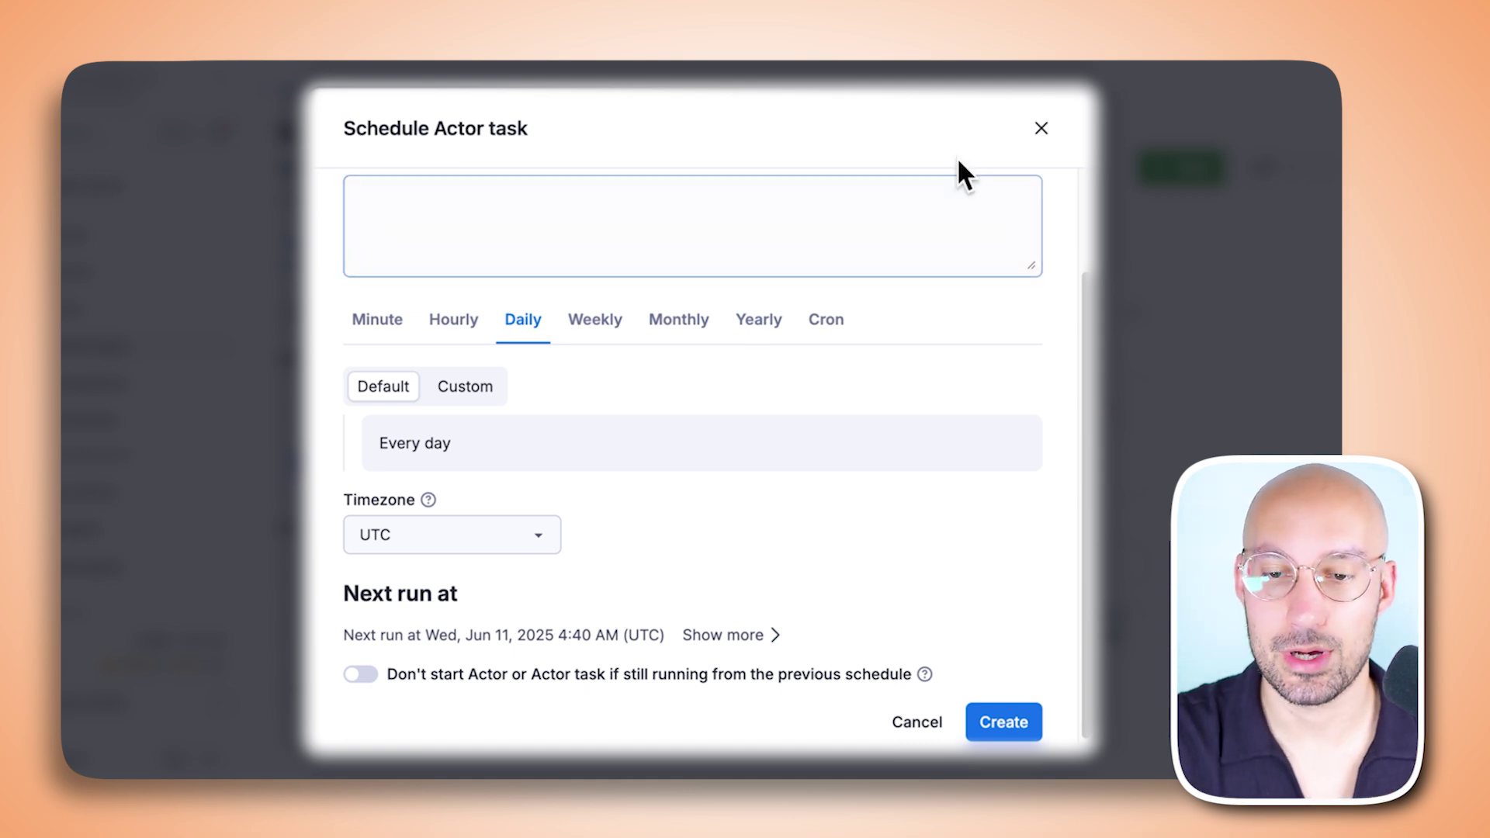
{"action": "left_click", "coordinate": [1037, 132]}
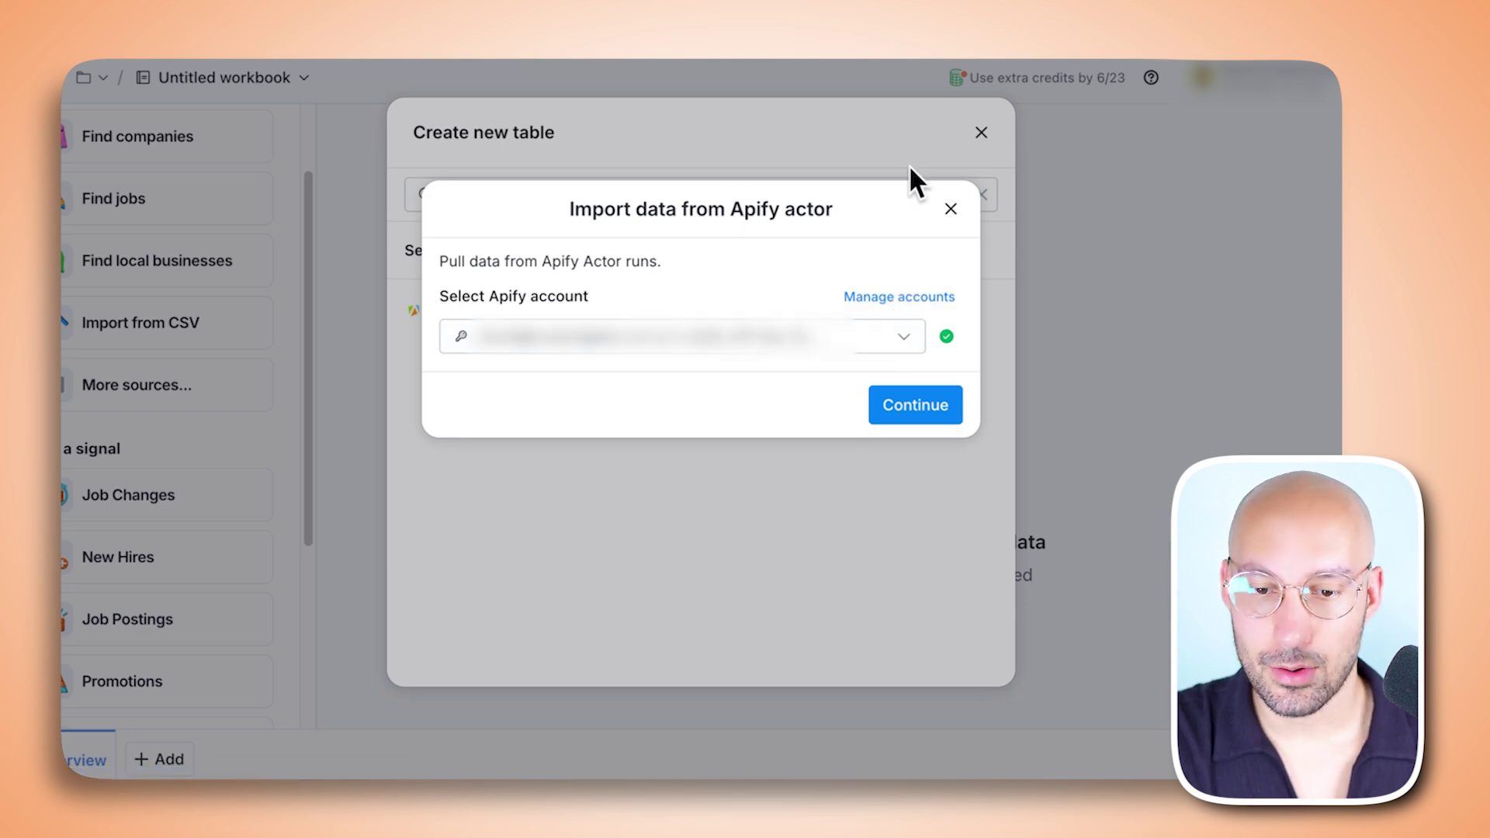
- Import data into the Clay table using the connected Apify account, the csv-file-to-dataset actor and the newsletter-subscribers task
{"action": "left_click", "coordinate": [913, 407]}
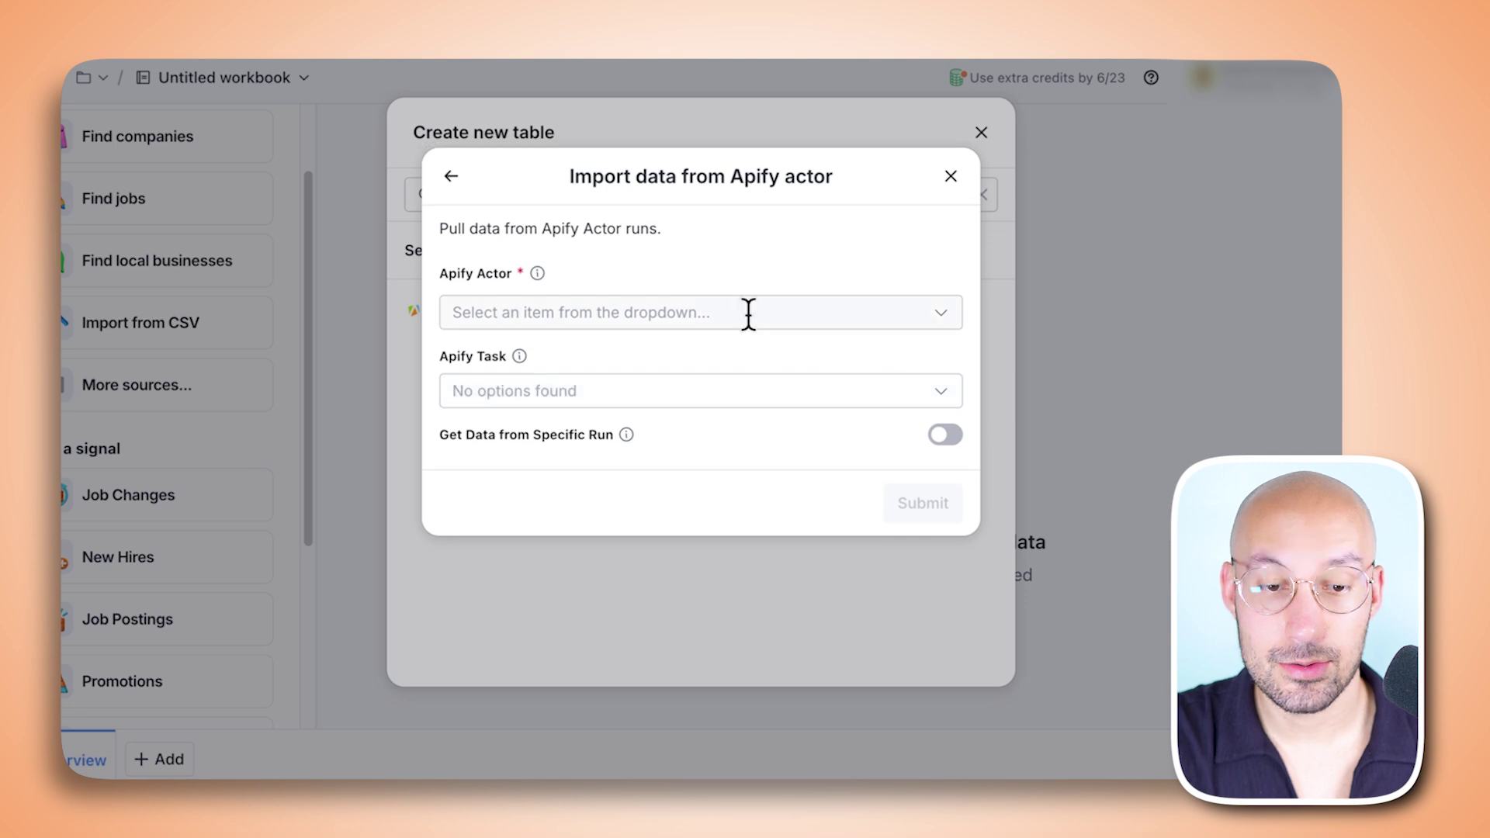
{"action": "left_click", "coordinate": [748, 314]}
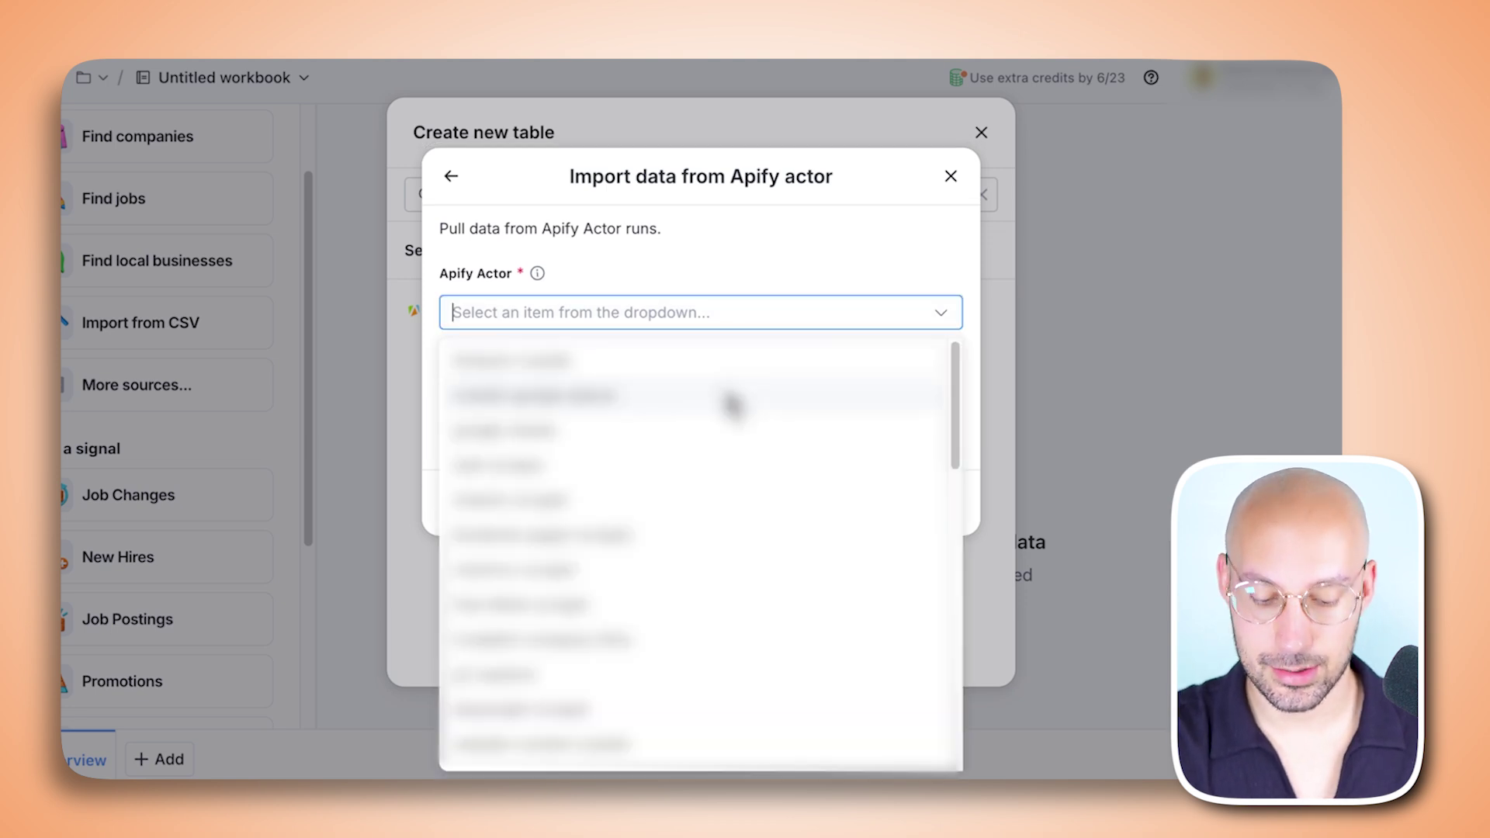
{"action": "type", "text": "csv"}
{"action": "left_click", "coordinate": [680, 362]}
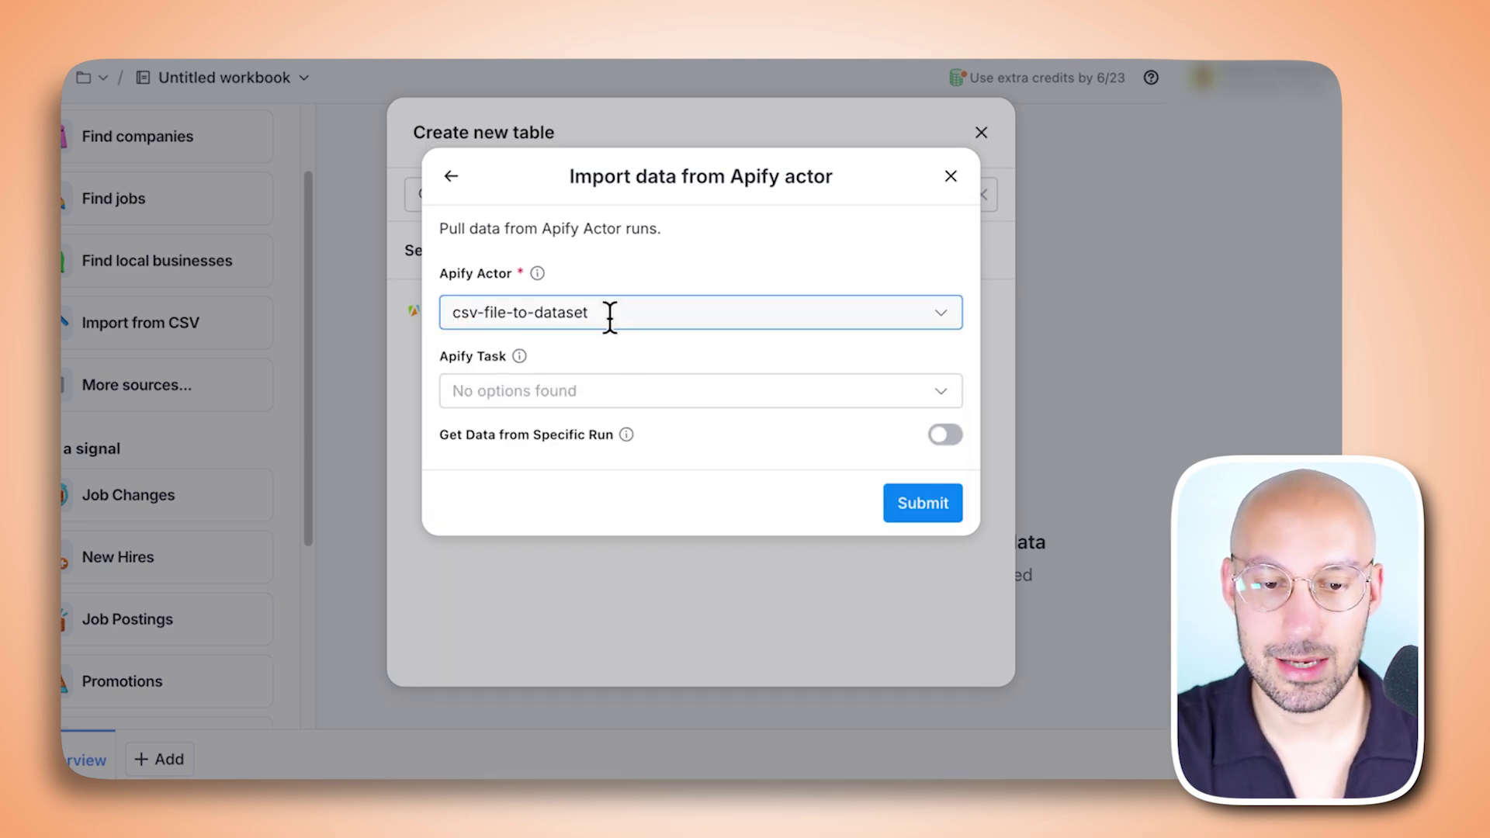
{"action": "left_click", "coordinate": [662, 388]}
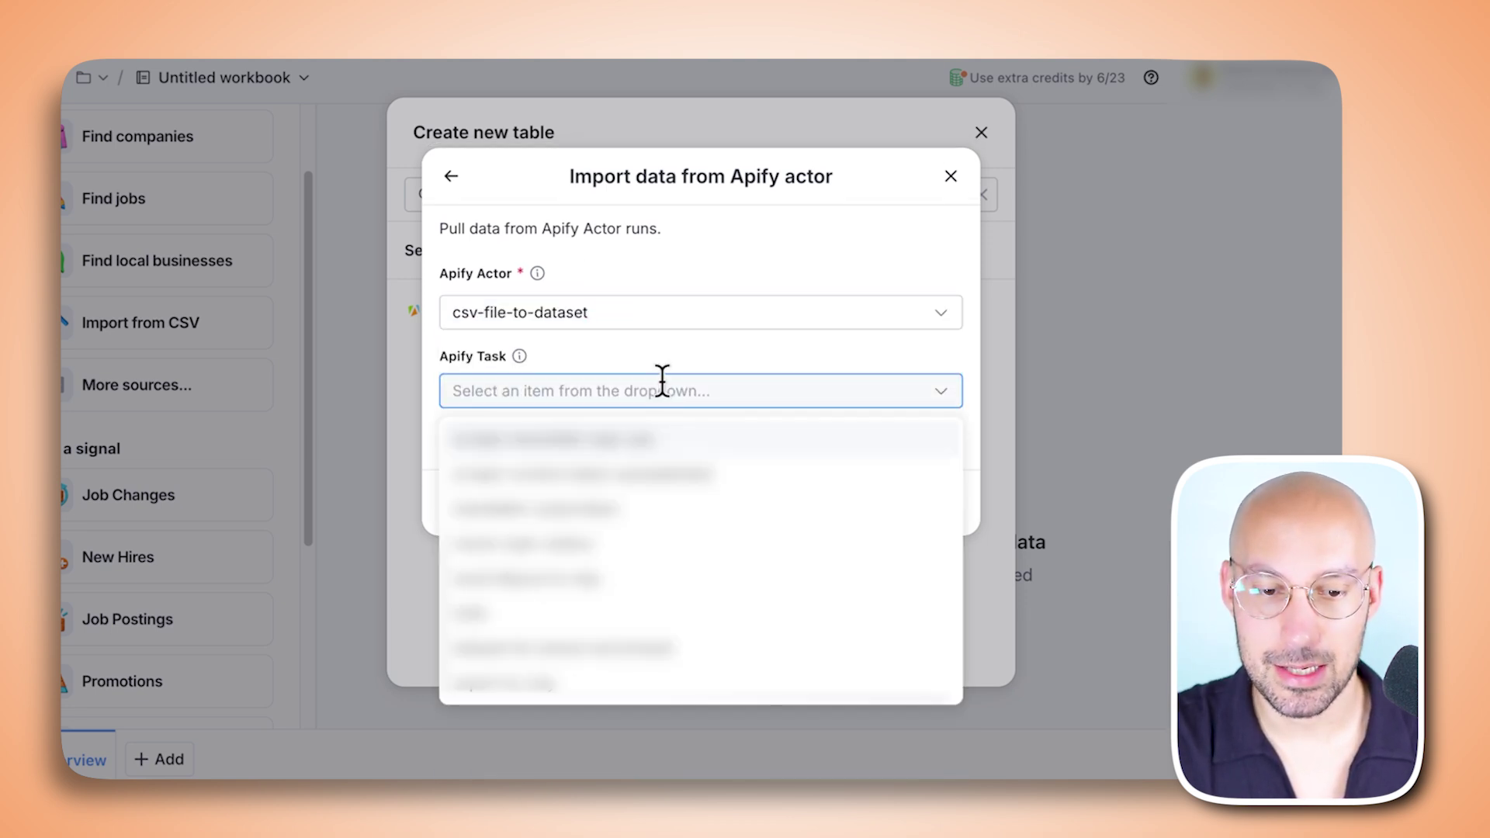
{"action": "left_click", "coordinate": [636, 441]}
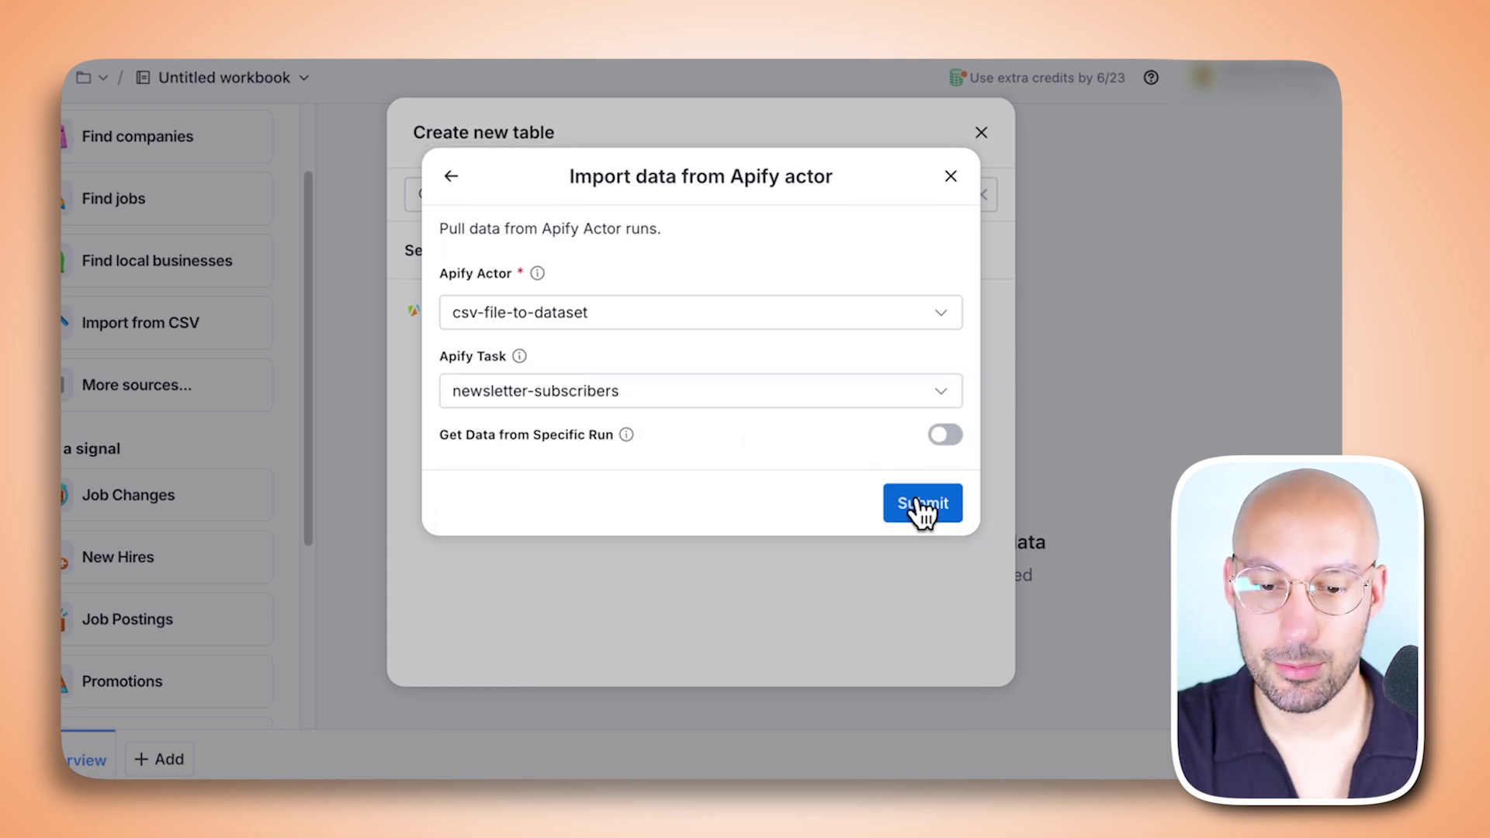
{"action": "left_click", "coordinate": [915, 503]}
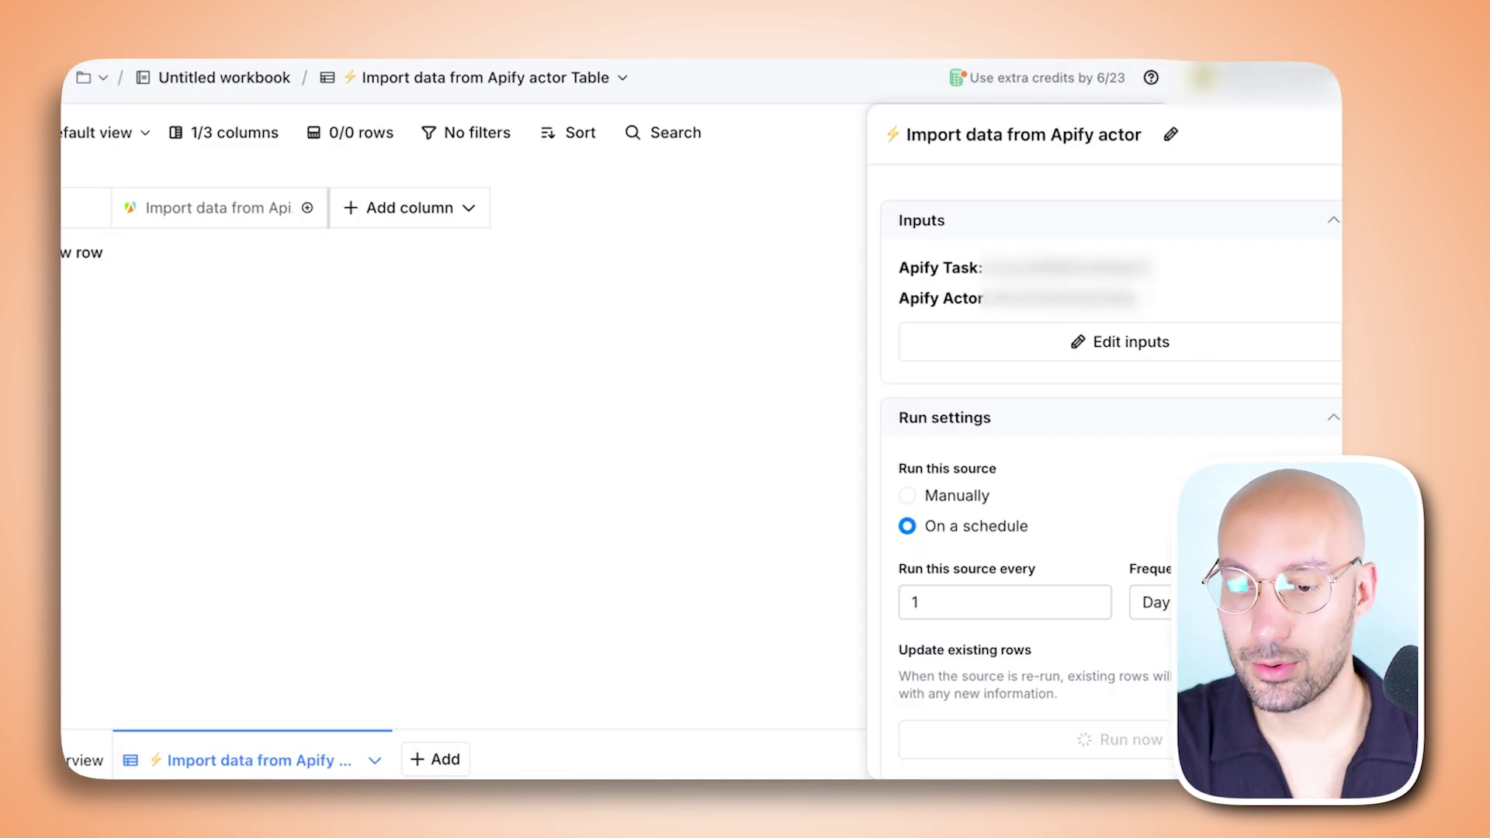
- Close the source settings and inspect the fields of the first imported Apify record
{"action": "left_click", "coordinate": [1305, 141]}
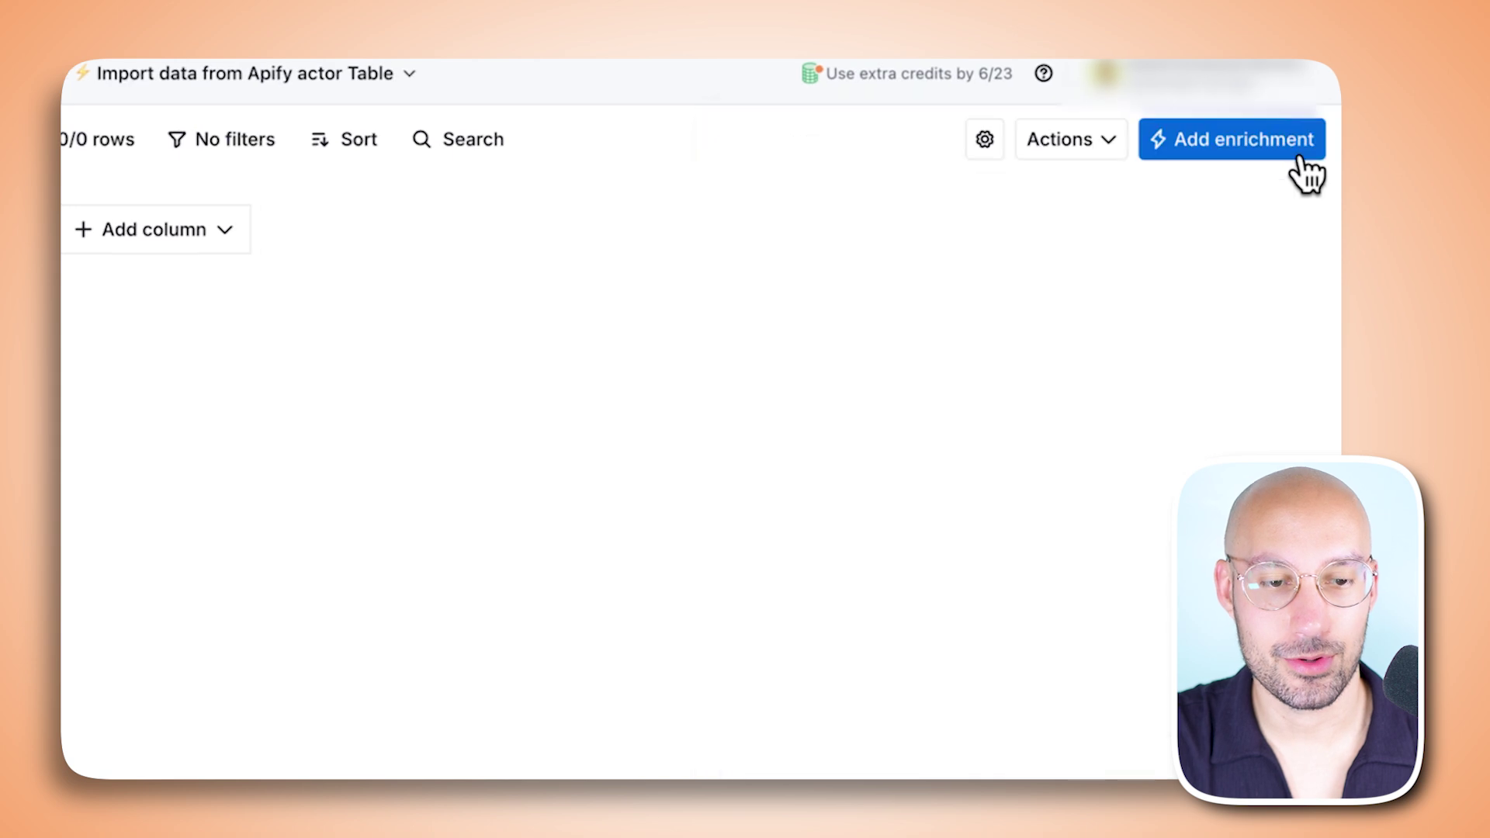
{"action": "scroll", "coordinate": [442, 351], "scroll_direction": "down", "scroll_amount": 5}
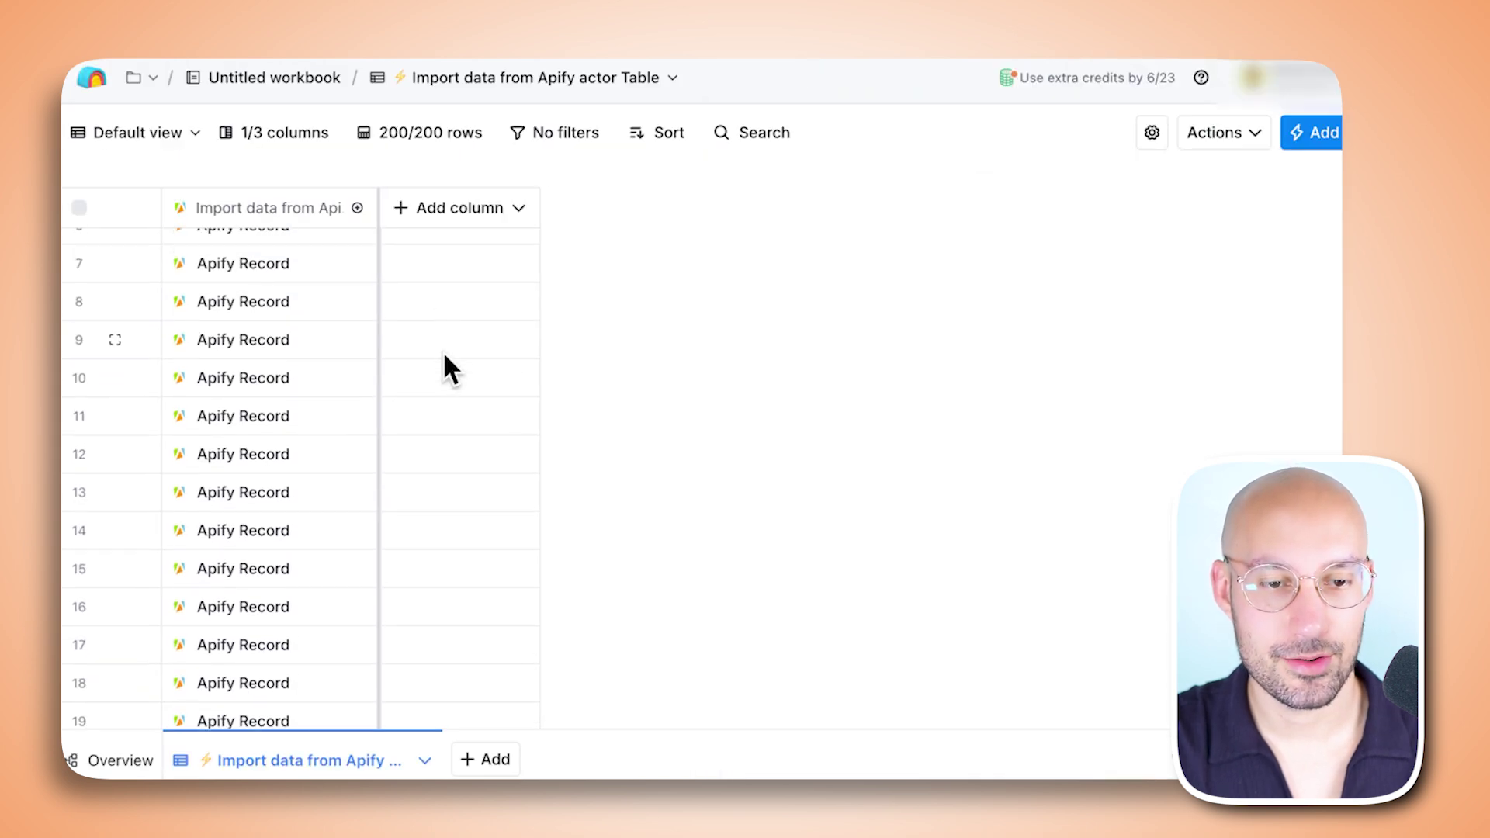
{"action": "scroll", "coordinate": [442, 351], "scroll_direction": "up", "scroll_amount": 5}
{"action": "left_click", "coordinate": [267, 248]}
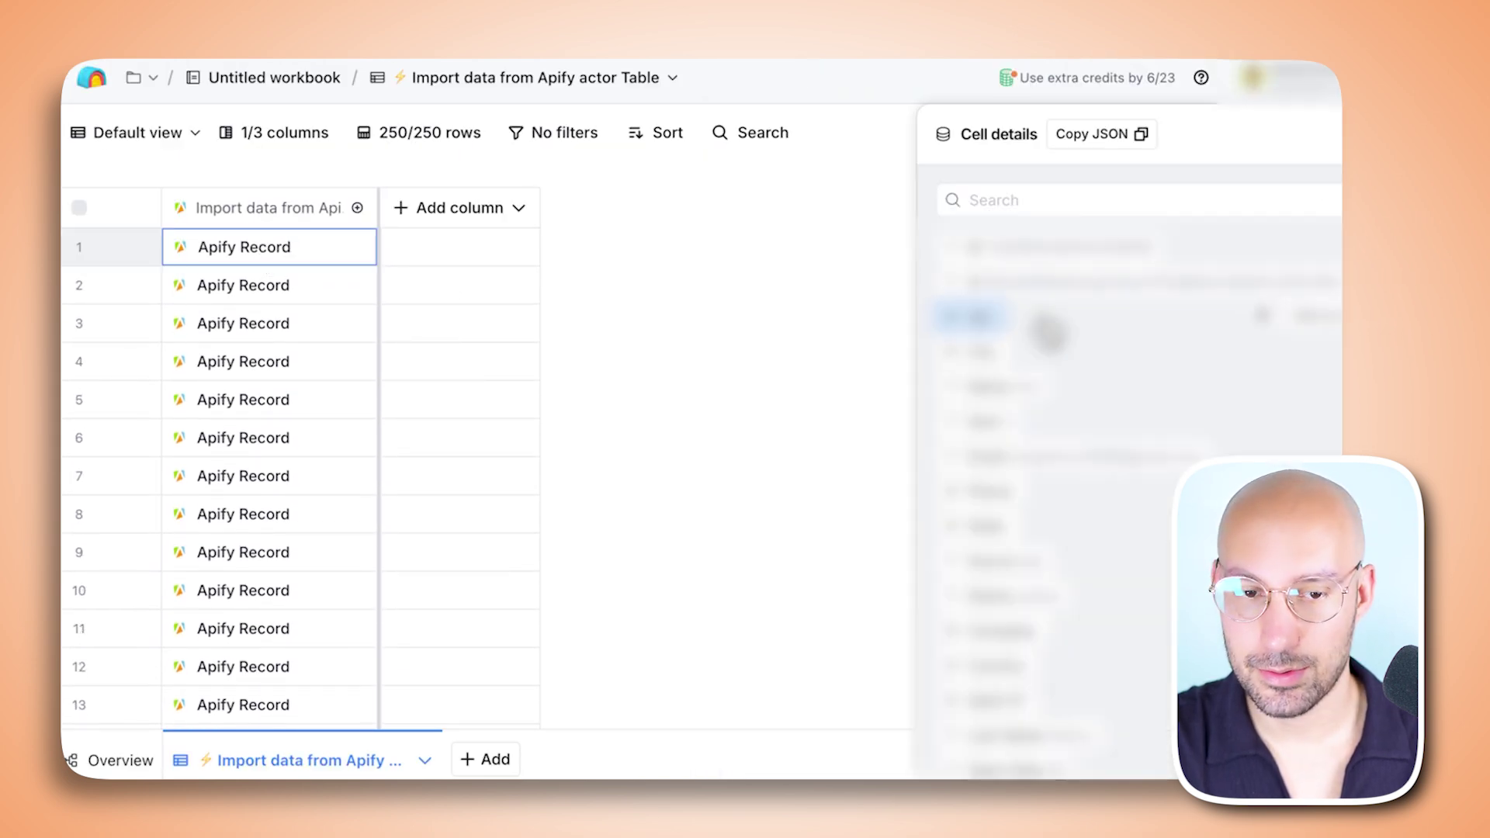
{"action": "scroll", "coordinate": [1114, 338], "scroll_direction": "down", "scroll_amount": 10}
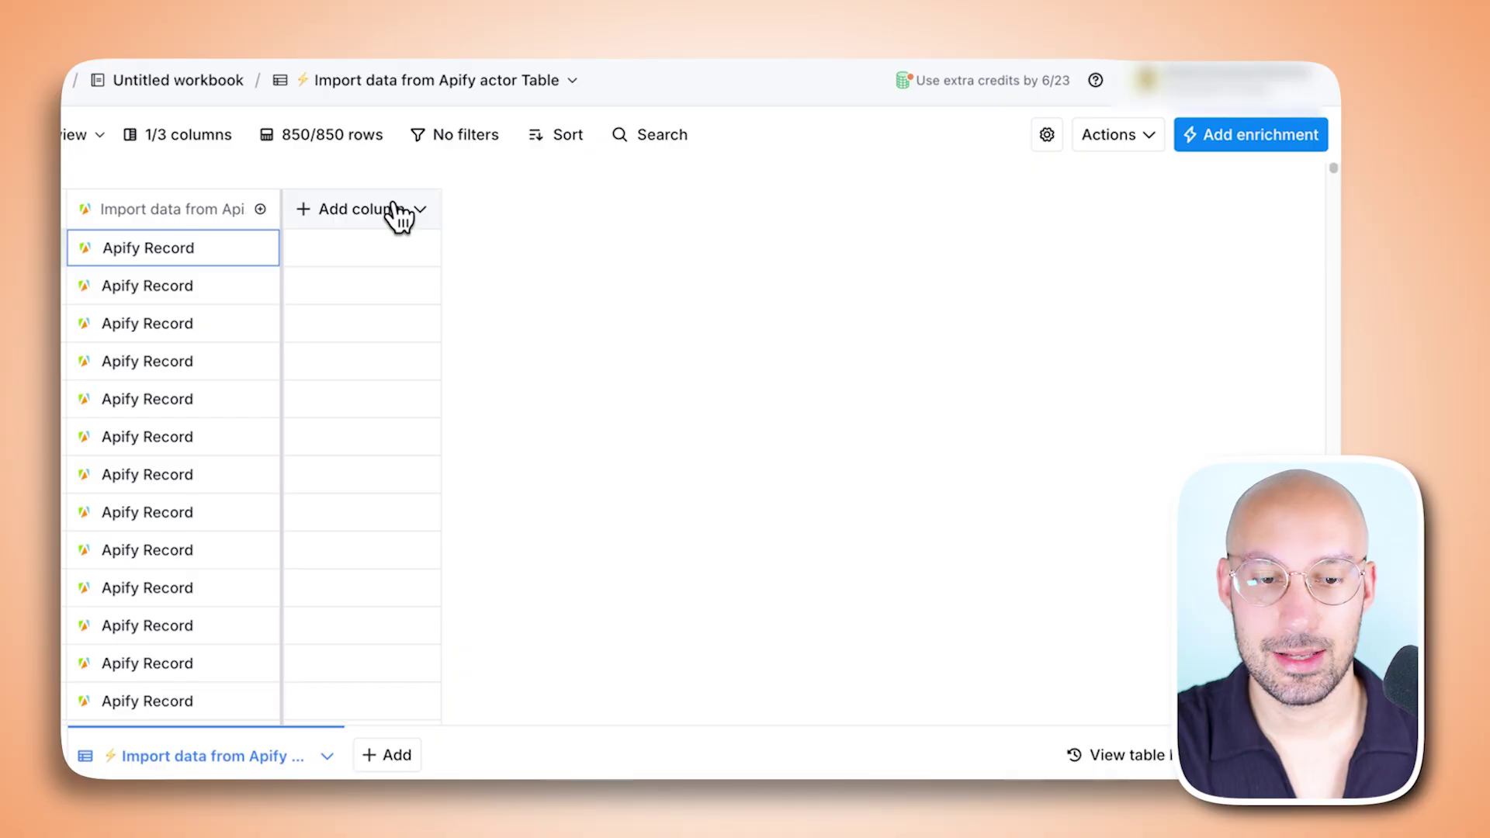
- Add a Use AI column with the "Create or modify content" use case and expand its OpenAI GPT 4o model settings
{"action": "left_click", "coordinate": [392, 210]}
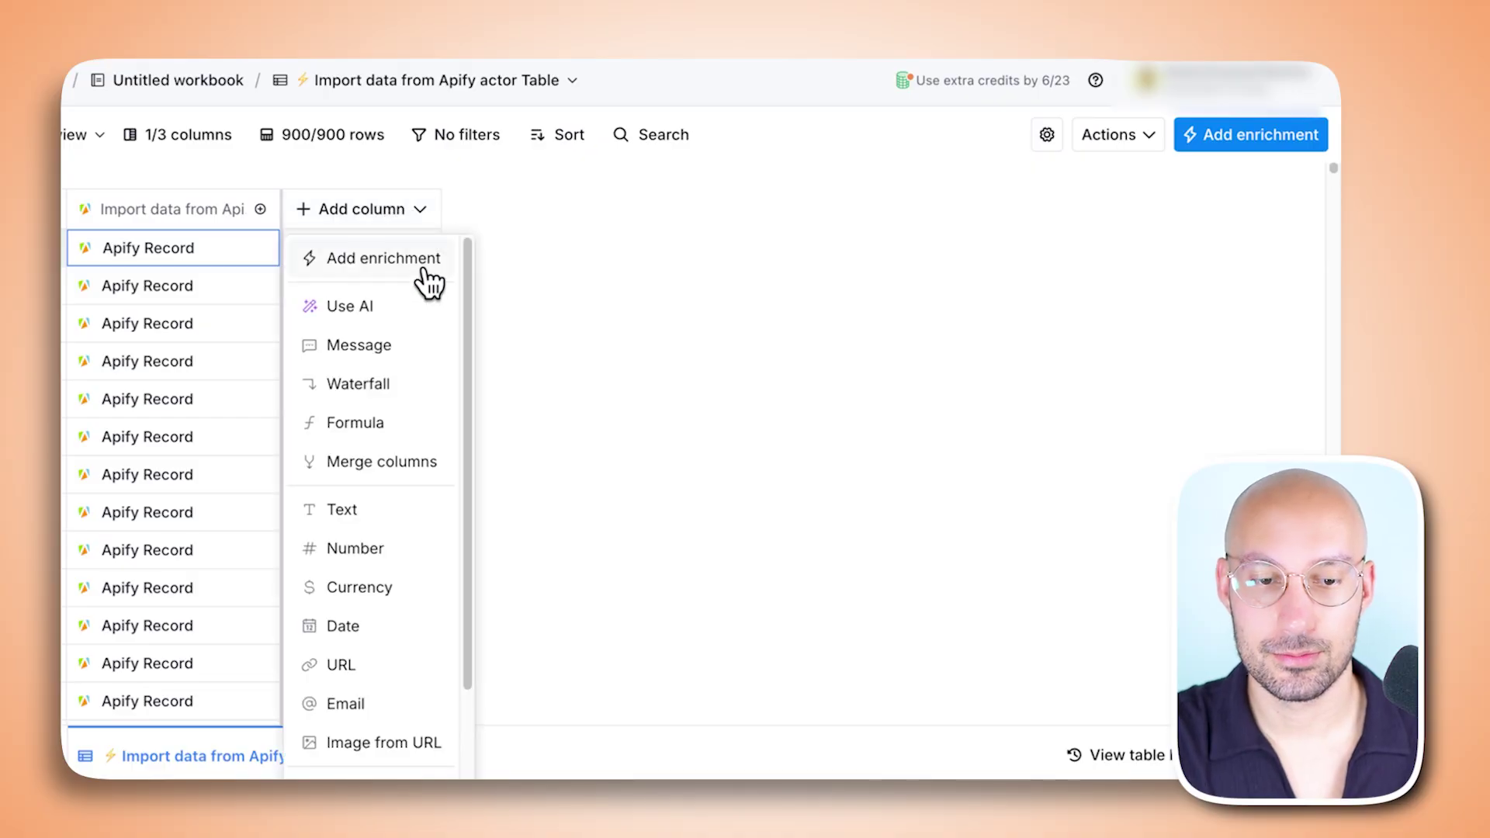
{"action": "left_click", "coordinate": [415, 306]}
{"action": "left_click", "coordinate": [1257, 192]}
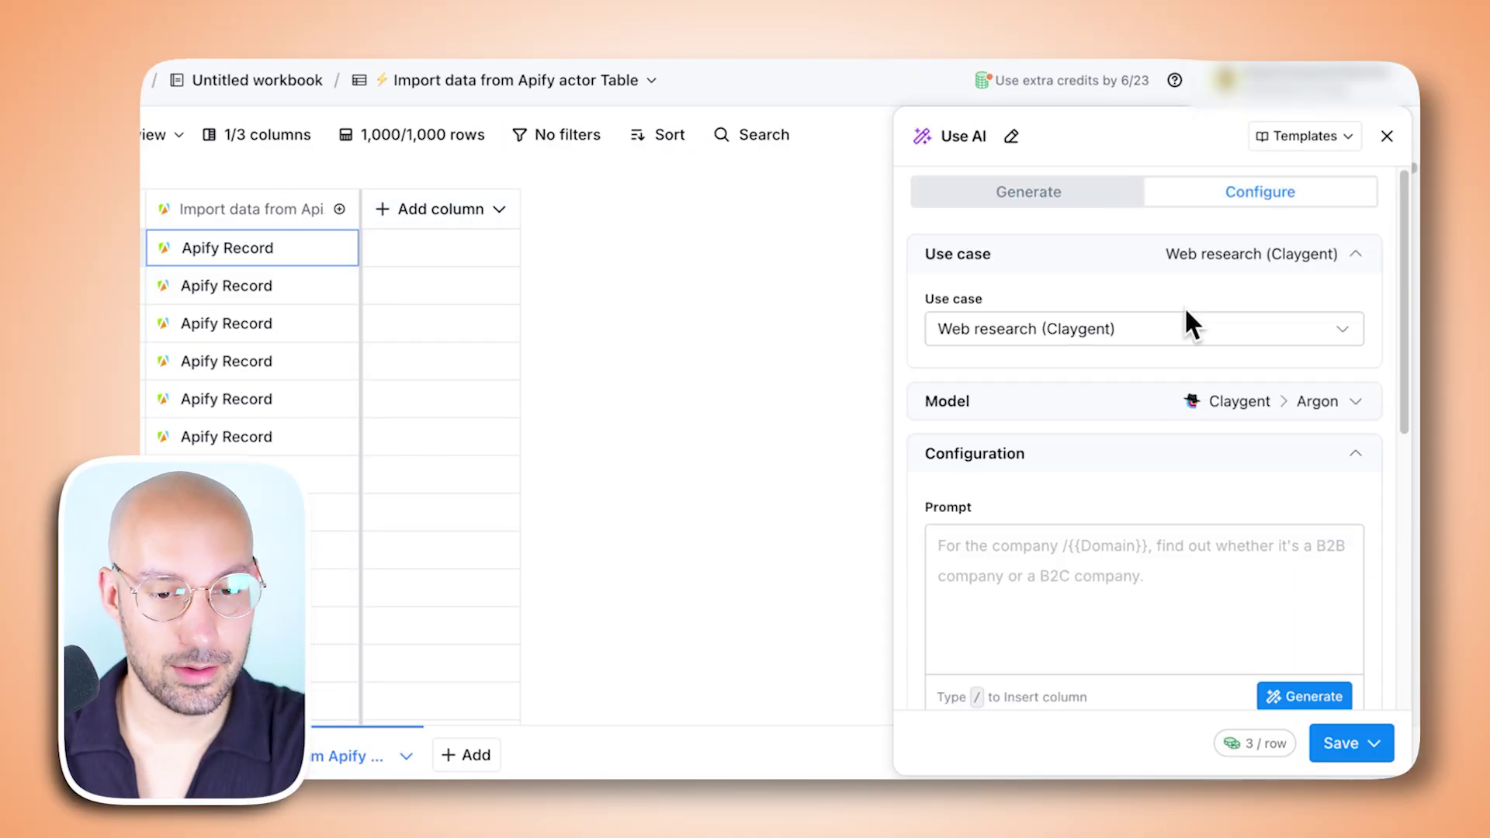
{"action": "left_click", "coordinate": [1185, 327]}
{"action": "left_click", "coordinate": [1111, 497]}
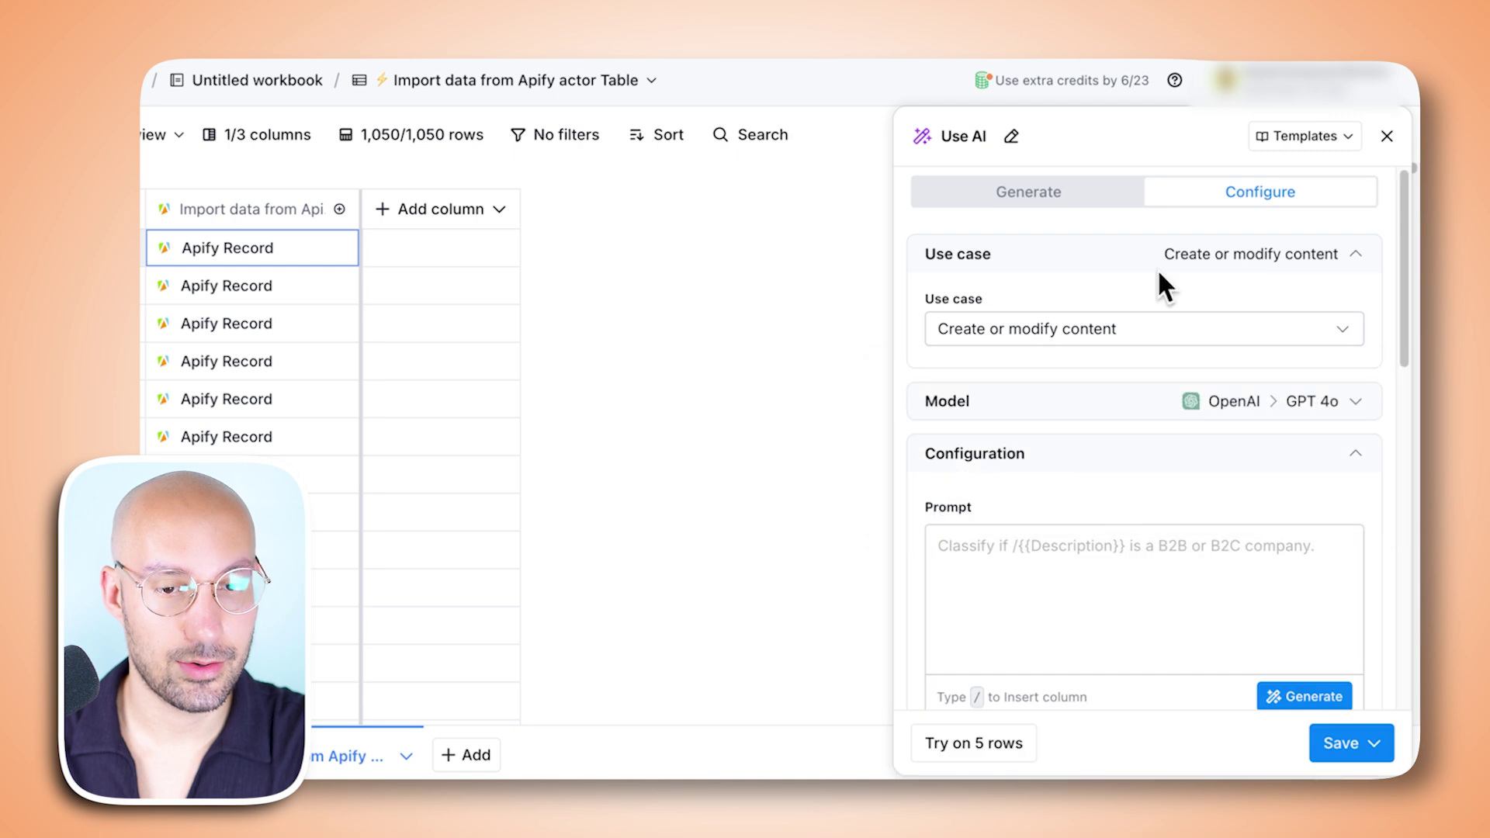
{"action": "left_click", "coordinate": [1268, 409]}
{"action": "scroll", "coordinate": [1203, 419], "scroll_direction": "down", "scroll_amount": 3}
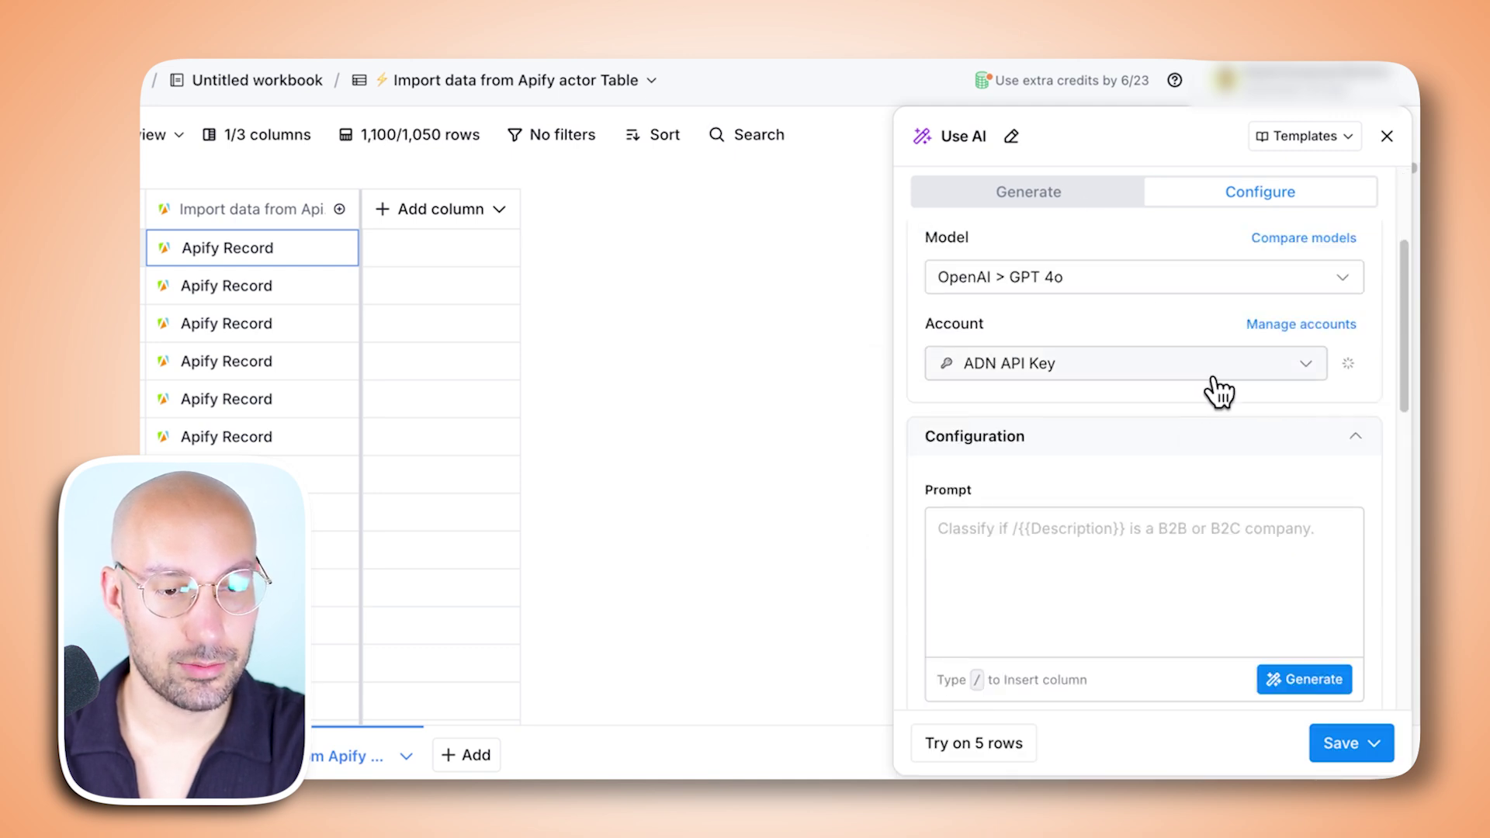
- Review the OpenAI account connections and the option to add a connection, and return to the AI column settings
{"action": "left_click", "coordinate": [1310, 327]}
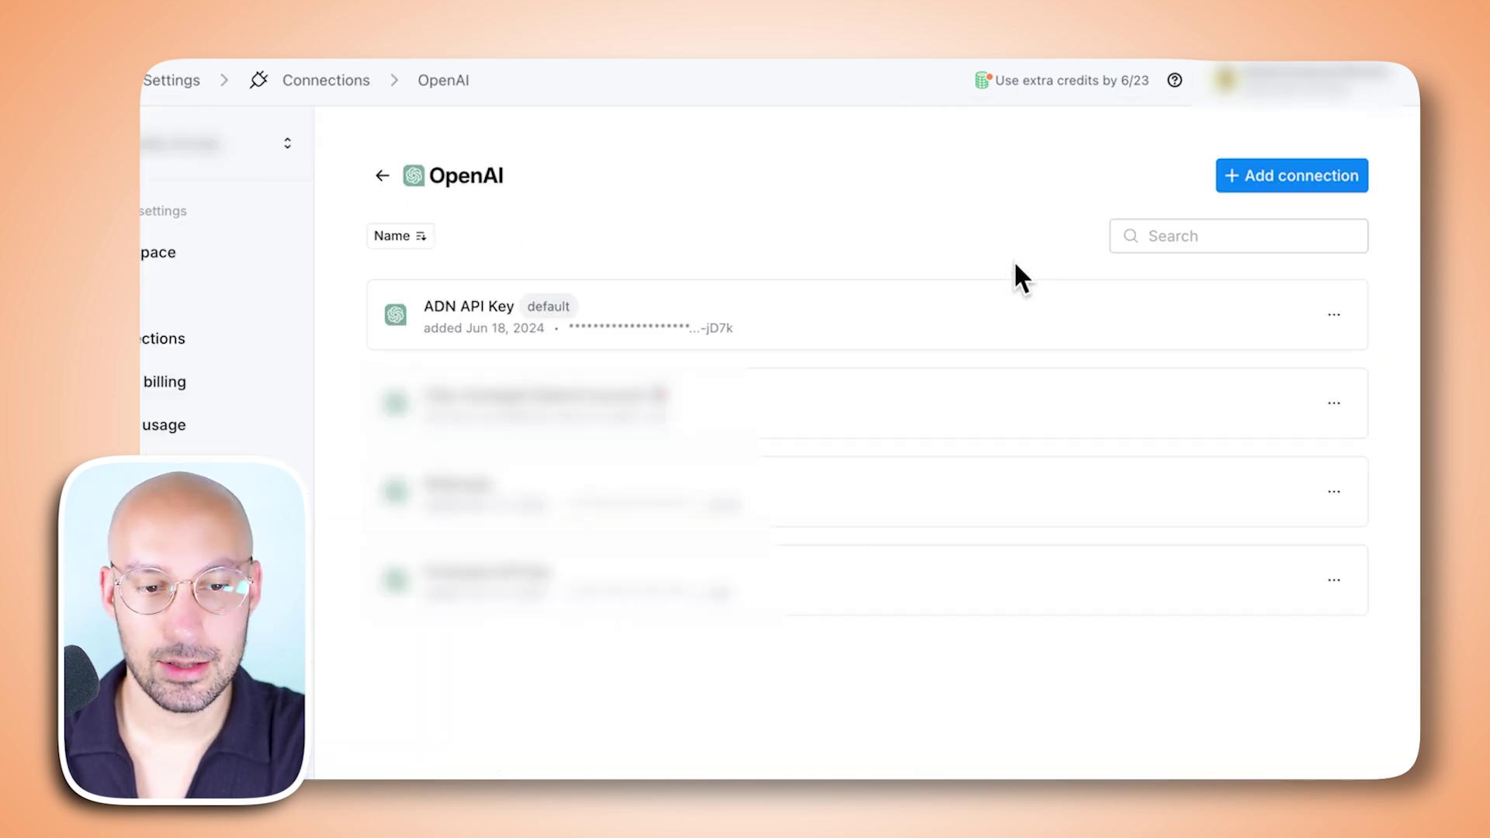
{"action": "left_click", "coordinate": [1269, 194]}
{"action": "left_click", "coordinate": [975, 183]}
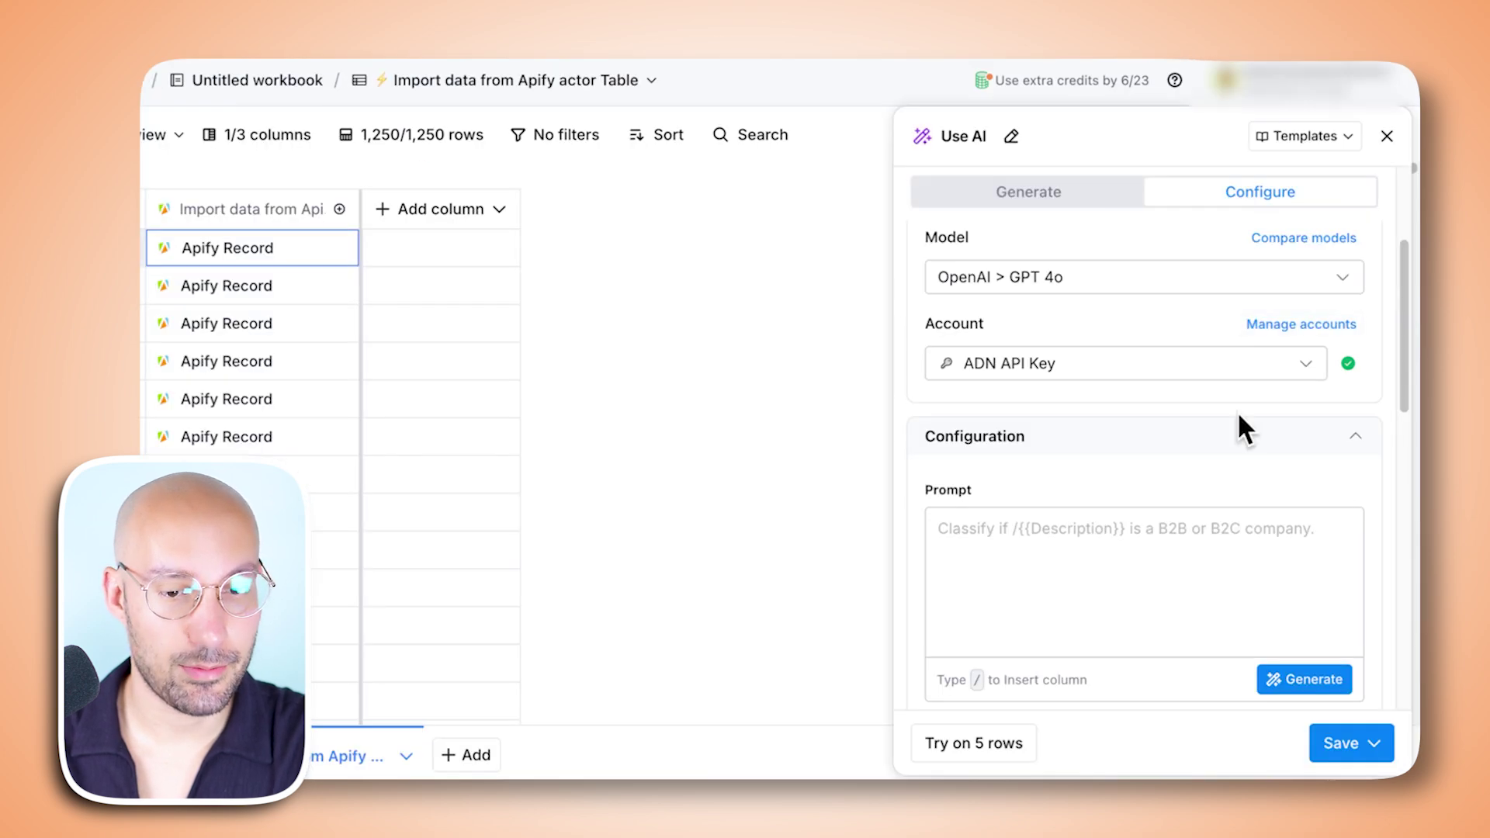
- Set the prompt to "Return me the name of the person in this dataset:" followed by the "Import data from Apify actor" column reference
{"action": "scroll", "coordinate": [1237, 419], "scroll_direction": "down", "scroll_amount": 1}
{"action": "left_click", "coordinate": [1200, 432]}
{"action": "type", "text": "Return me the name of the person in this data"}
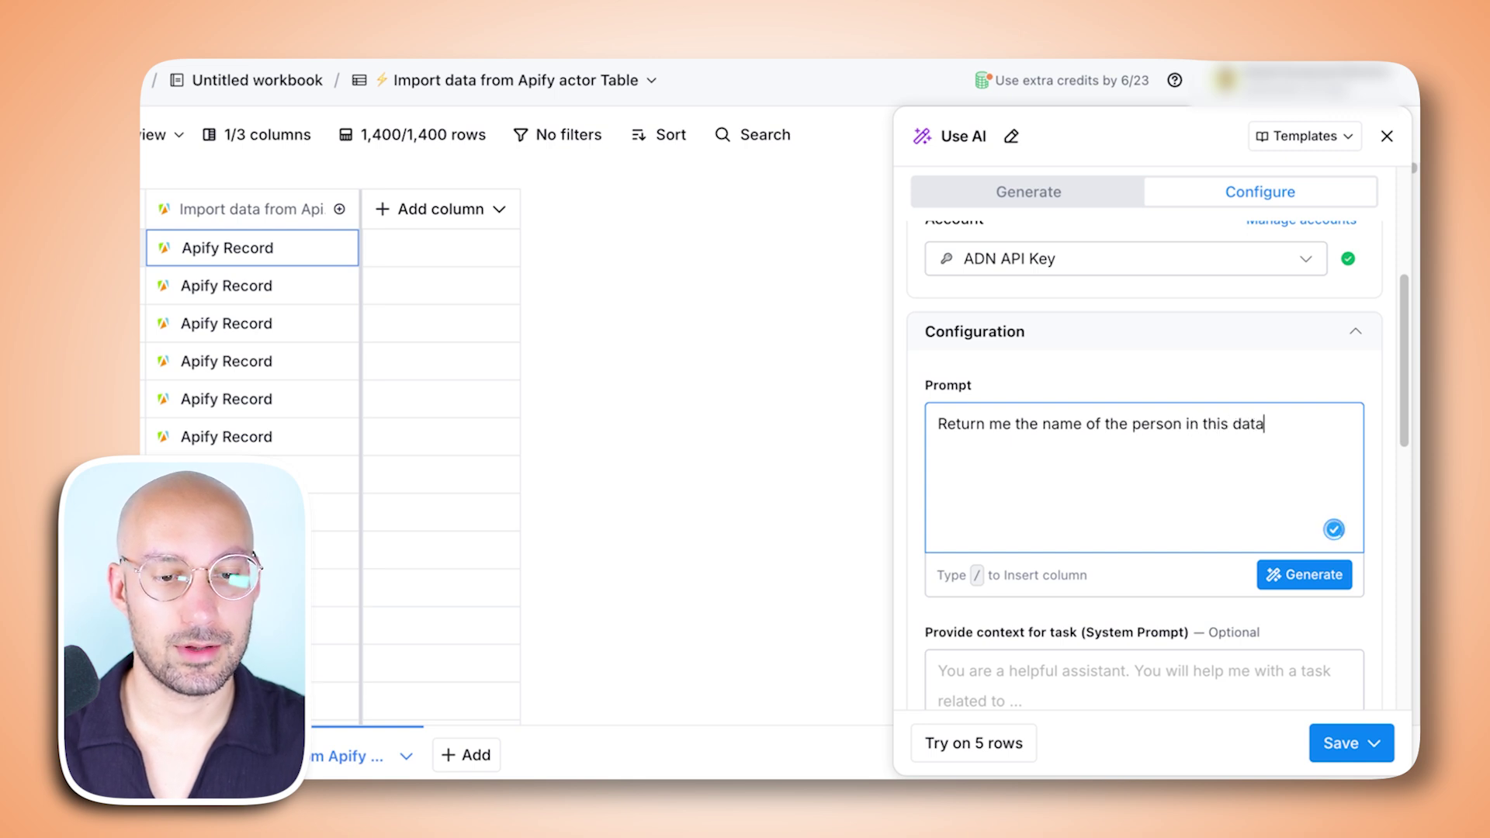
{"action": "type", "text": "set: /"}
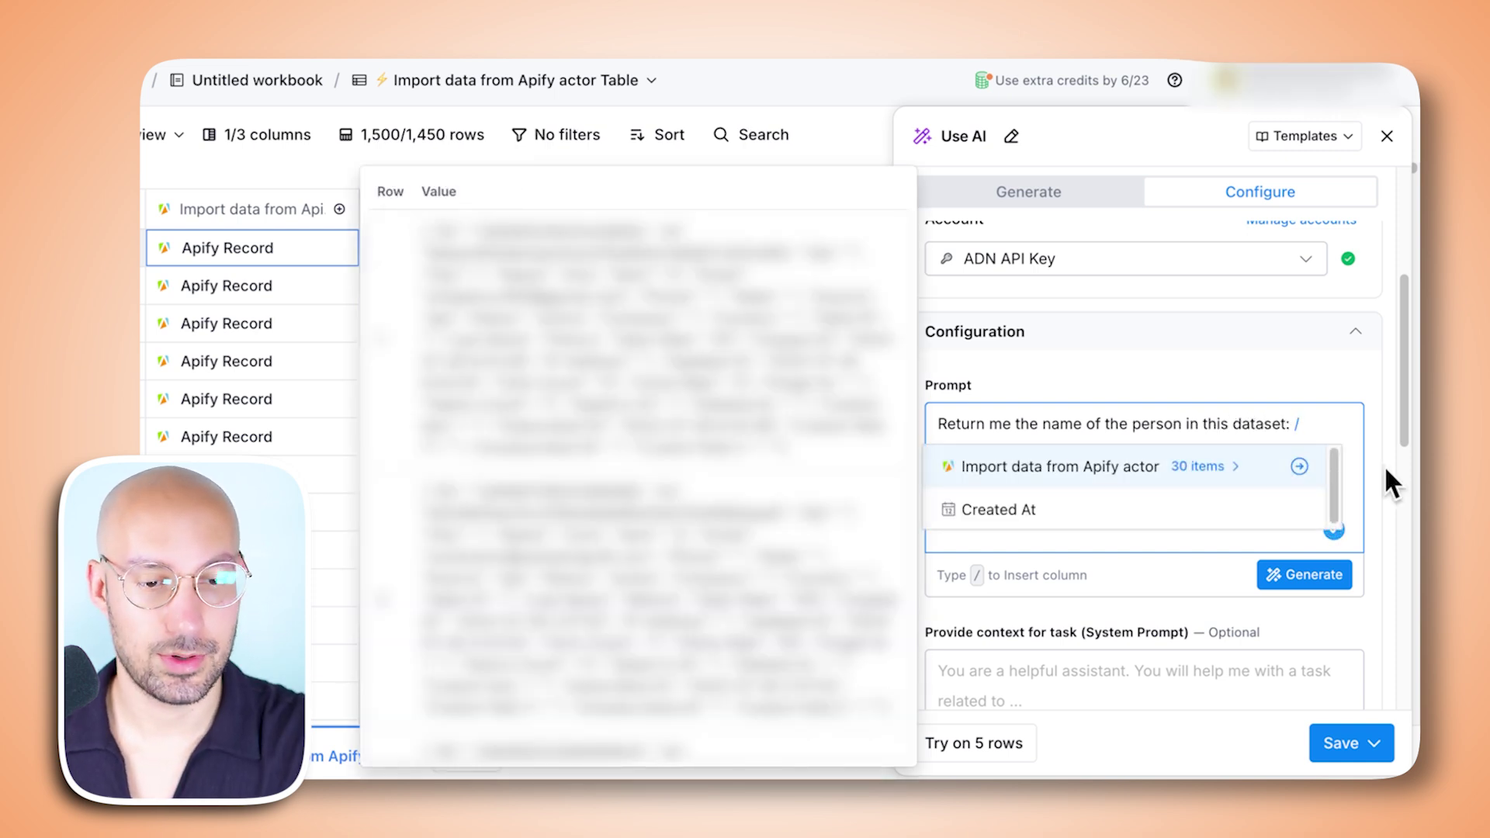
{"action": "left_click", "coordinate": [1306, 478]}
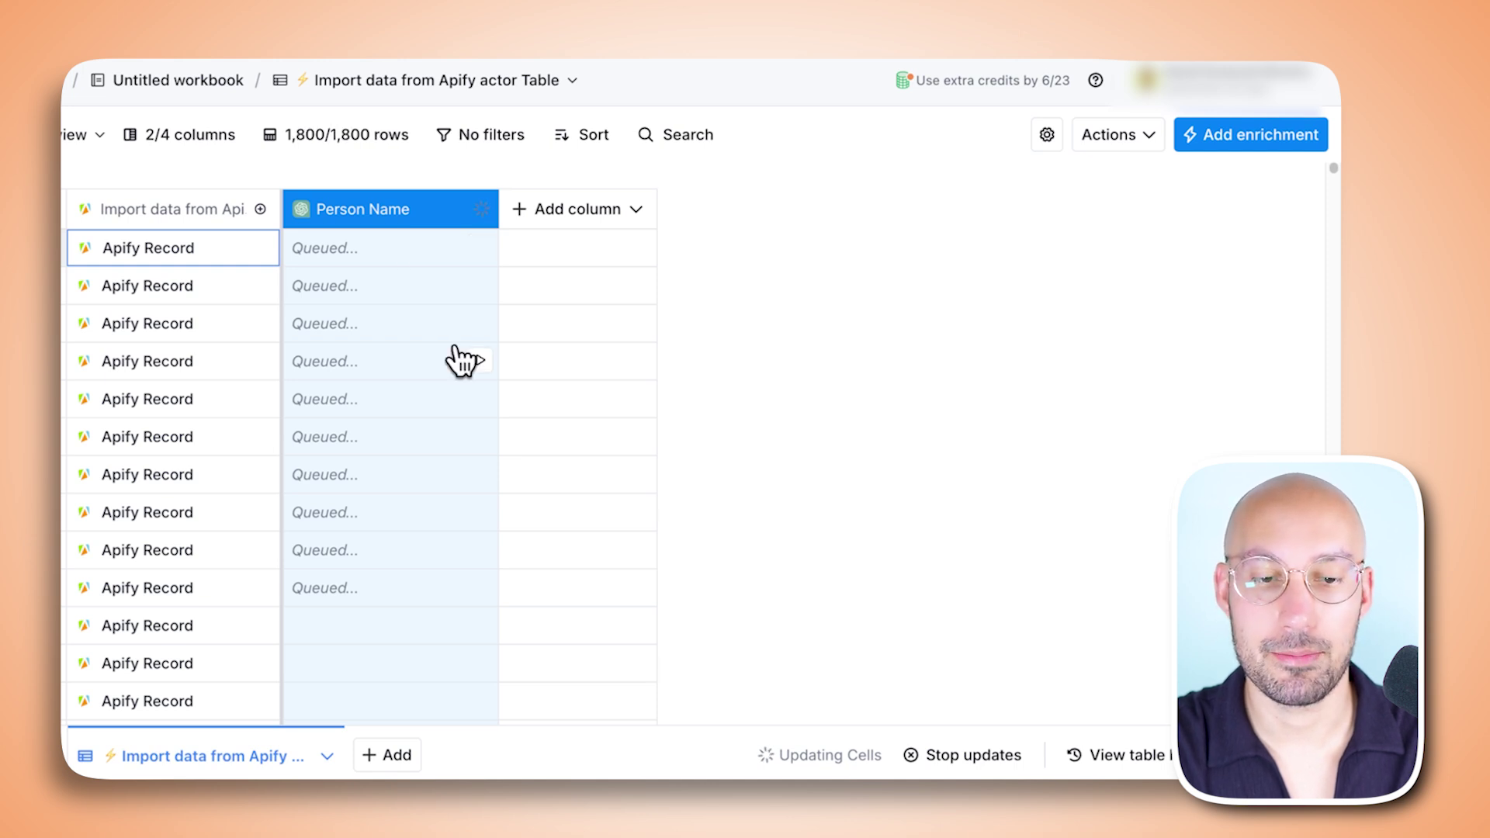
- Inspect the first Person Name result's cell details, including token usage and the total cost to the AI provider
{"action": "left_click", "coordinate": [397, 257]}
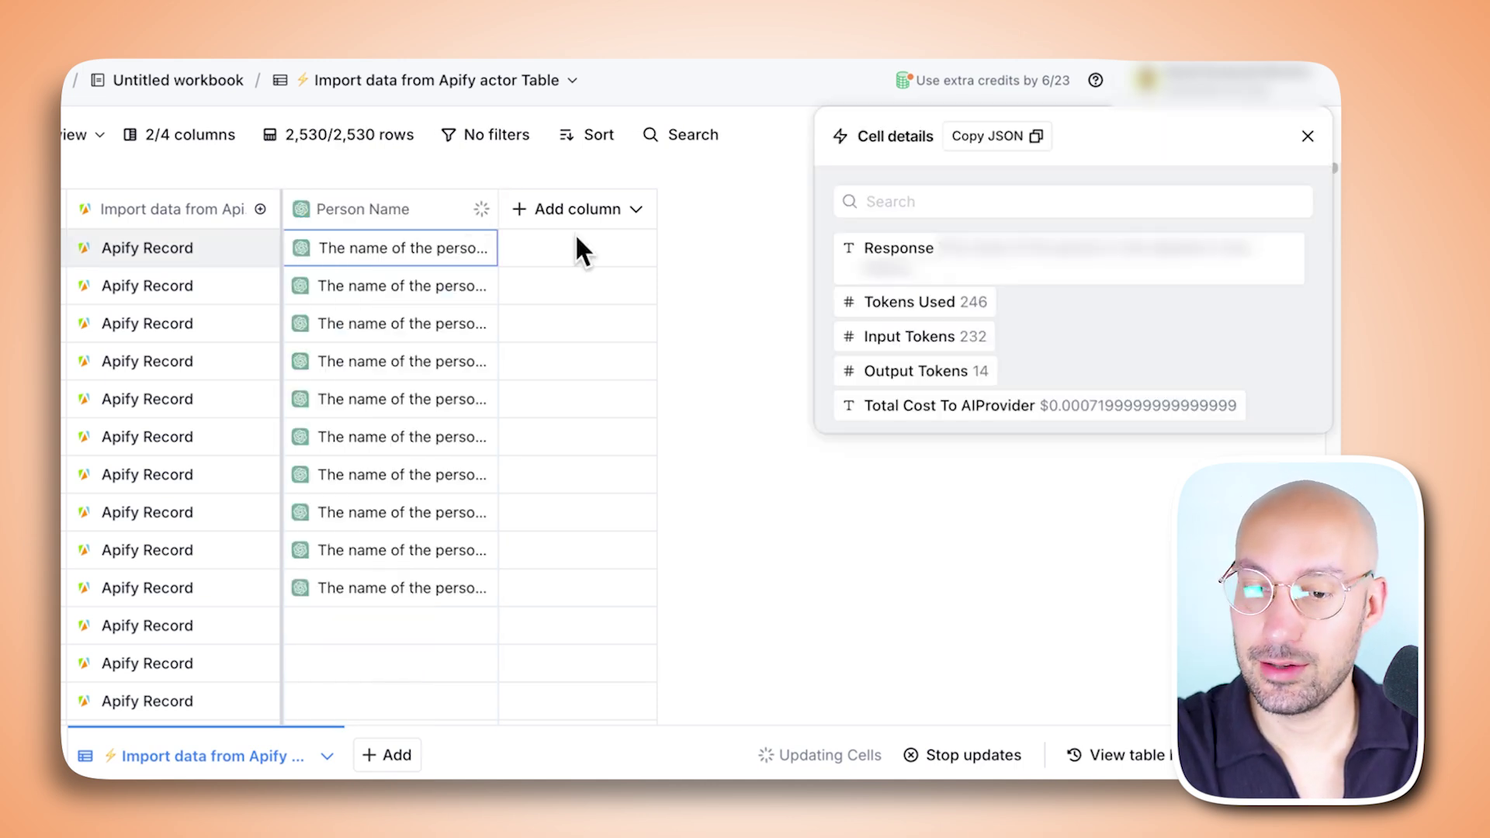
{"action": "mouse_move", "coordinate": [998, 427]}
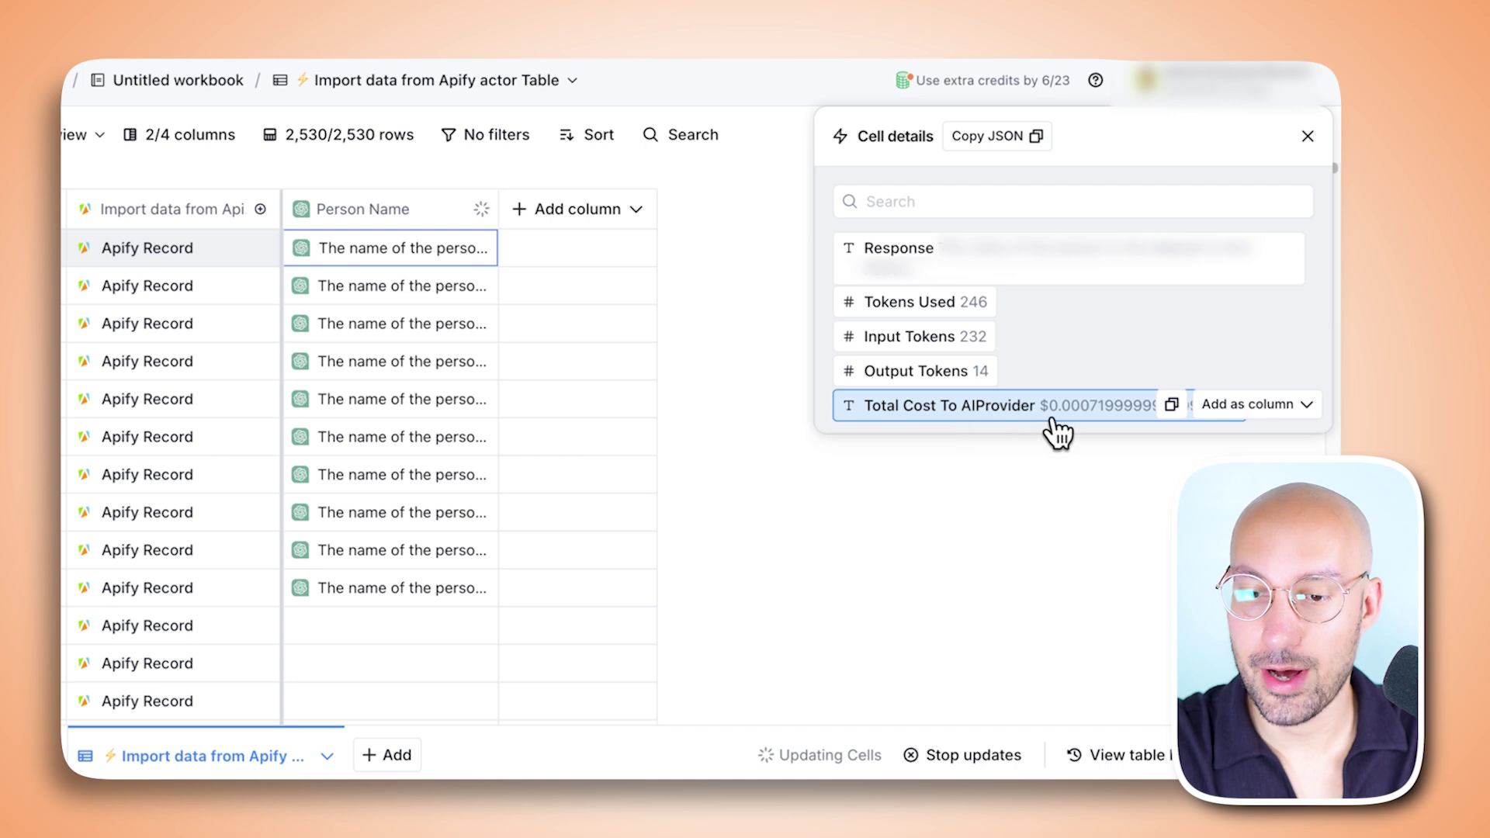